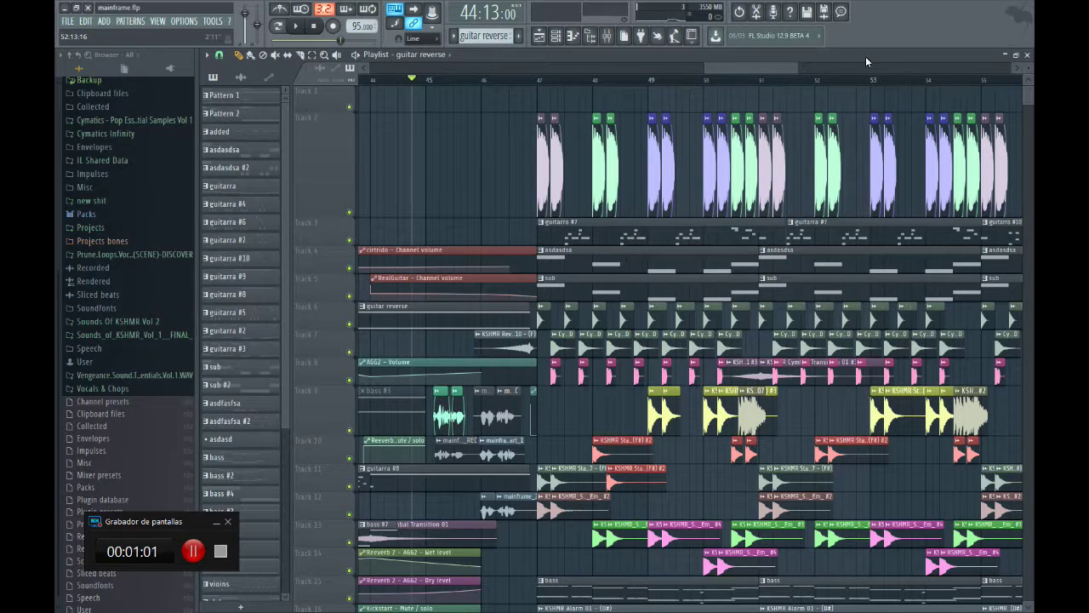
Play the arrangement from just before the drop at bar 47.
drag(800, 72, 763, 60)
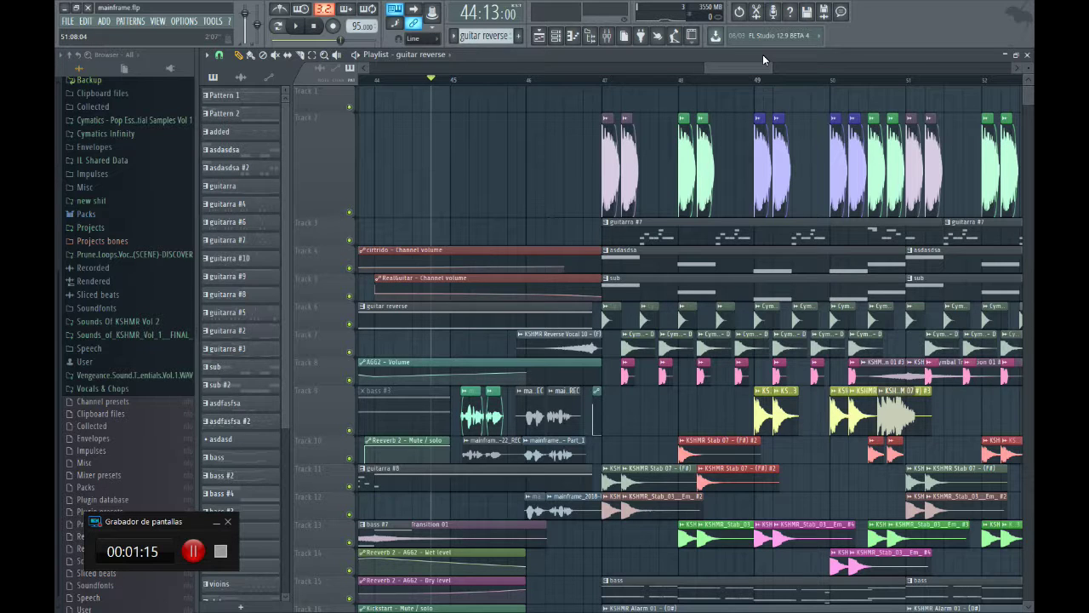
drag(773, 71, 767, 71)
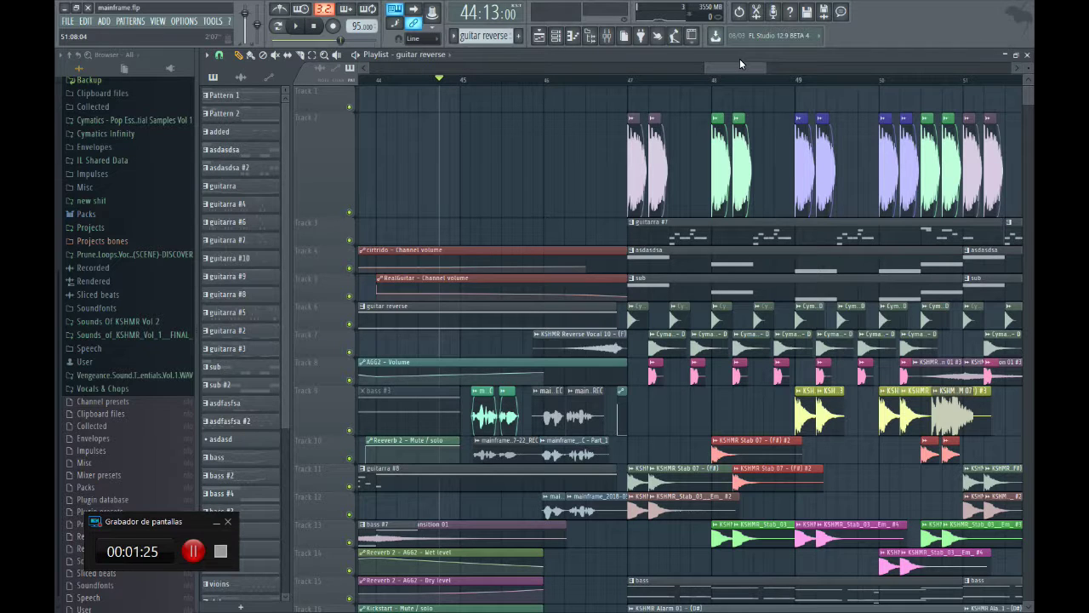
drag(754, 66, 752, 71)
click(464, 82)
drag(465, 85, 475, 83)
mouse_move(707, 69)
mouse_down()
mouse_move(722, 68)
mouse_move(710, 70)
mouse_up()
mouse_move(775, 72)
mouse_down()
mouse_move(708, 70)
mouse_move(814, 67)
mouse_move(794, 67)
mouse_up()
click(508, 81)
click(569, 80)
key(space)
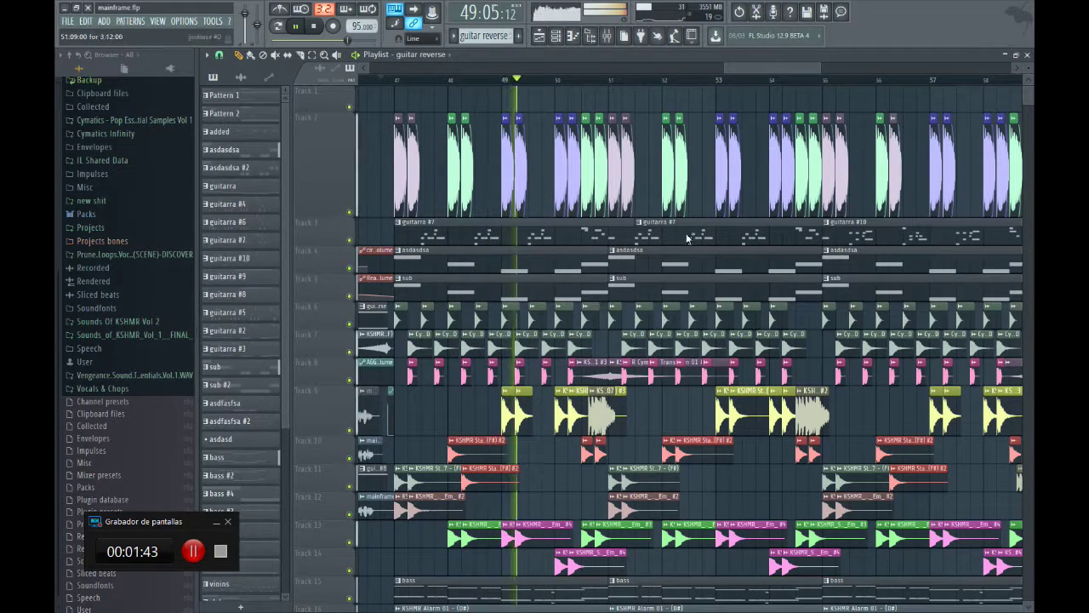
Examine the drop's layered clips and tracks in the playlist during playback.
drag(818, 69, 789, 67)
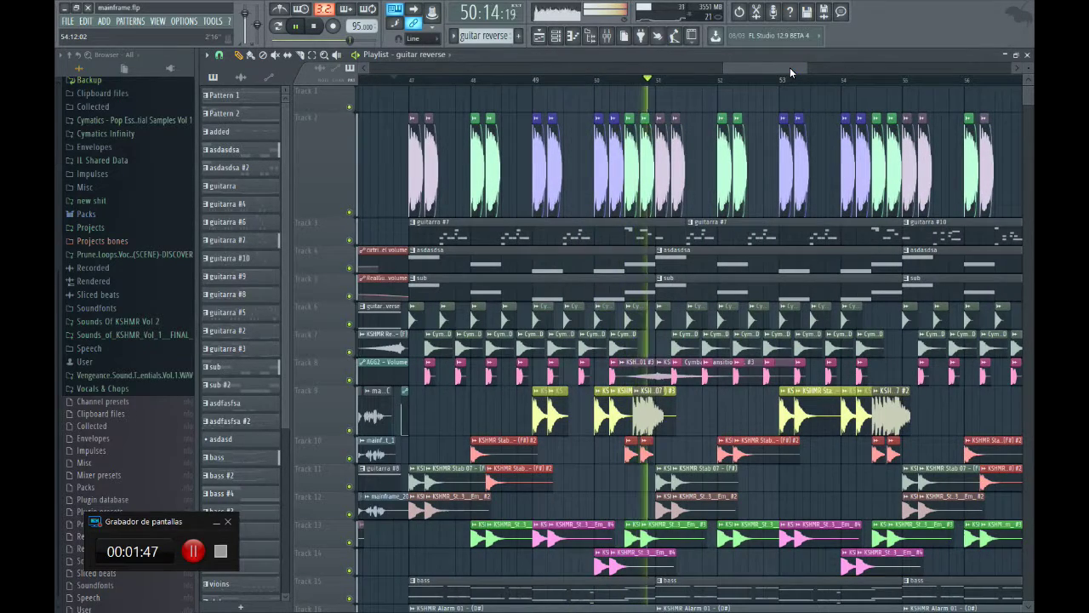
drag(774, 70, 869, 71)
scroll(775, 246, down, 5)
scroll(774, 249, up, 5)
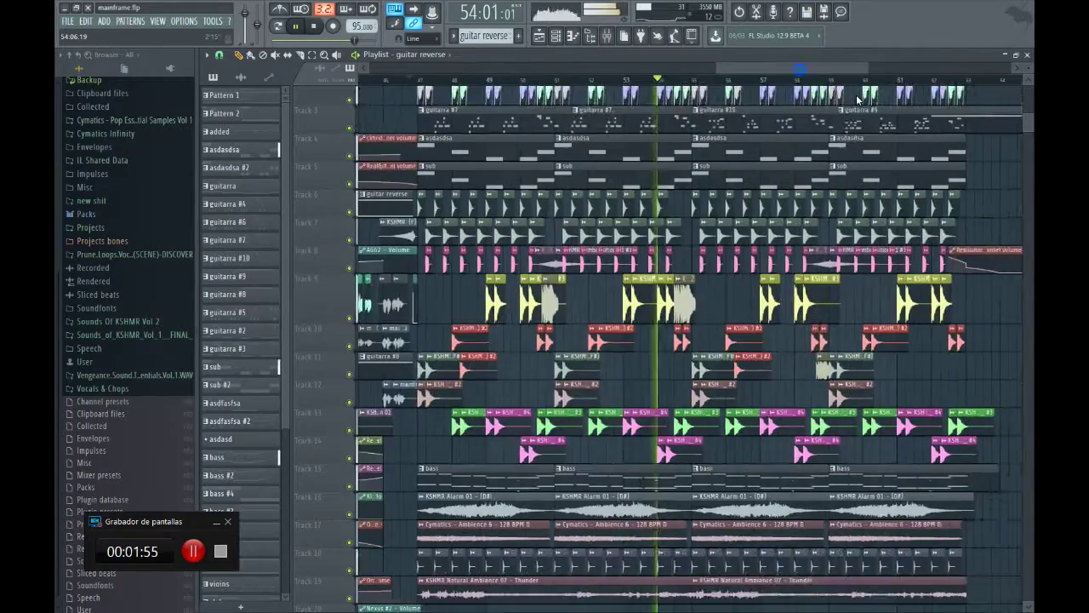
scroll(868, 196, up, 4)
scroll(868, 196, down, 1)
scroll(851, 187, up, 1)
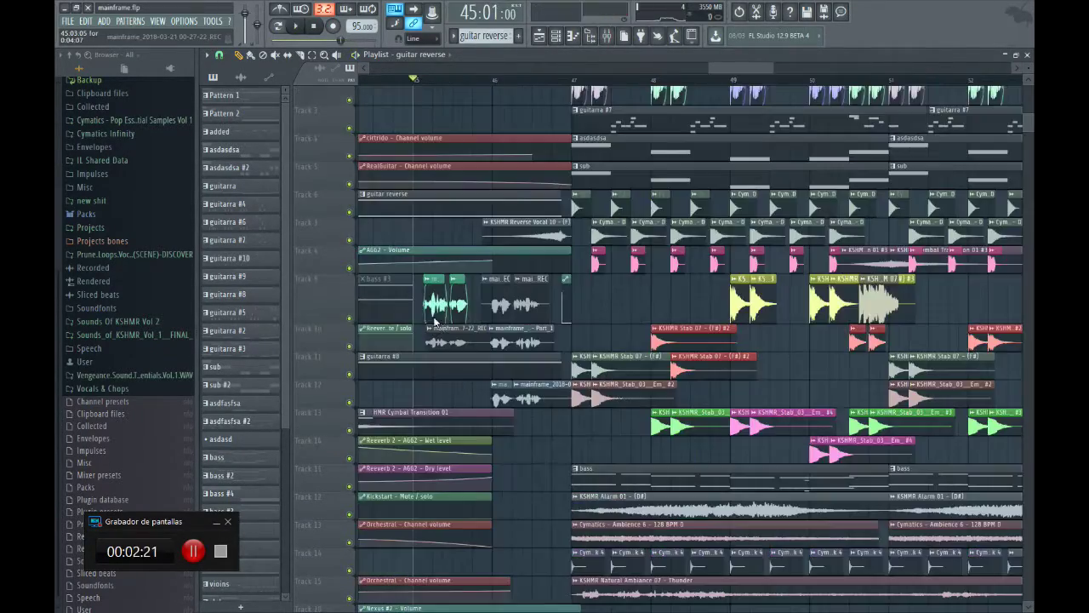
Listen to the vocal section from bar 45 while reviewing its tracks, and stop playback.
scroll(458, 336, down, 5)
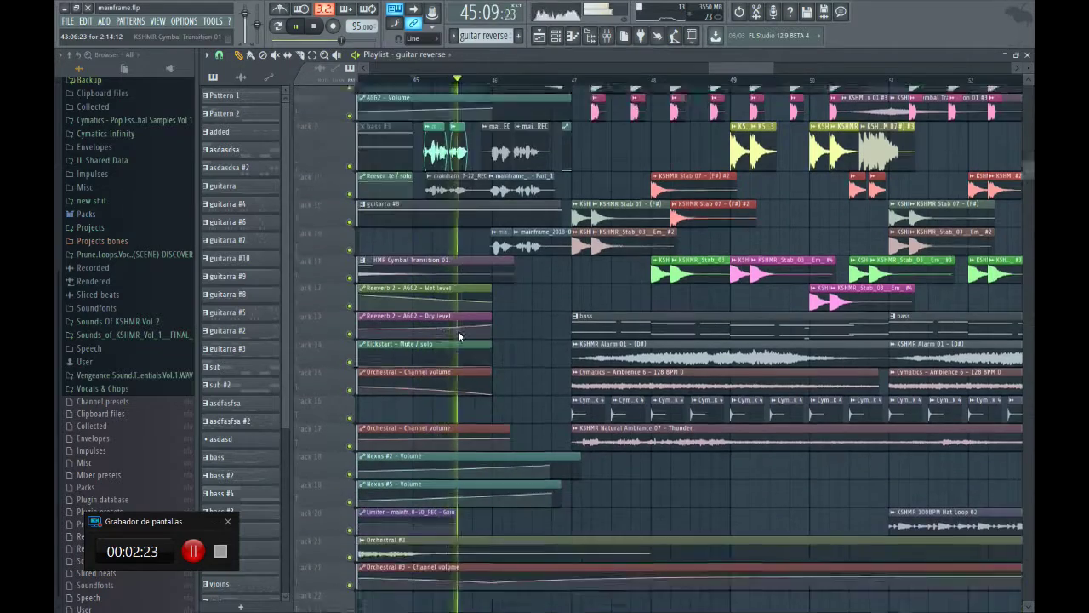
scroll(459, 336, up, 7)
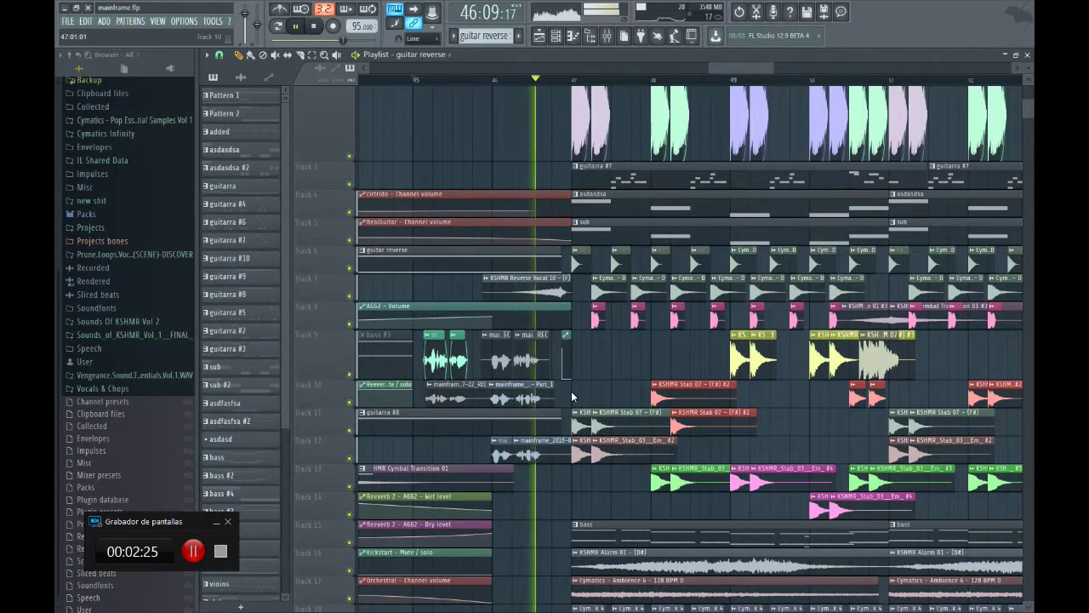
key(space)
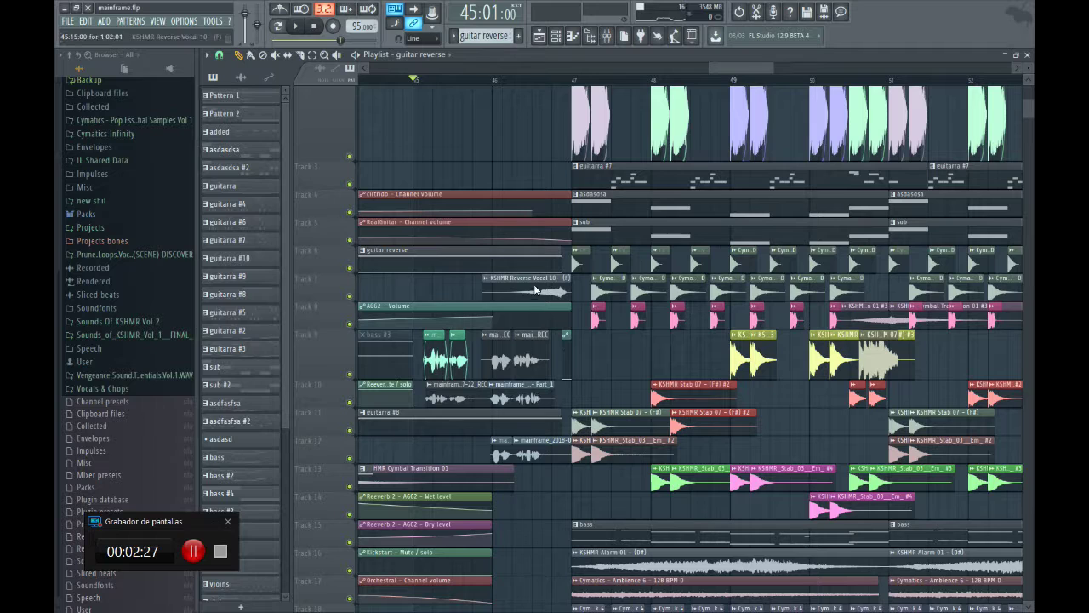
Play the vocal section from bar 45 with tracks 9, 10 and 12 muted, and stop playback.
drag(771, 69, 760, 67)
scroll(766, 75, down, 2)
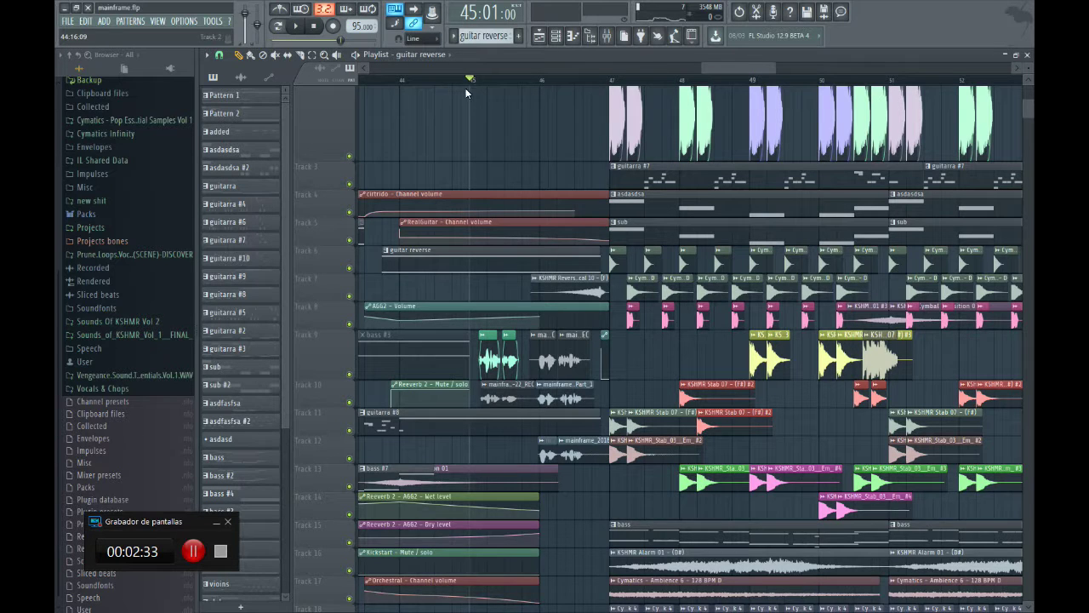
scroll(345, 325, down, 2)
key(space)
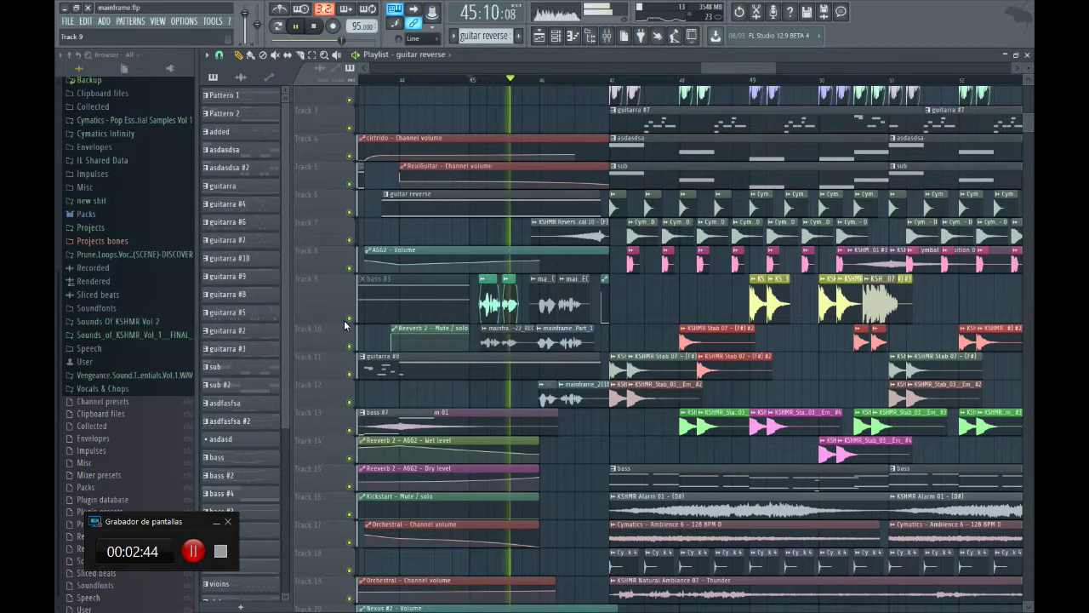
click(349, 317)
click(349, 346)
click(348, 402)
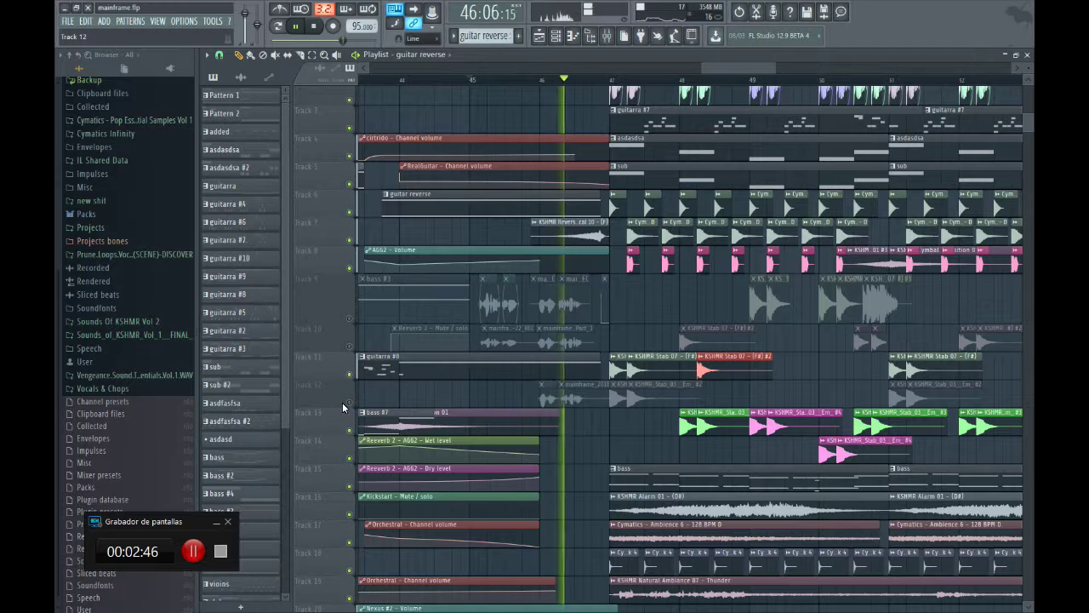
key(space)
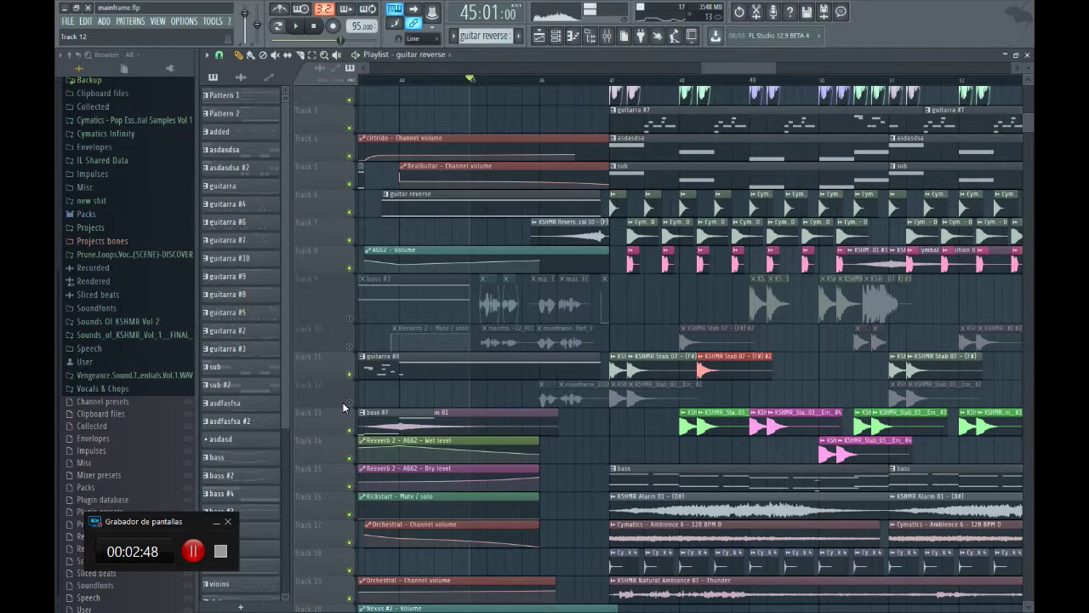
Unmute tracks 12, 10 and 9.
click(349, 402)
click(349, 346)
click(349, 318)
scroll(656, 323, up, 4)
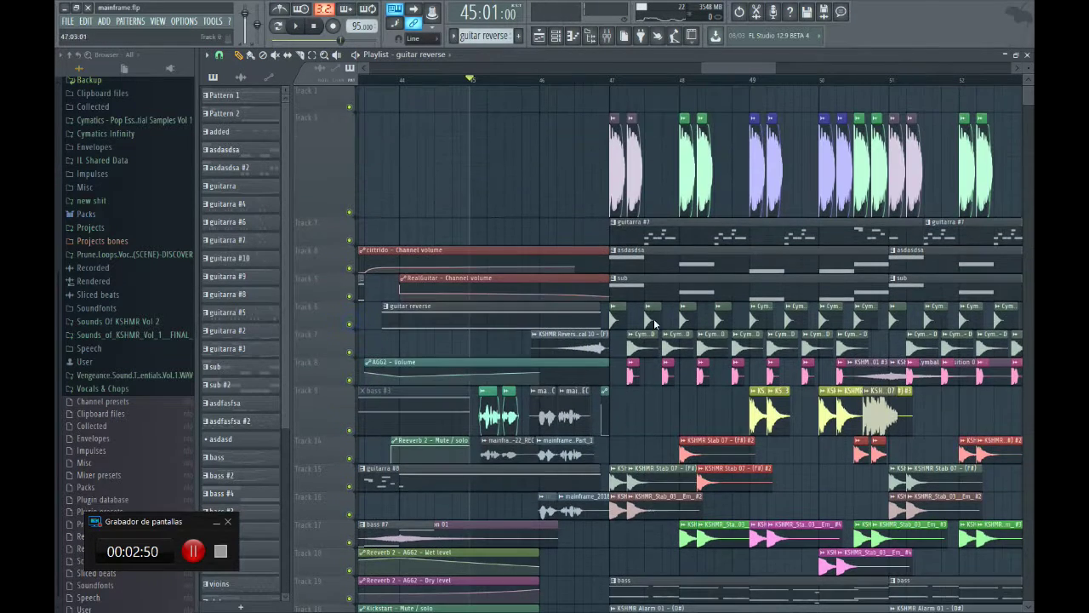
Solo track 9 and audition its vocal clips from position 45:04.
drag(771, 70, 744, 68)
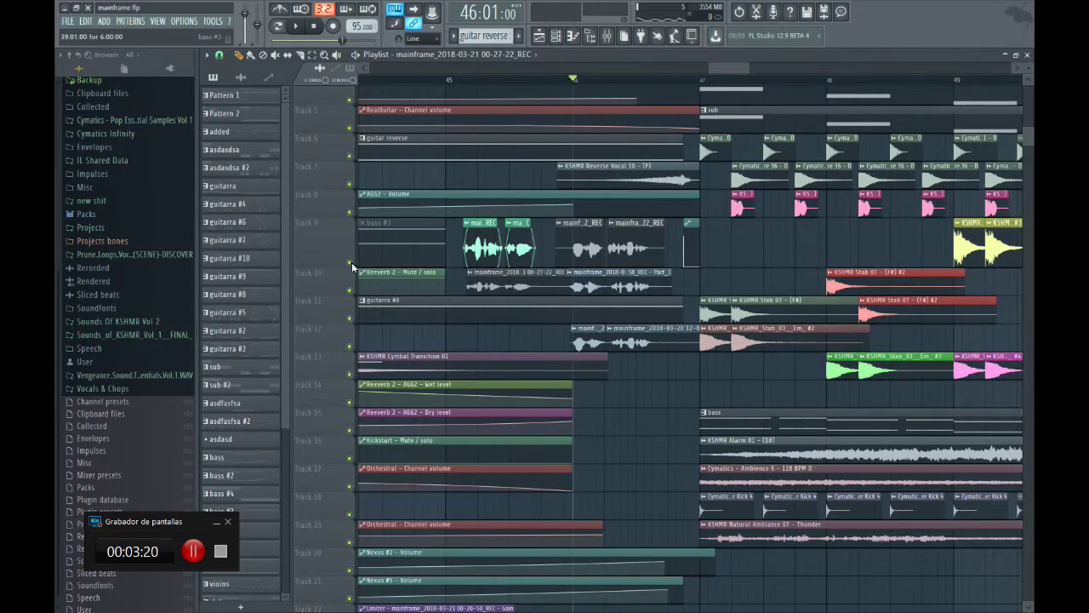
right_click(349, 262)
click(467, 83)
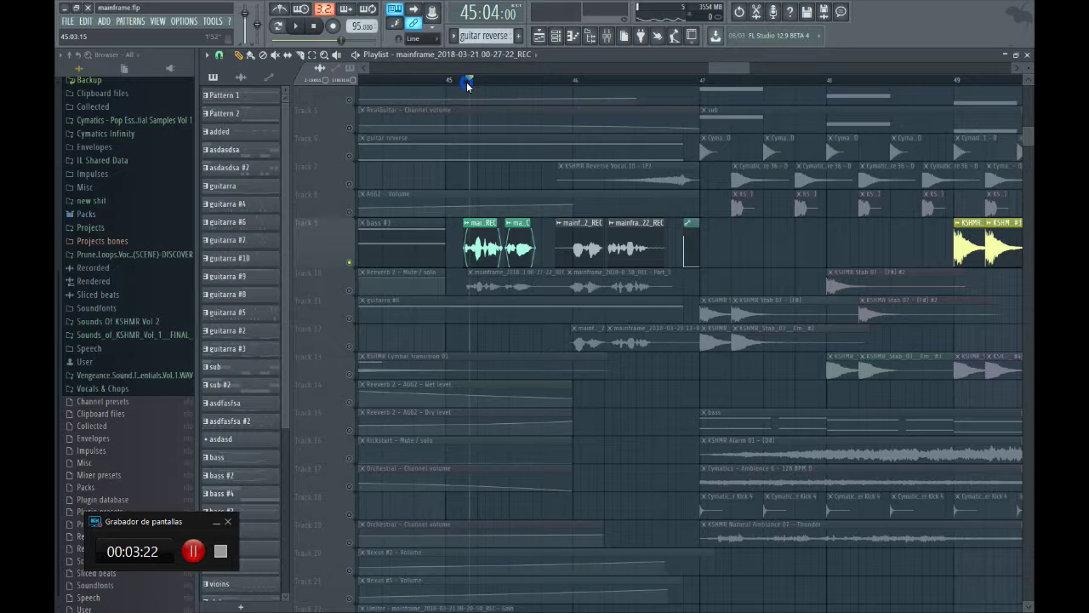
key(space)
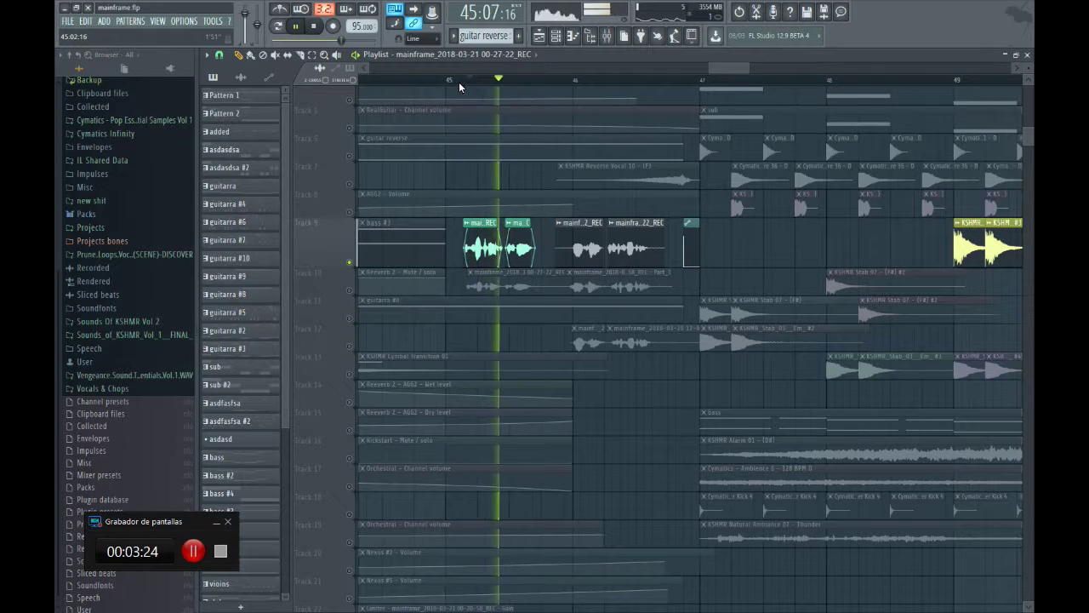
key(space)
Mute track 9 and audition the vocal clips on track 10 alone.
click(348, 262)
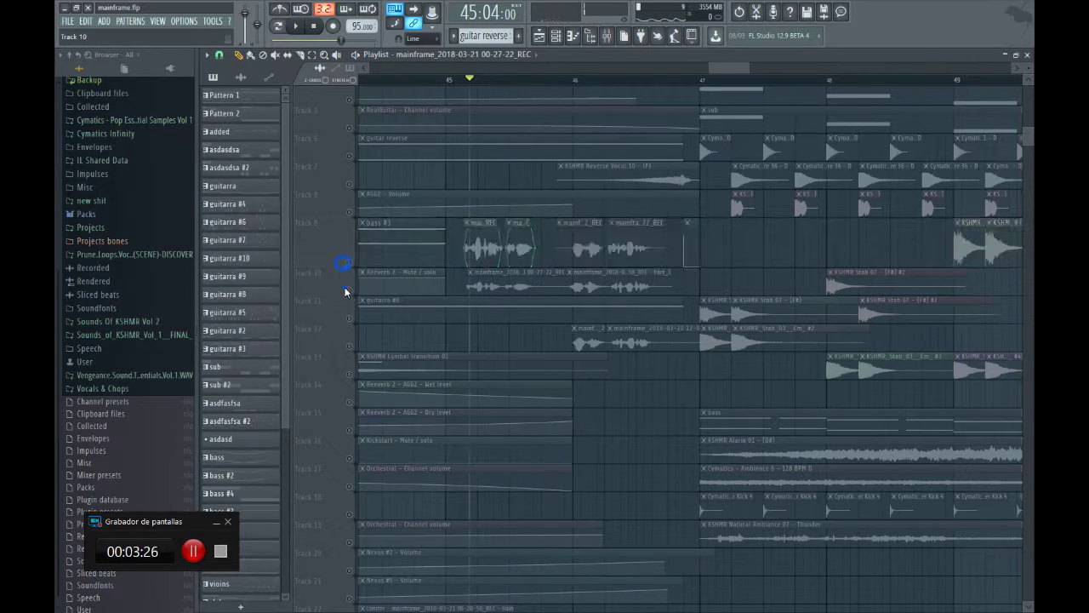
right_click(349, 291)
key(space)
key(space)
Re-enable track 9 and audition the vocals of tracks 9 and 10 together.
scroll(349, 255, down, 1)
click(349, 234)
key(space)
key(space)
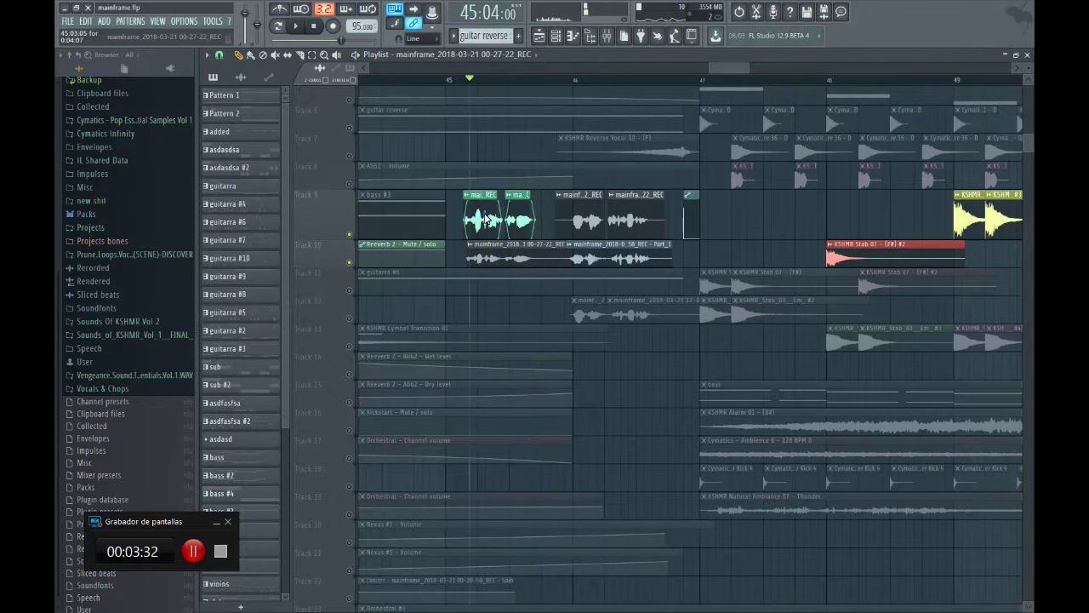
Open the first track 9 vocal clip's mixer track 37 and inspect its mda Stereo settings.
double_click(485, 219)
double_click(518, 127)
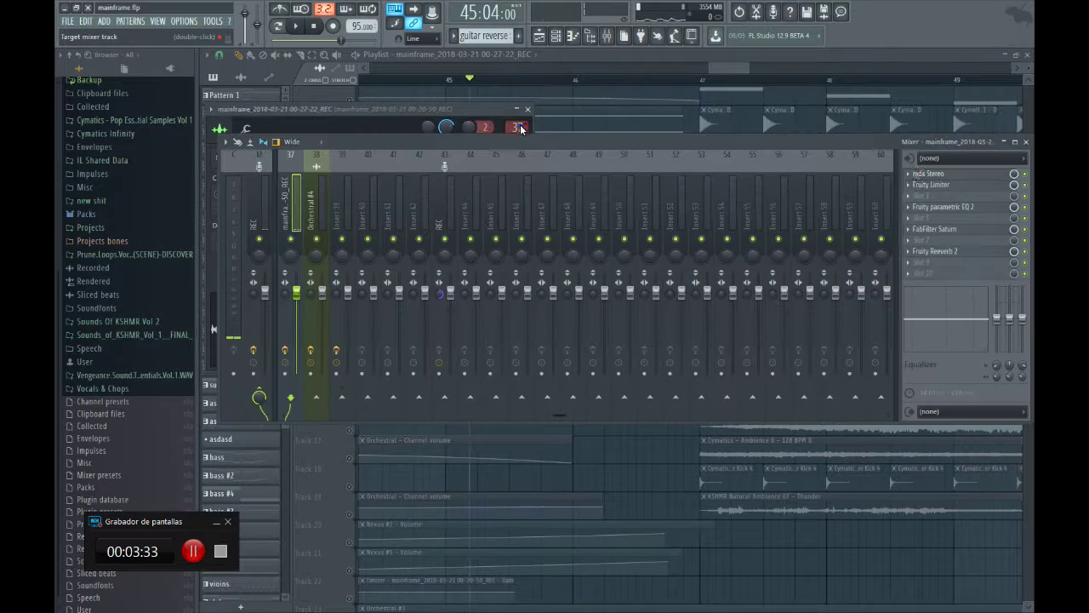
click(932, 174)
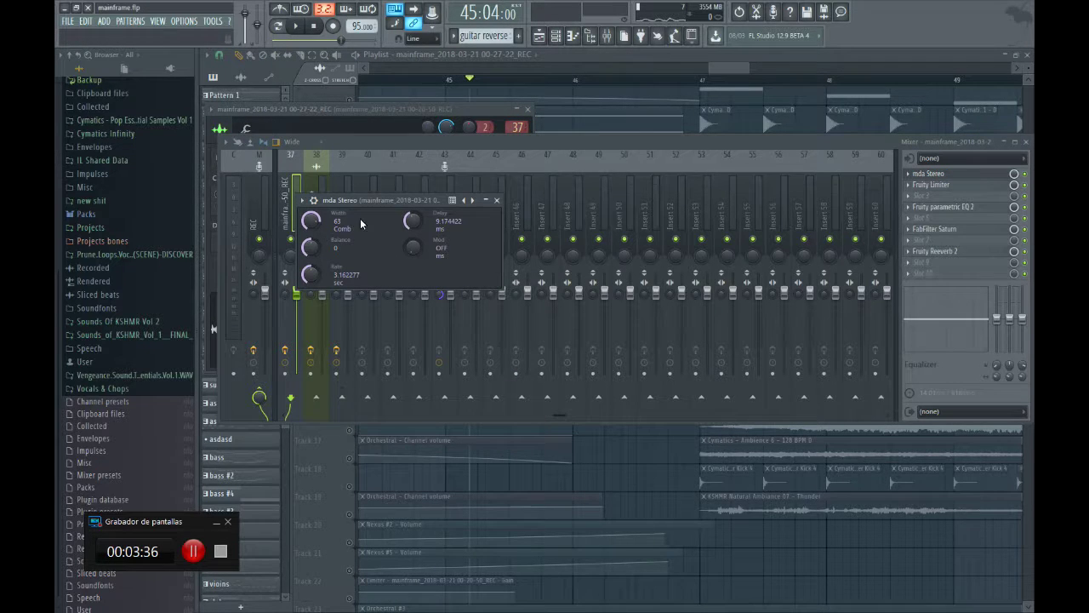
drag(378, 202, 409, 200)
click(517, 194)
click(946, 175)
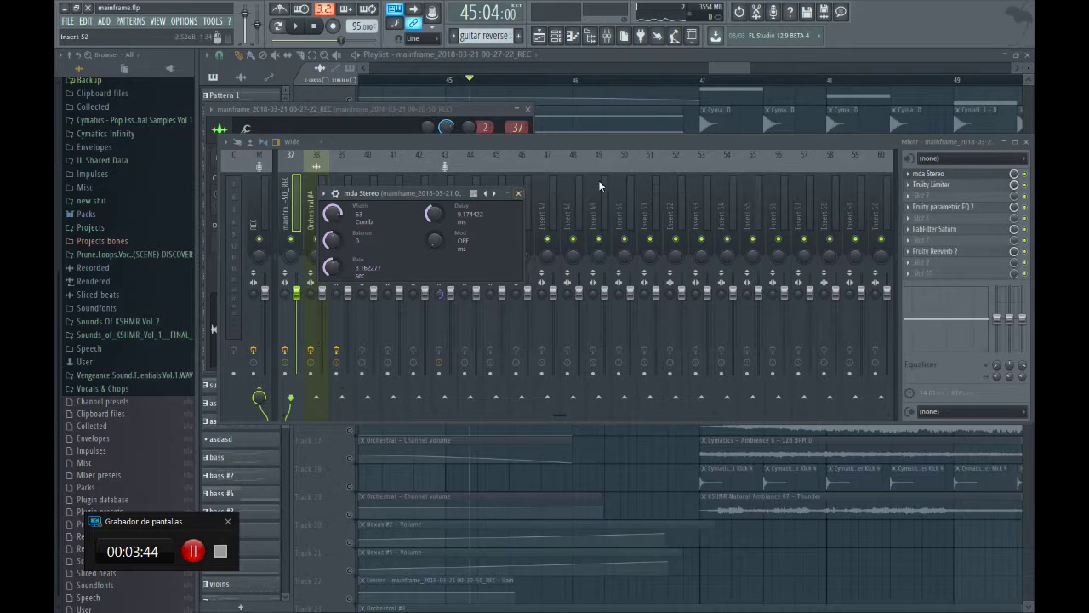
click(519, 193)
Inspect the Fruity Limiter on the vocal's mixer track while playing the vocal, and close it.
click(958, 186)
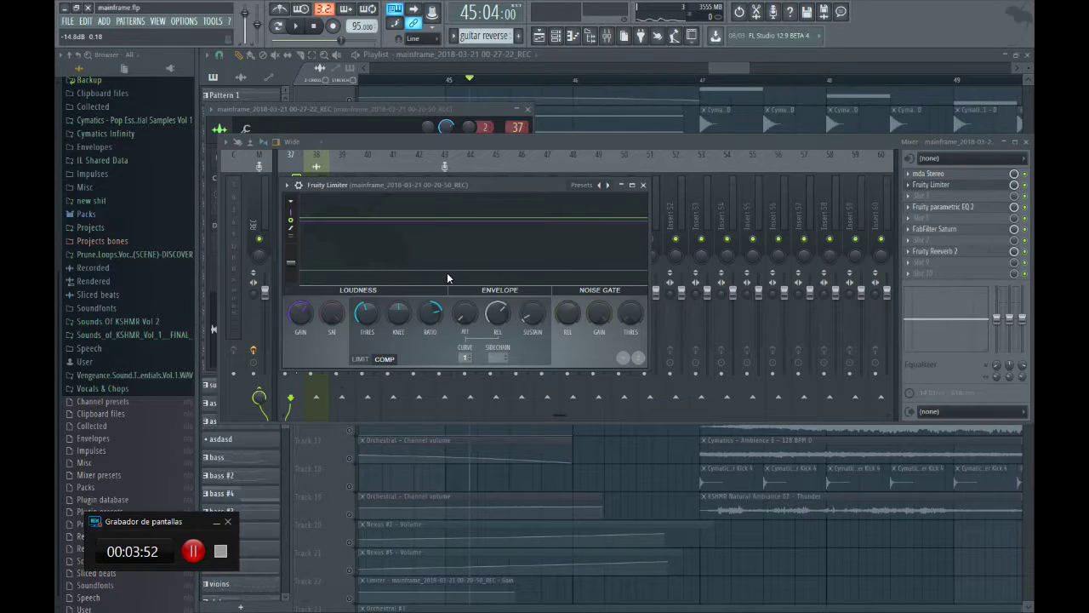
key(space)
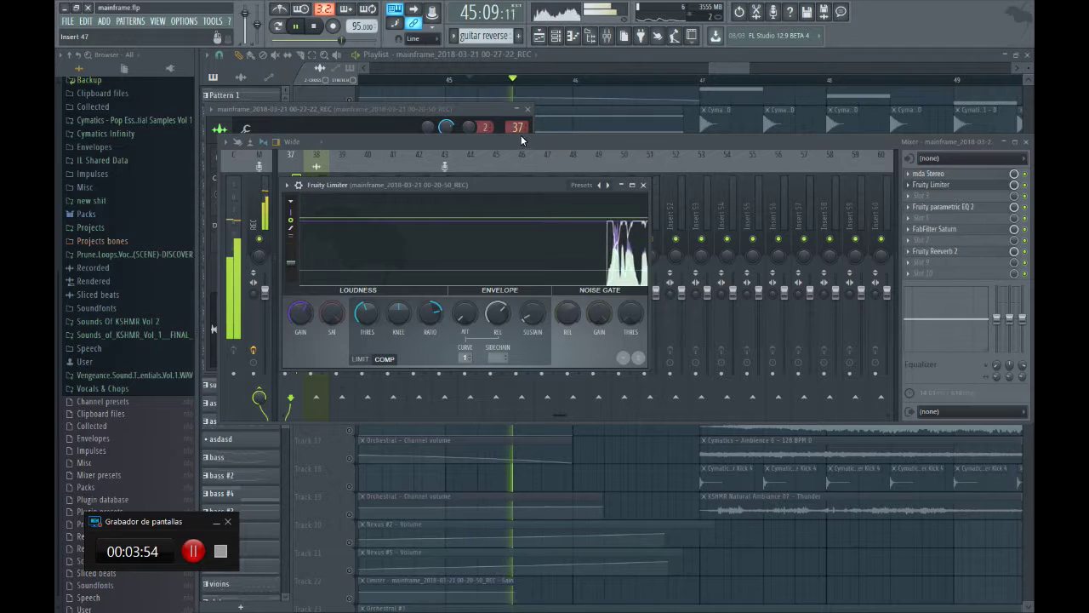
key(space)
click(644, 185)
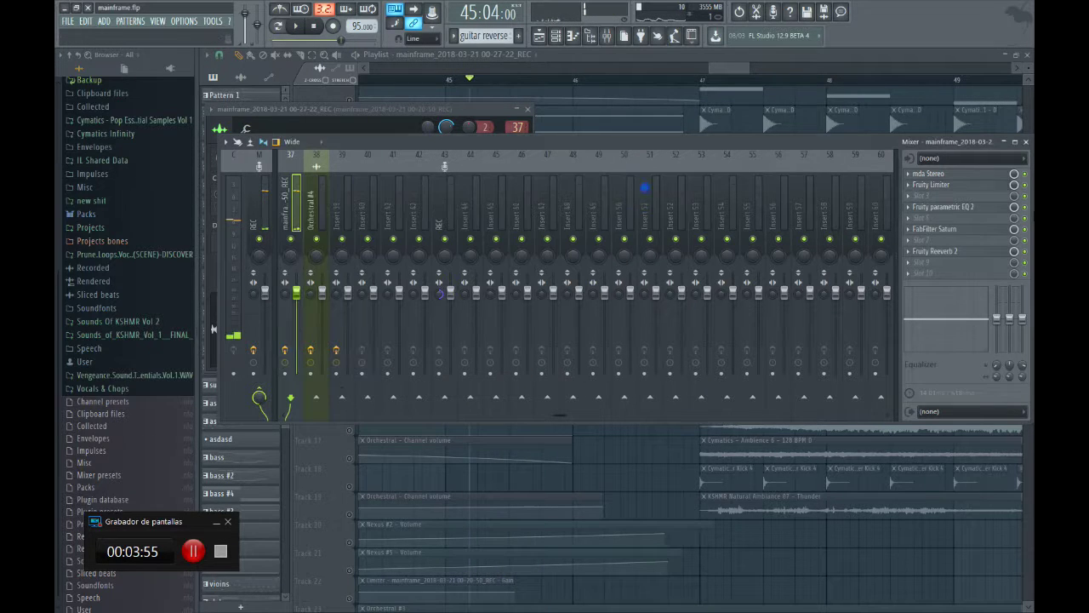
Inspect the Fruity parametric EQ 2 and the effects after it, starting with FabFilter Saturn, in the vocal's effect chain.
click(948, 211)
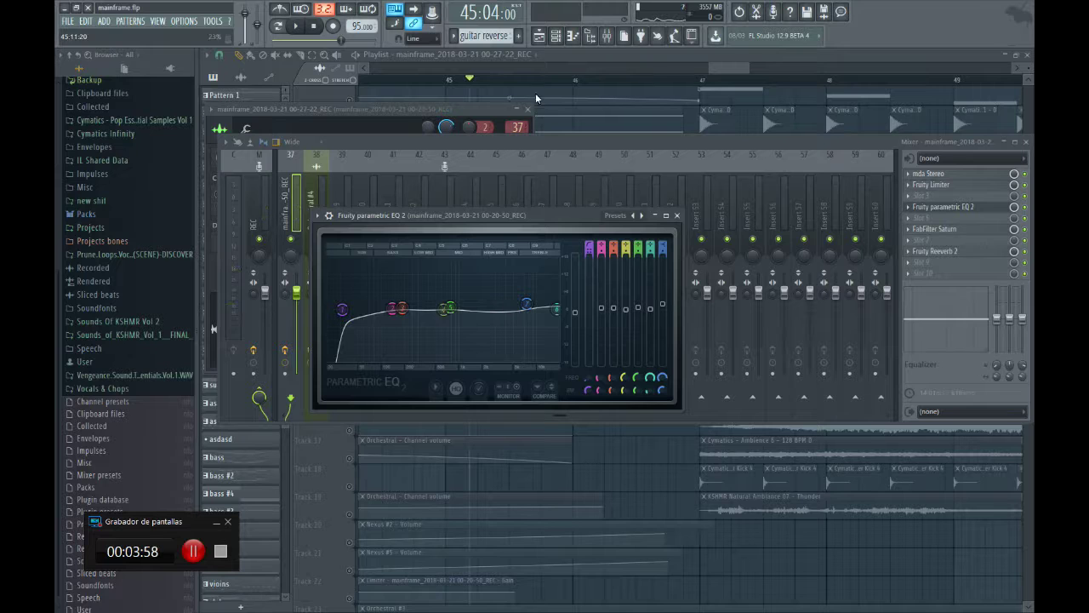
click(677, 216)
click(945, 229)
drag(597, 74, 608, 109)
click(688, 108)
click(947, 241)
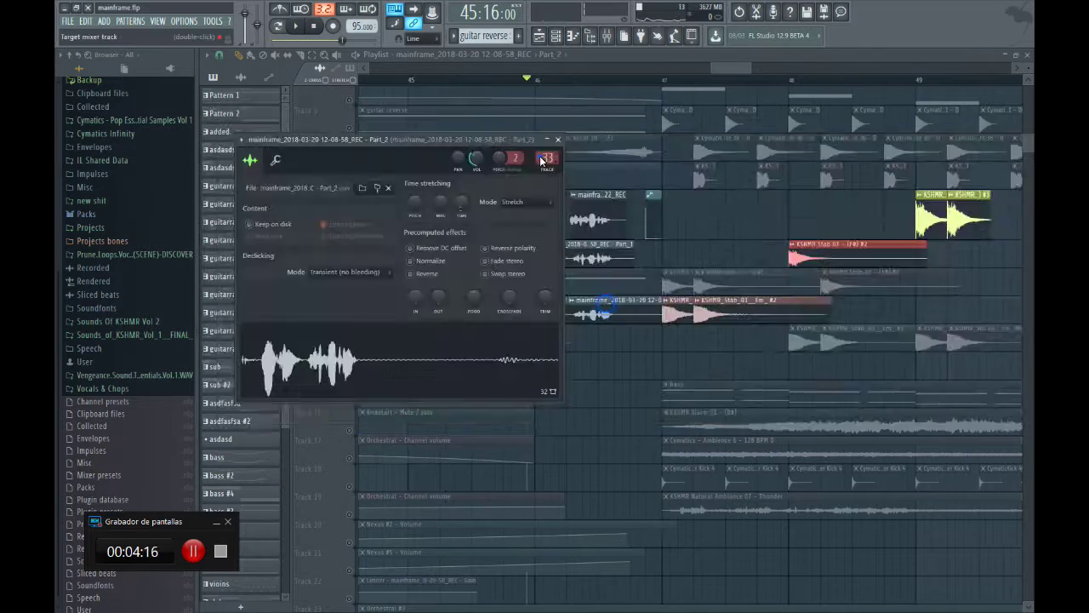
Listen to the drop with the guitarra #7, asdasdsa and sub clips muted, and stop playback.
key(space)
key(space)
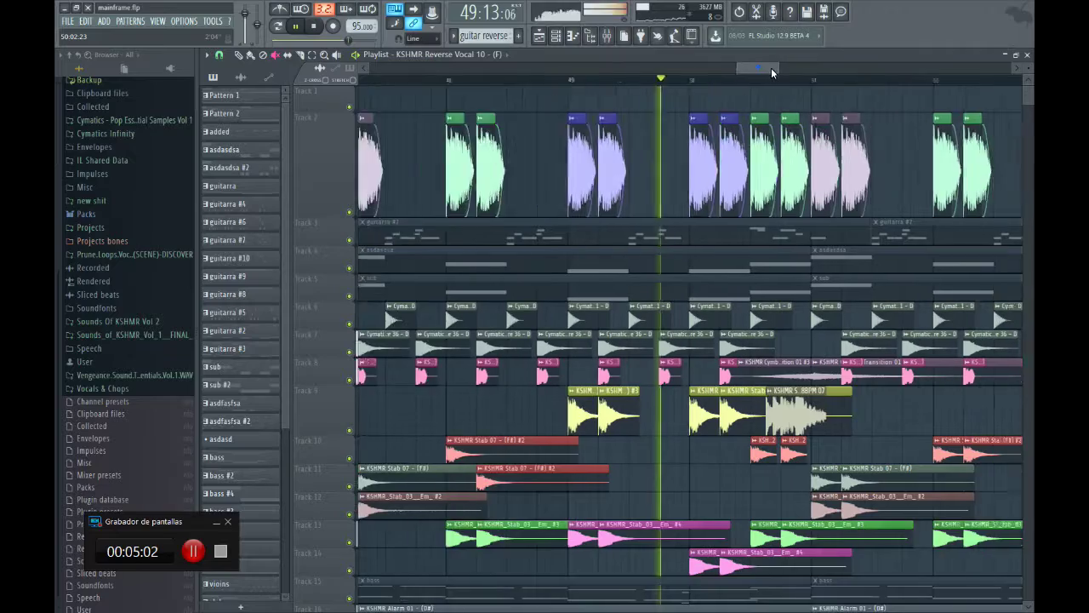
drag(775, 72, 786, 71)
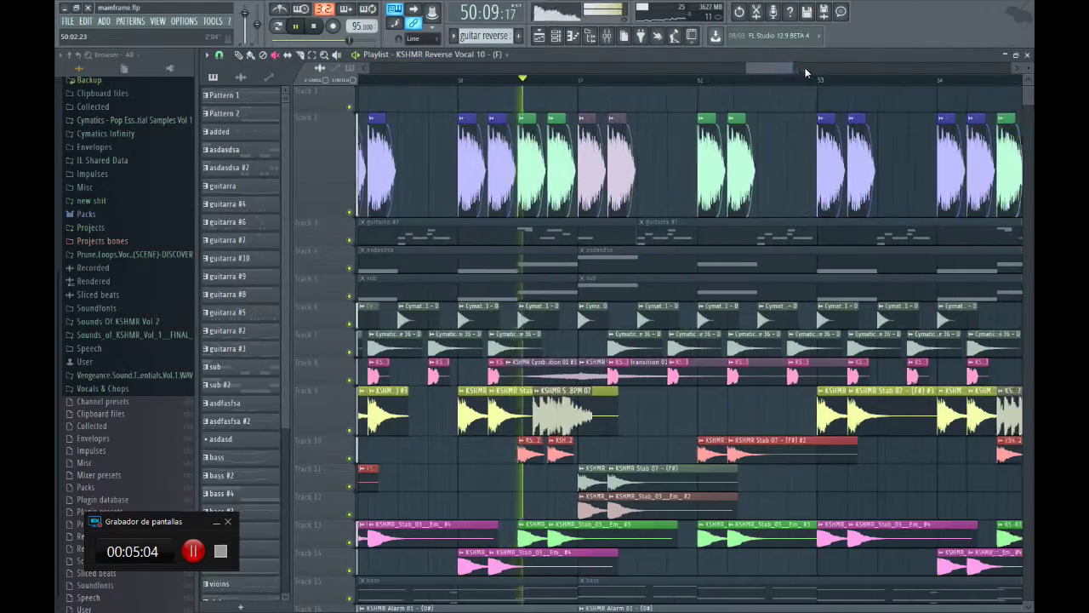
scroll(798, 69, down, 2)
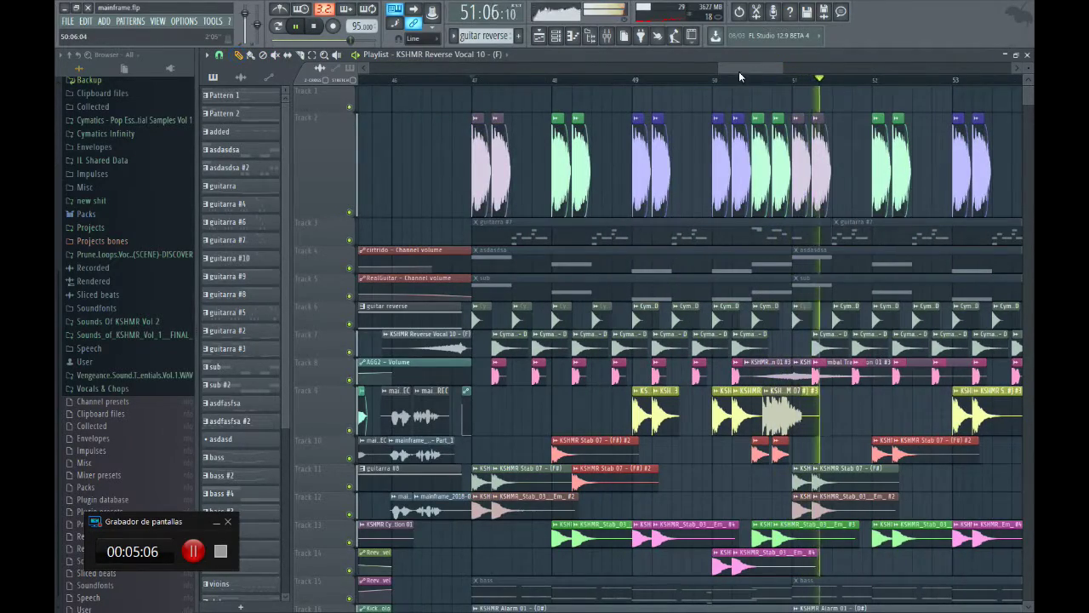
key(space)
Solo track 2, enable tracks 11 and 12 alongside it, and play them from bar 47.
click(412, 81)
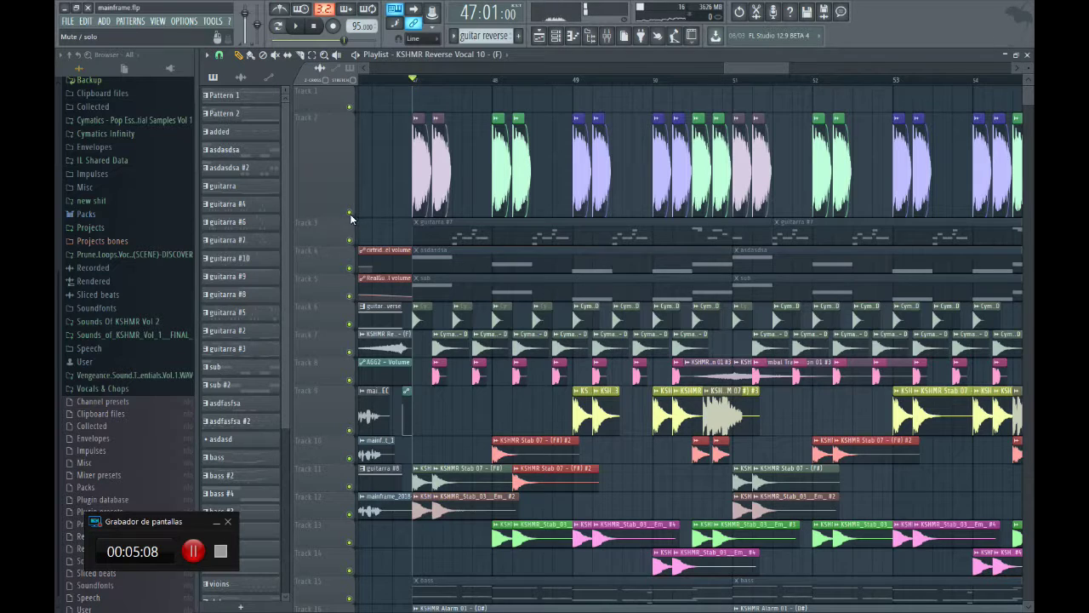
key(space)
key(space)
right_click(349, 213)
click(349, 486)
click(349, 514)
key(space)
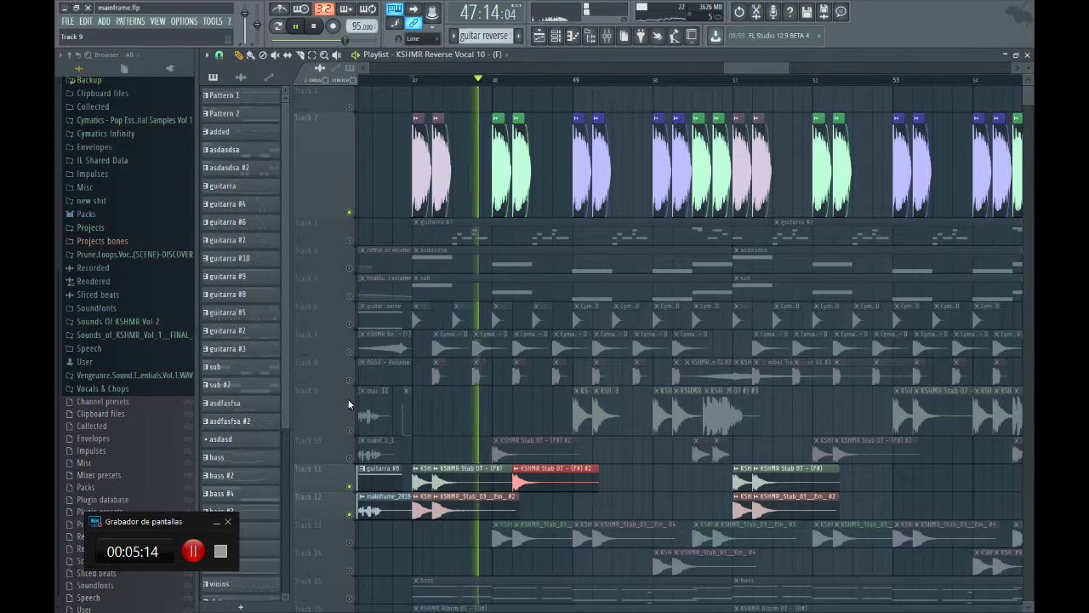
Add tracks 10, 13 and 14 to the enabled tracks during playback, and stop.
click(349, 458)
click(349, 542)
click(349, 570)
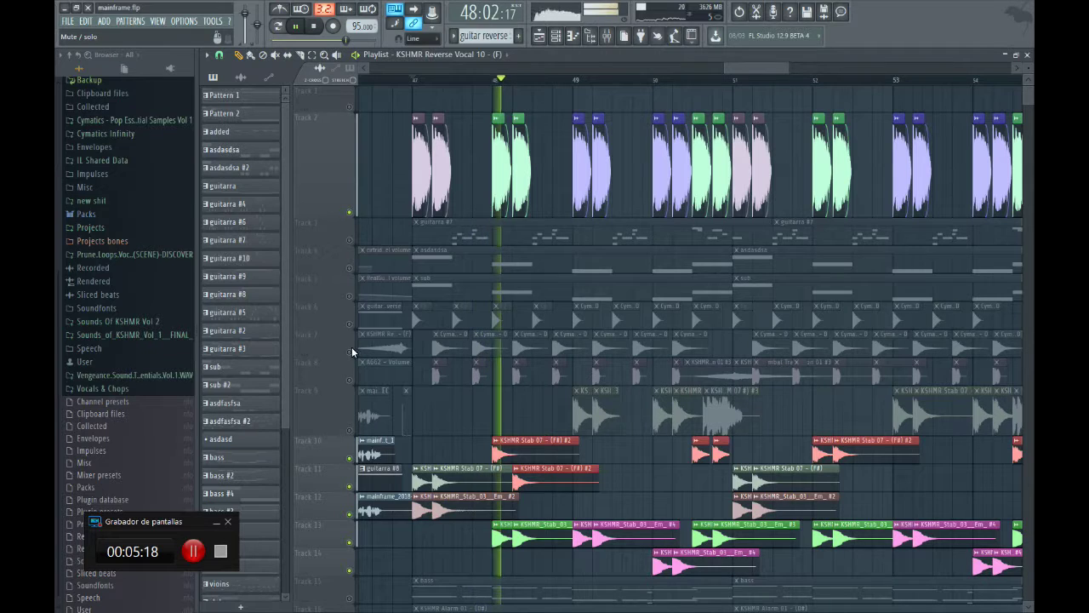
key(space)
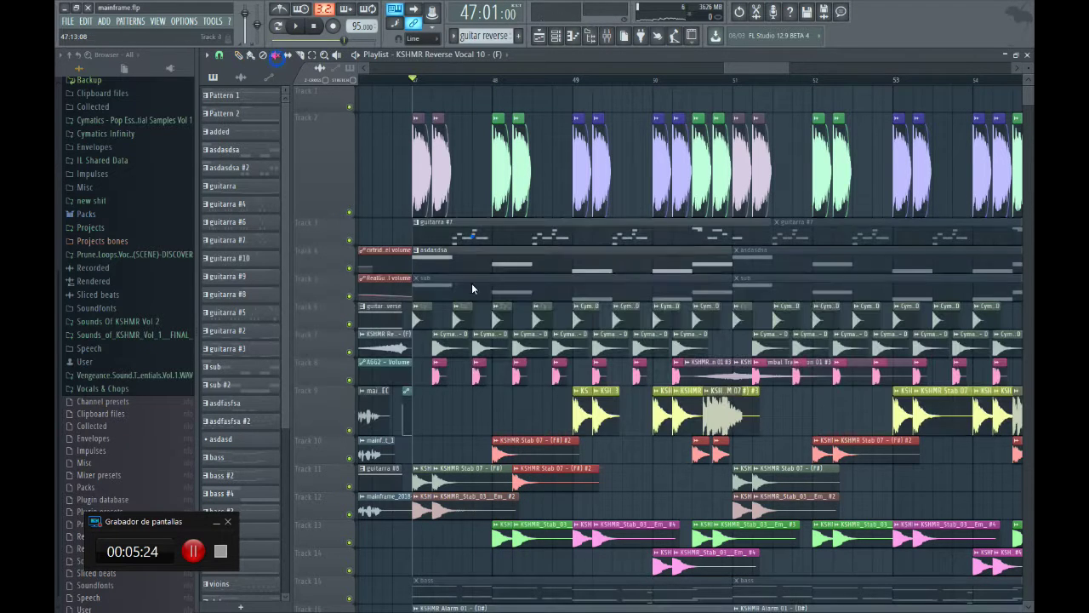
Unmute the sub clip at bar 47 and open the sample settings of track 2's first clip.
click(473, 289)
double_click(417, 173)
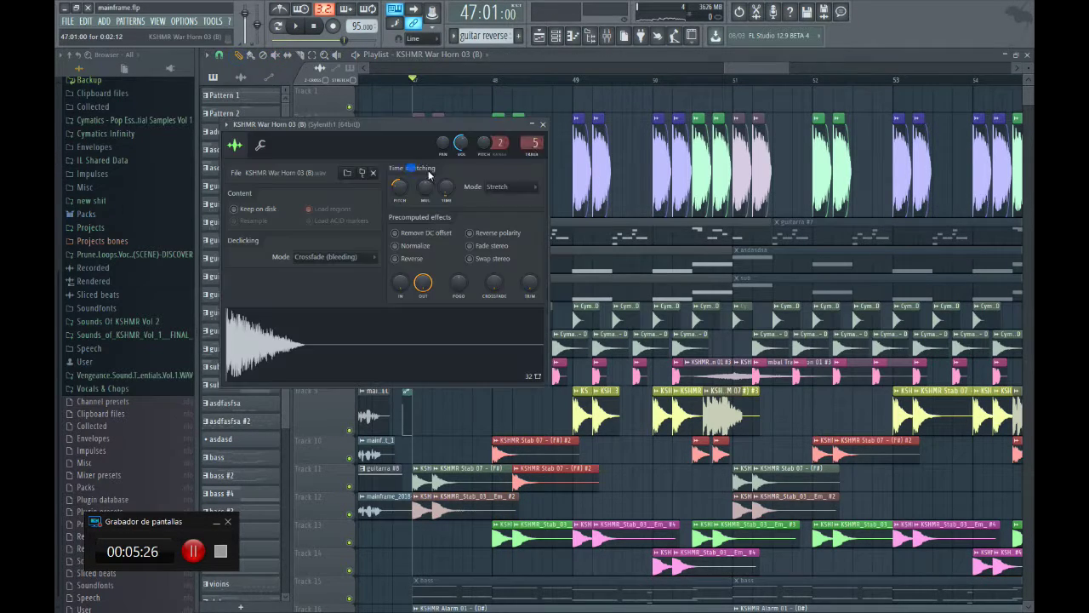
Inspect the effect chain on the KSHMR War Horn 03 sample's mixer track, including Kickstart, and close the mixer and sample settings.
double_click(529, 145)
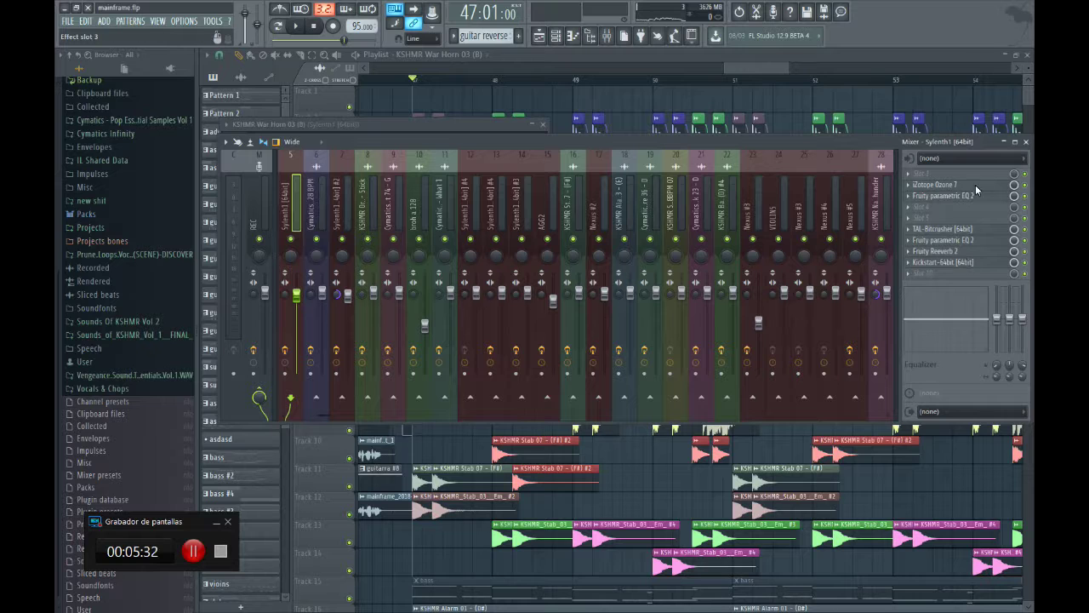
click(960, 266)
click(614, 170)
click(1024, 144)
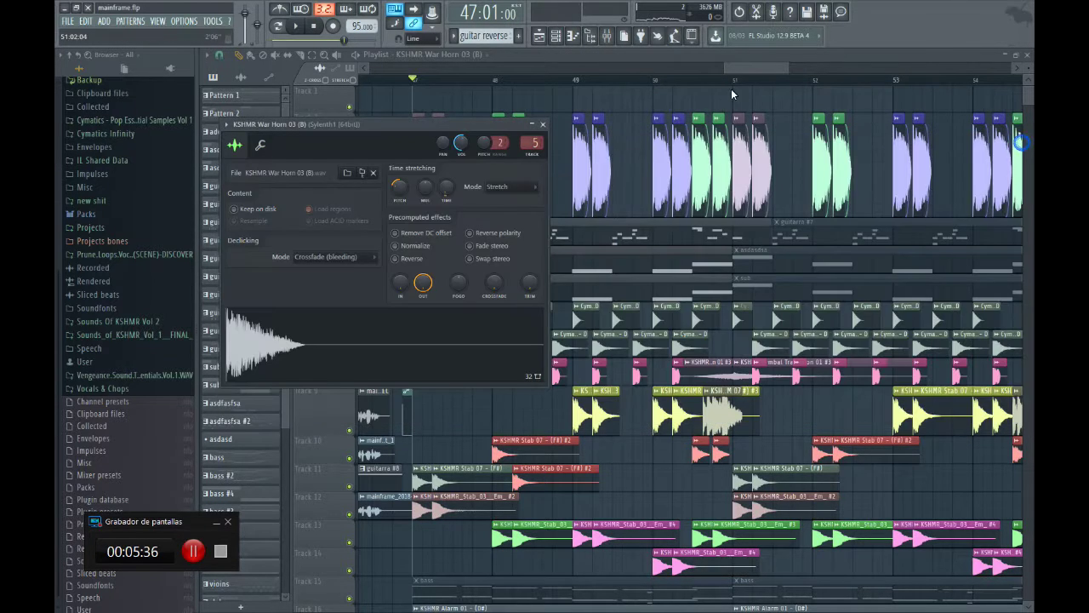
click(544, 125)
Play the drop from bar 47 with the guitarra #7 clip audible and track 2 muted, and open the guitarra #7 pattern's channels.
mouse_move(349, 272)
mouse_down()
mouse_move(349, 296)
mouse_move(349, 268)
mouse_up()
key(space)
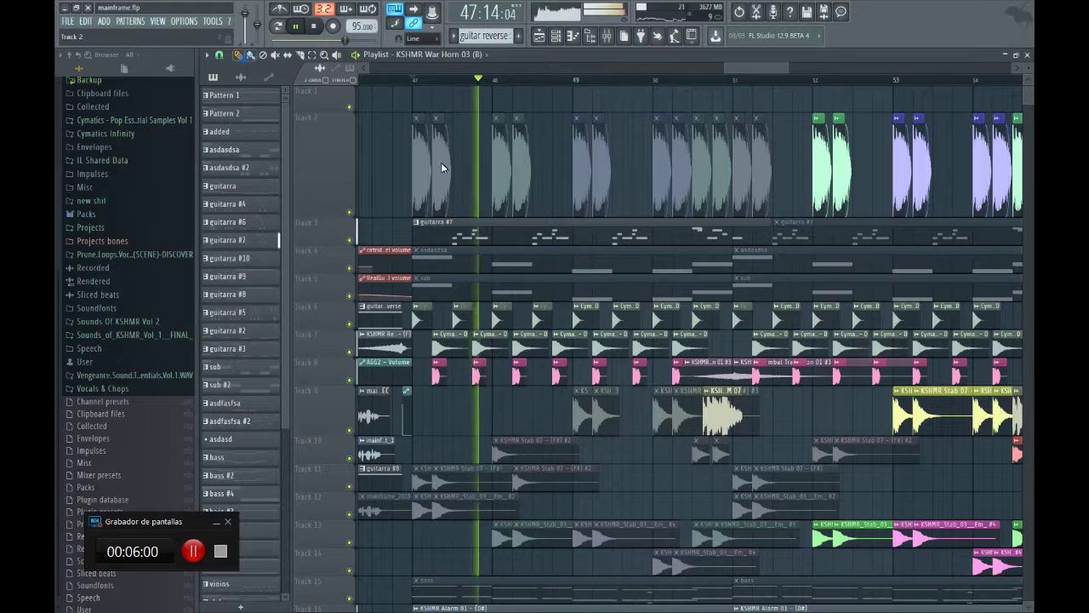
double_click(491, 244)
click(1029, 57)
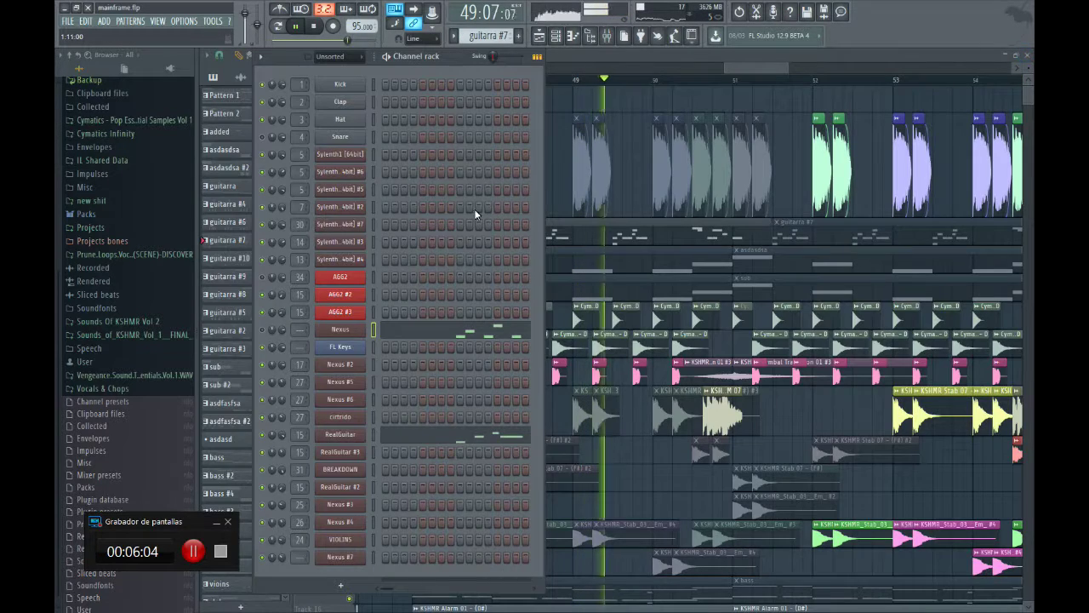
drag(763, 69, 771, 69)
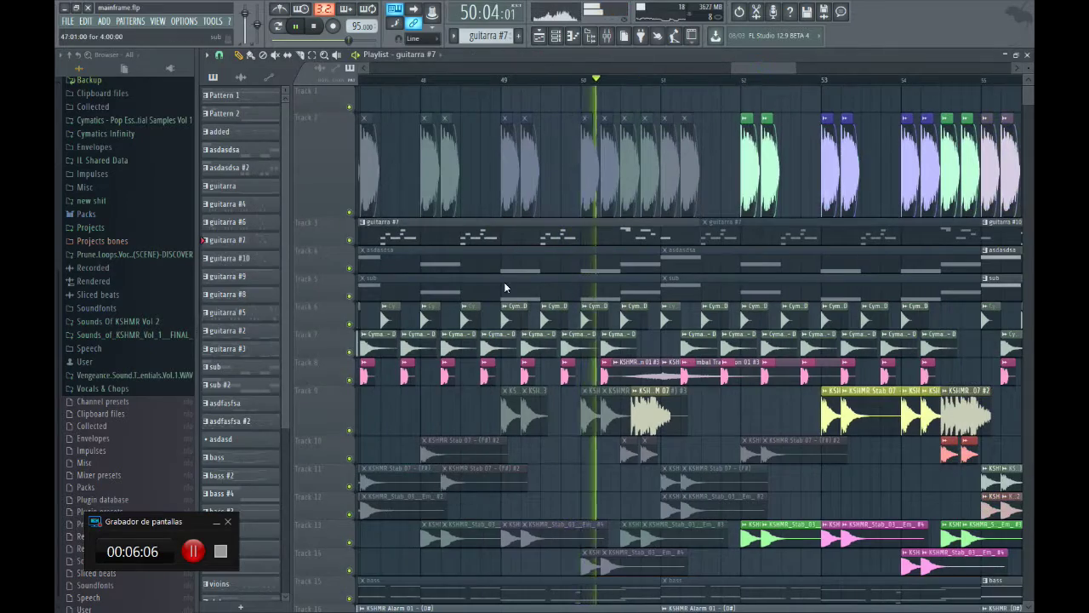
Reopen the guitarra #7 pattern's channels from the playlist and stop playback.
double_click(514, 236)
key(Escape)
key(space)
double_click(614, 235)
key(Escape)
key(space)
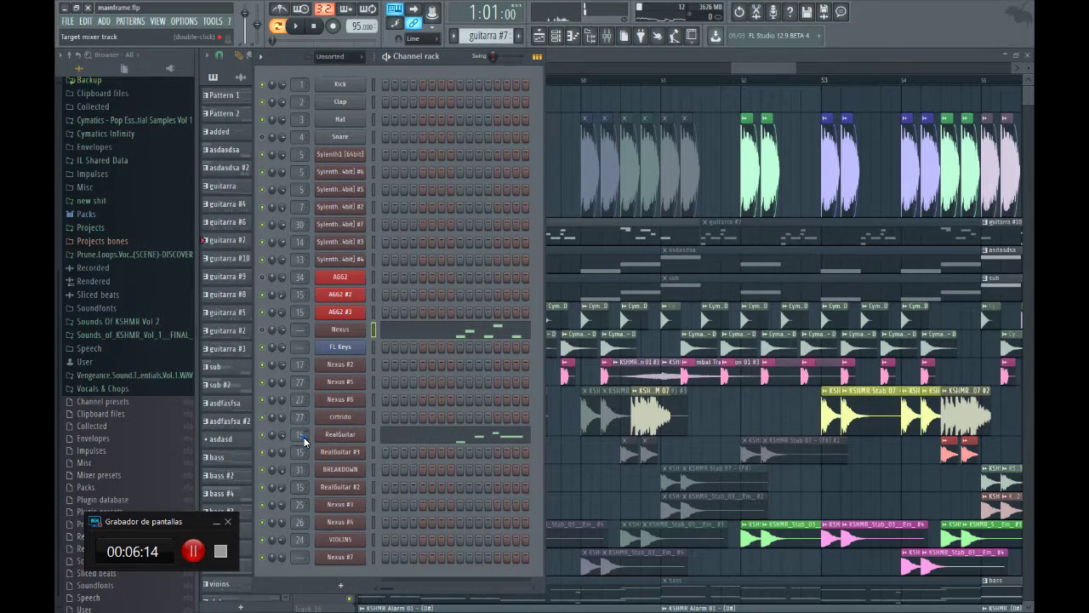
Open Guitar Rig 5 on the RealGuitar channel's mixer track, examine its Dual Riff rack while the pattern plays, and close it.
double_click(301, 436)
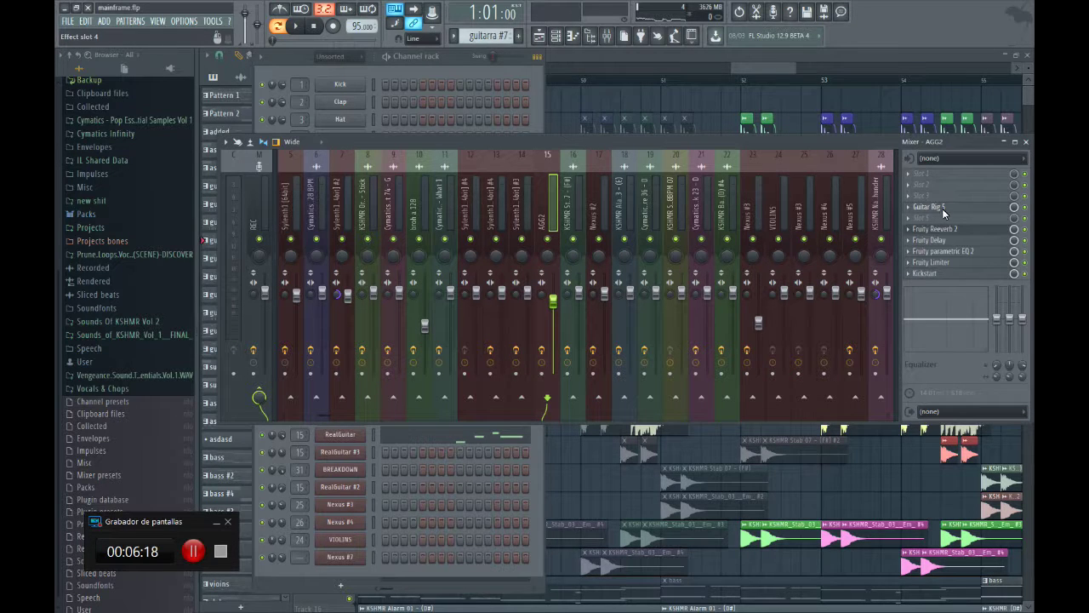
click(936, 207)
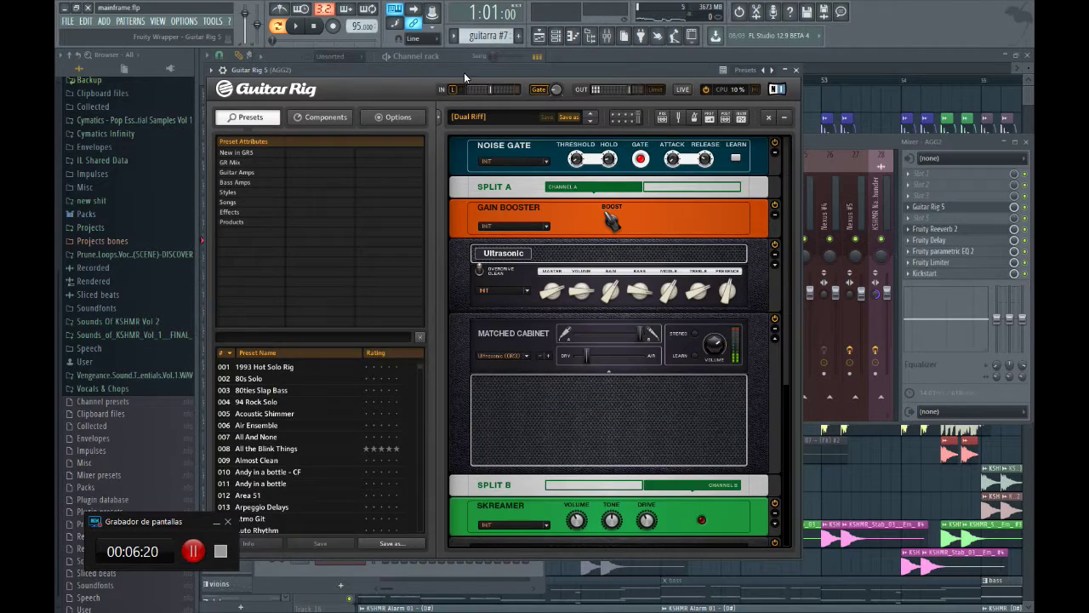
drag(462, 71, 581, 99)
click(388, 59)
key(space)
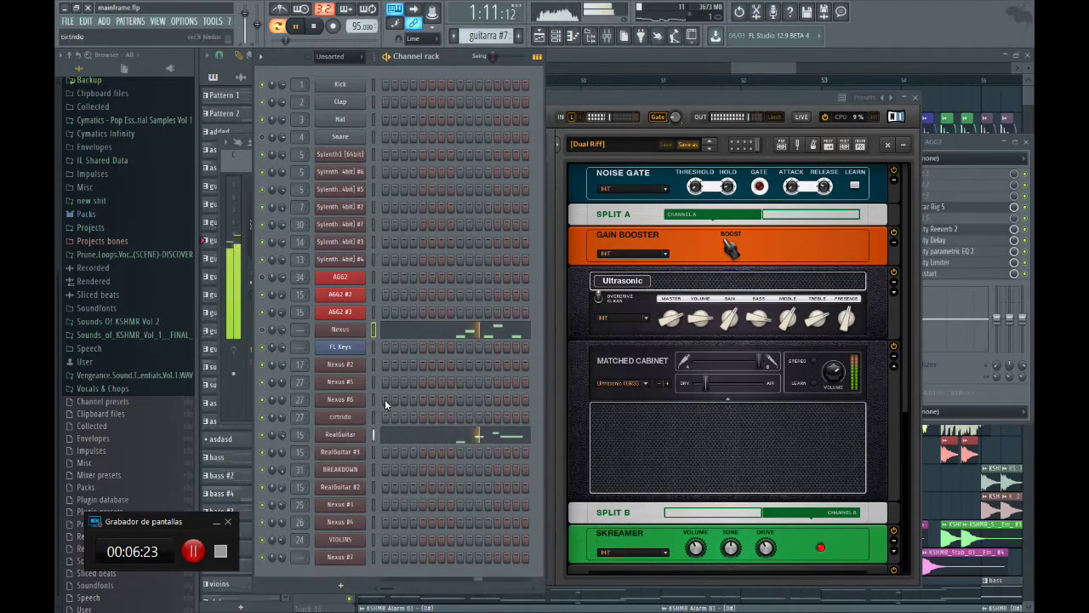
click(589, 101)
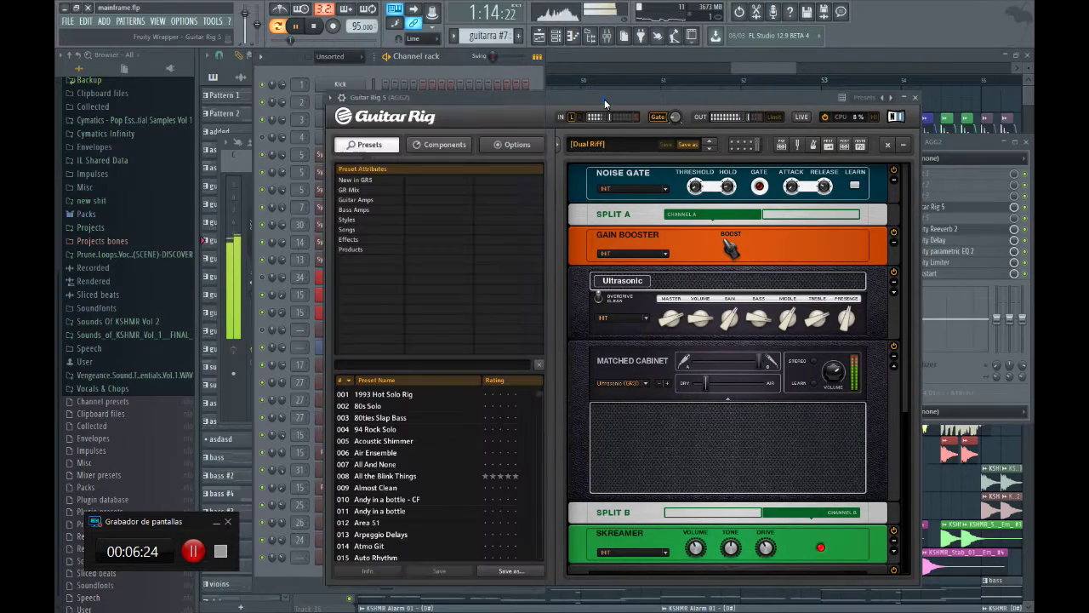
drag(582, 102, 526, 81)
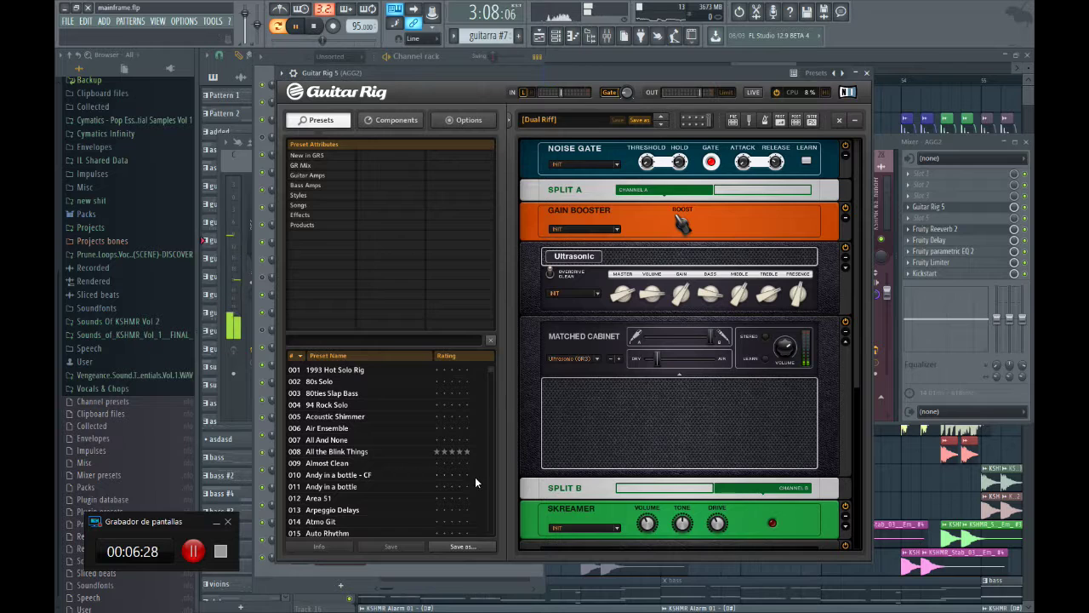
drag(490, 367, 499, 328)
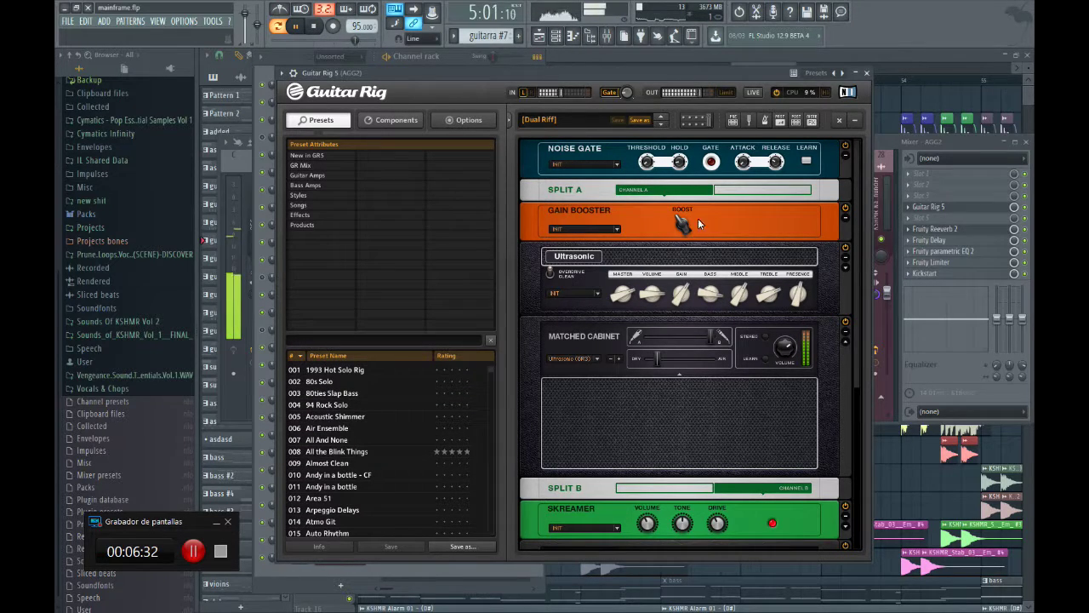
drag(490, 74, 425, 72)
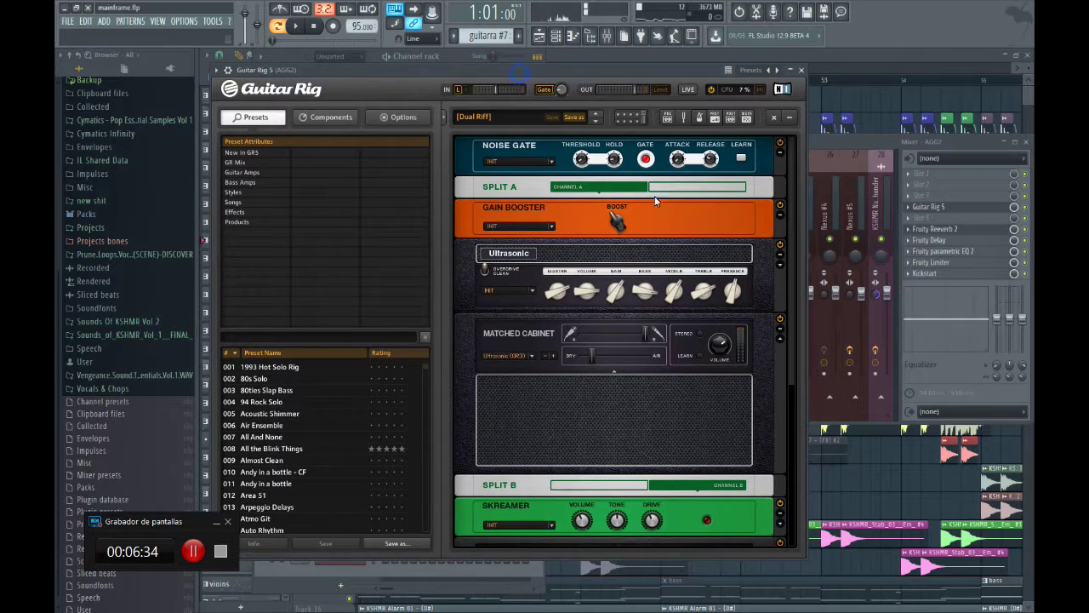
click(805, 70)
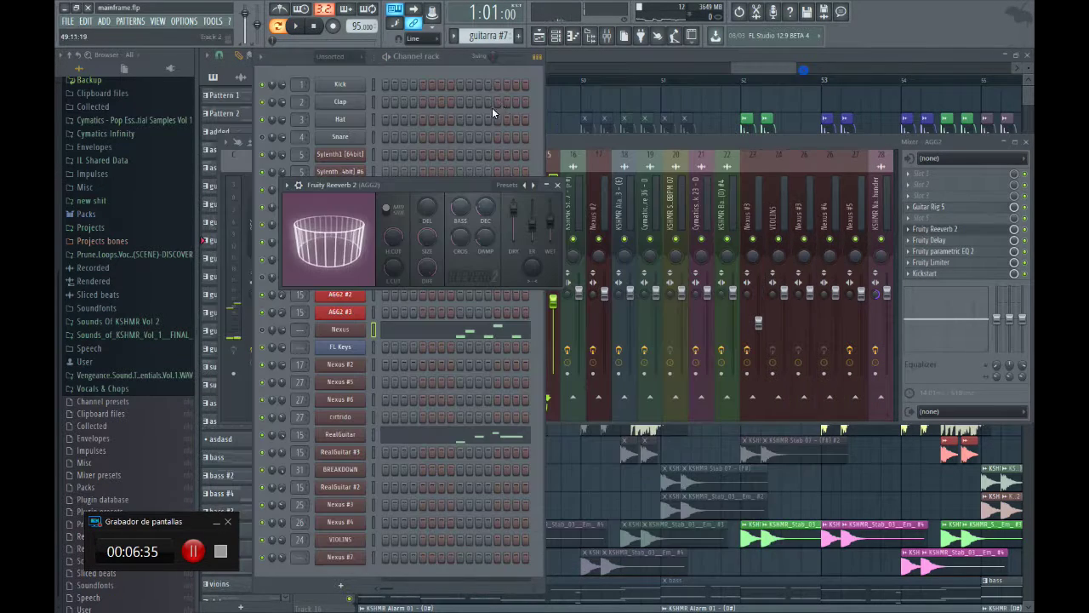
Bypass Guitar Rig 5 on the RealGuitar mixer track, play the guitarra #7 pattern, and re-enable the effect during playback.
click(1026, 208)
click(398, 75)
key(space)
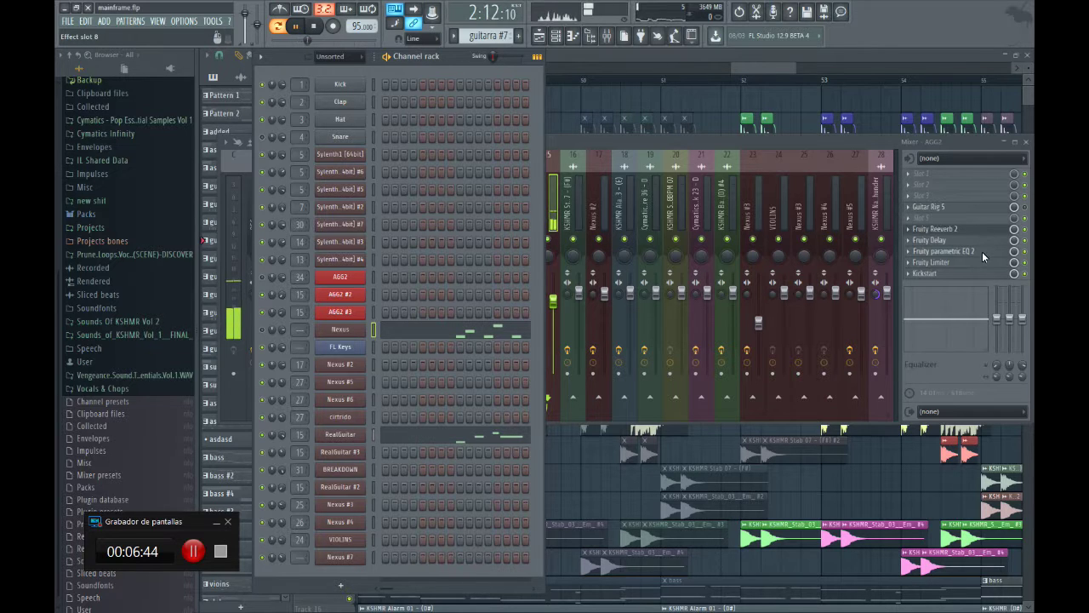
click(1024, 209)
click(451, 73)
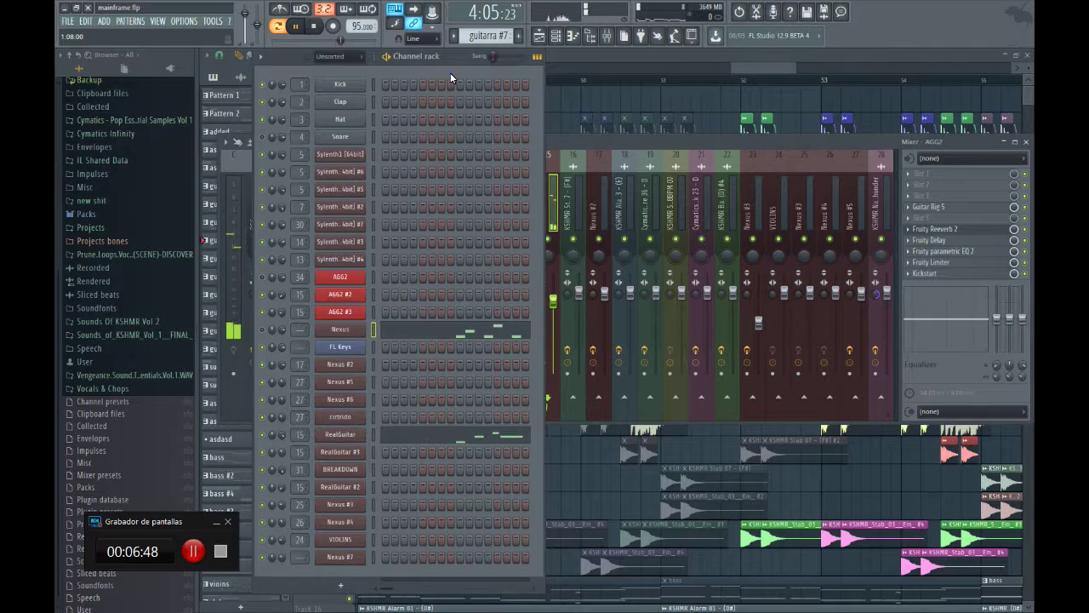
Stop playback, return to bar 47 in song mode, and switch track 3's solo on and off.
drag(767, 69, 753, 70)
key(space)
click(441, 79)
key(l)
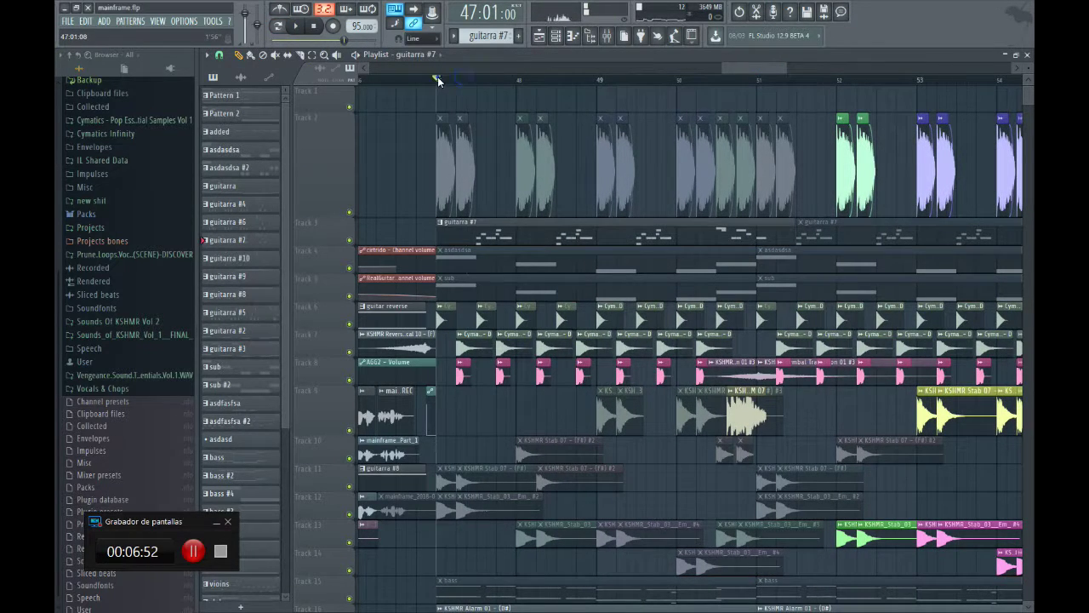
right_click(349, 242)
right_click(349, 241)
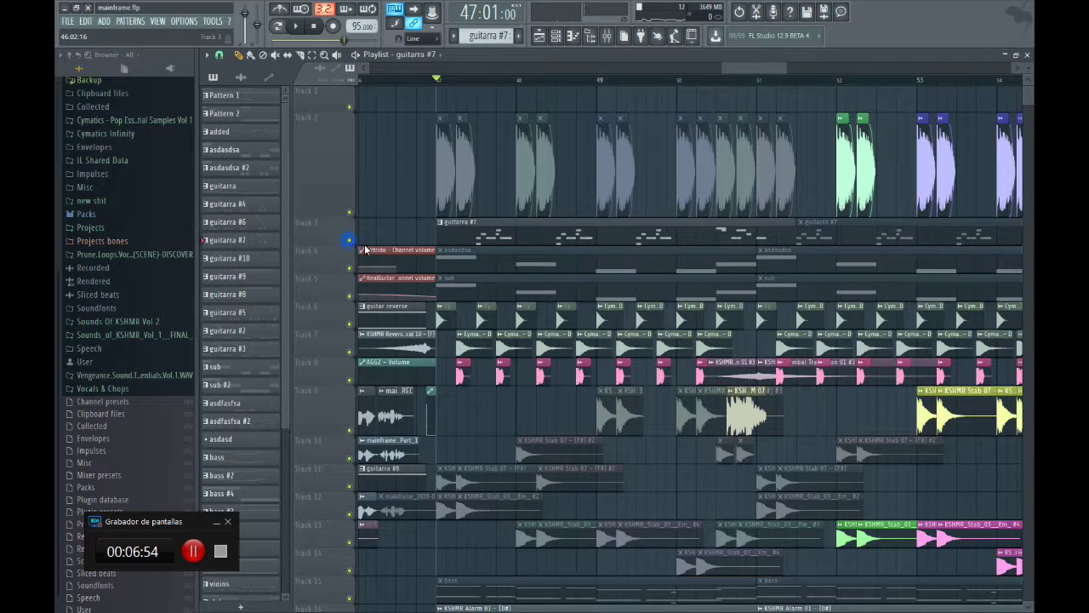
Mute the guitarra #7 clip, unmute the asdasdsa clip at bar 47, keep the track 2 clips muted, and play the section.
click(275, 55)
drag(432, 167, 783, 169)
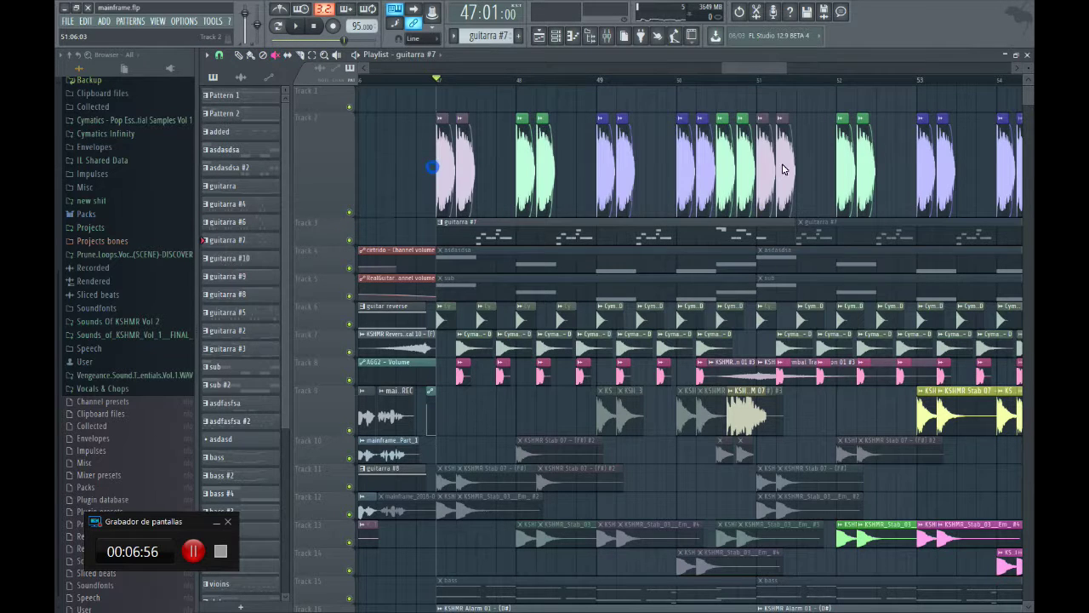
click(494, 231)
click(519, 269)
drag(430, 174, 784, 174)
key(space)
click(239, 55)
key(space)
Open the asdasdsa pattern's channels, play the pattern on its own, stop it, and show its mixer track.
double_click(502, 262)
key(Escape)
click(387, 57)
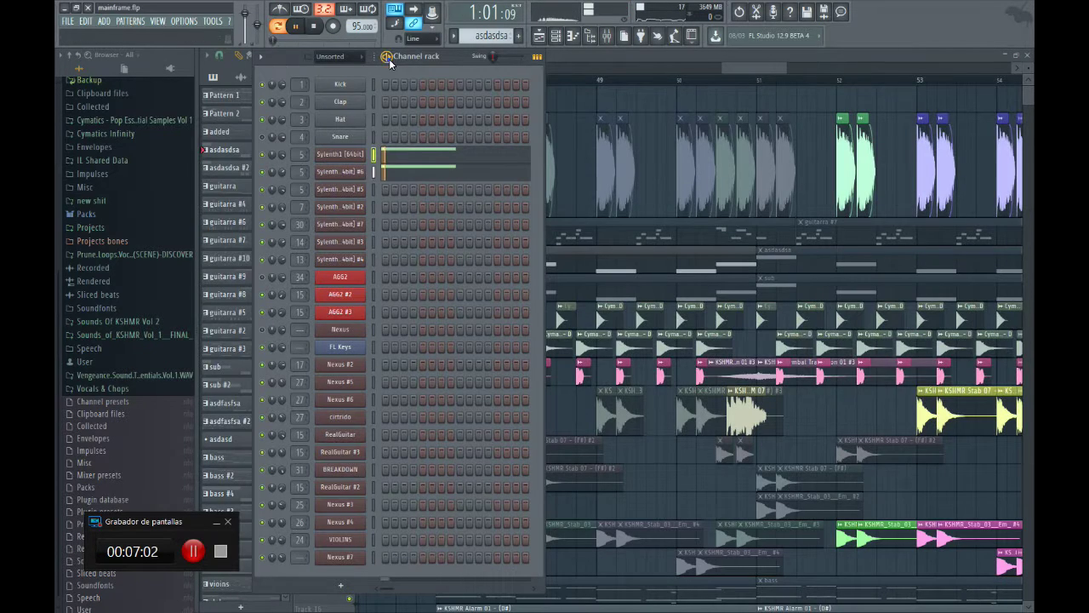
key(space)
key(F9)
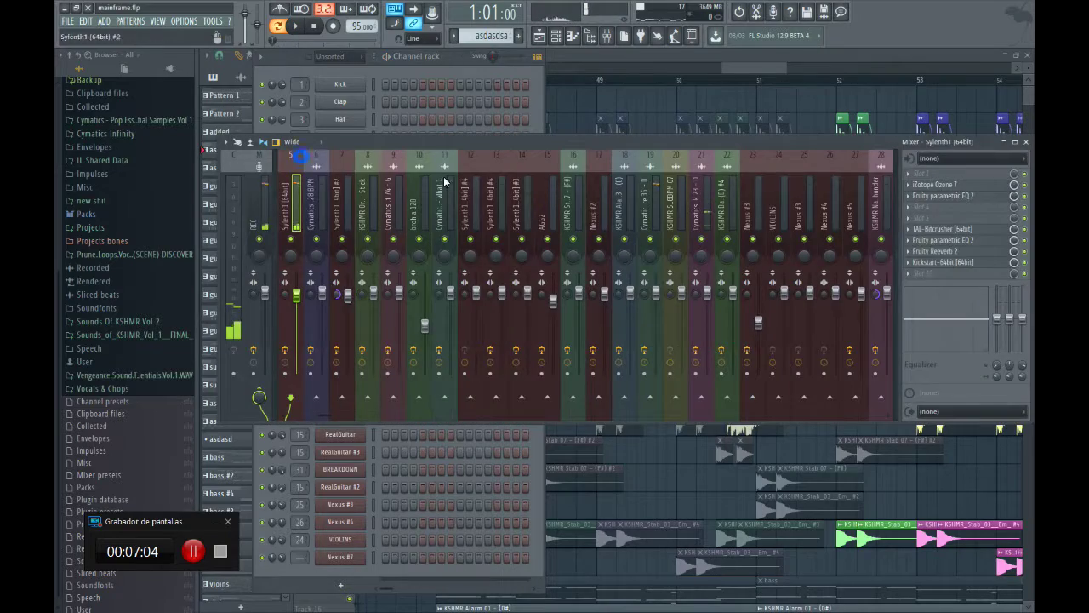
Close the mixer and inspect the Sylenth1 [64bit] and Sylenth1 [64bit] #6 instrument settings one after the other.
key(F9)
click(354, 155)
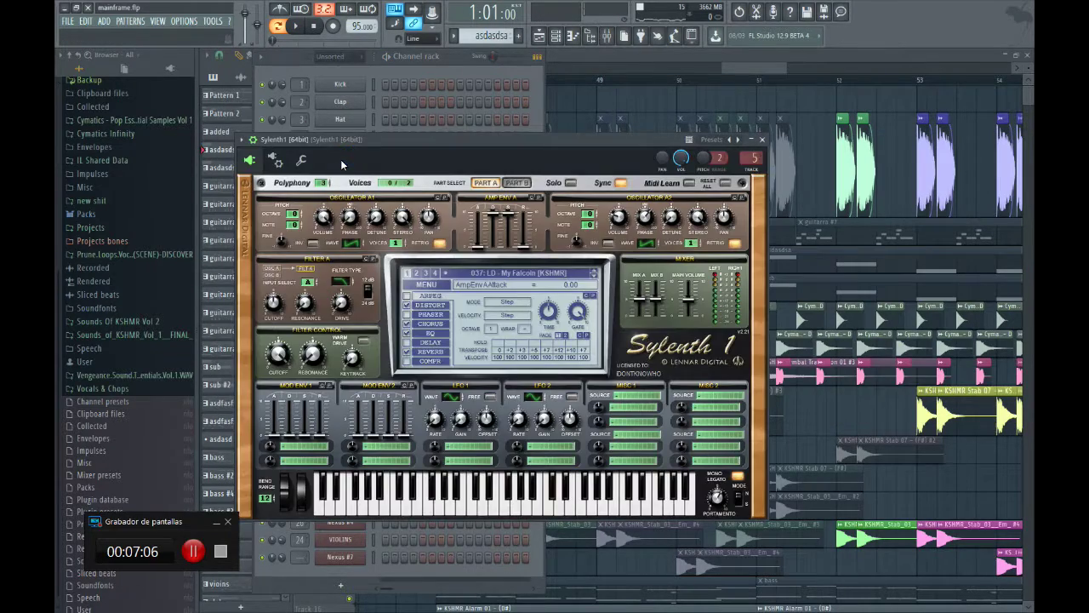
key(Escape)
click(333, 177)
key(Escape)
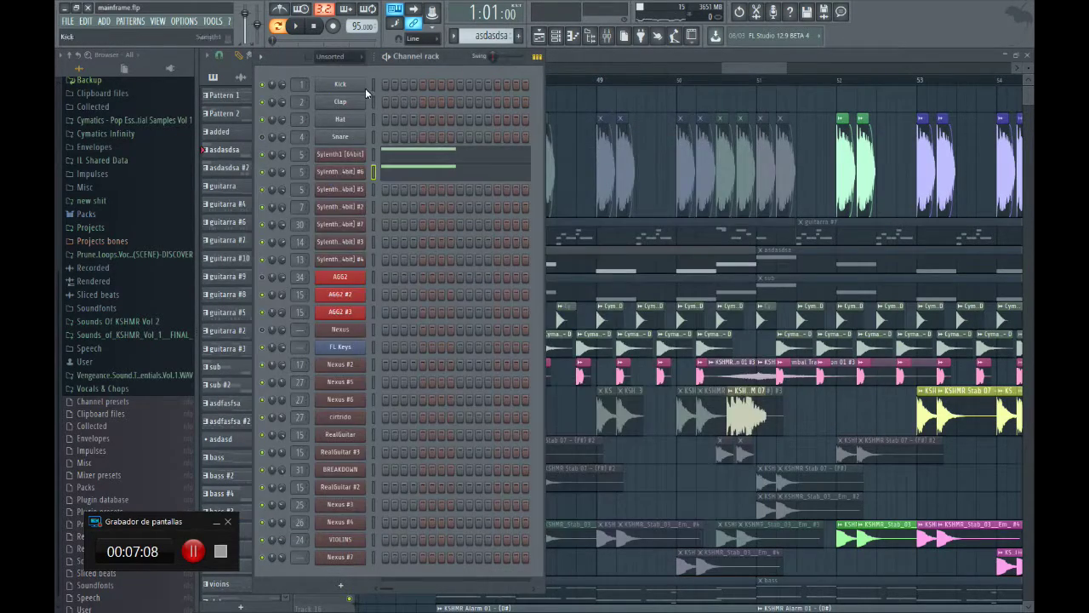
Finish auditioning the asdasdsa pattern in the channel rack and bring the playlist back into view.
click(387, 58)
click(605, 156)
key(space)
key(F5)
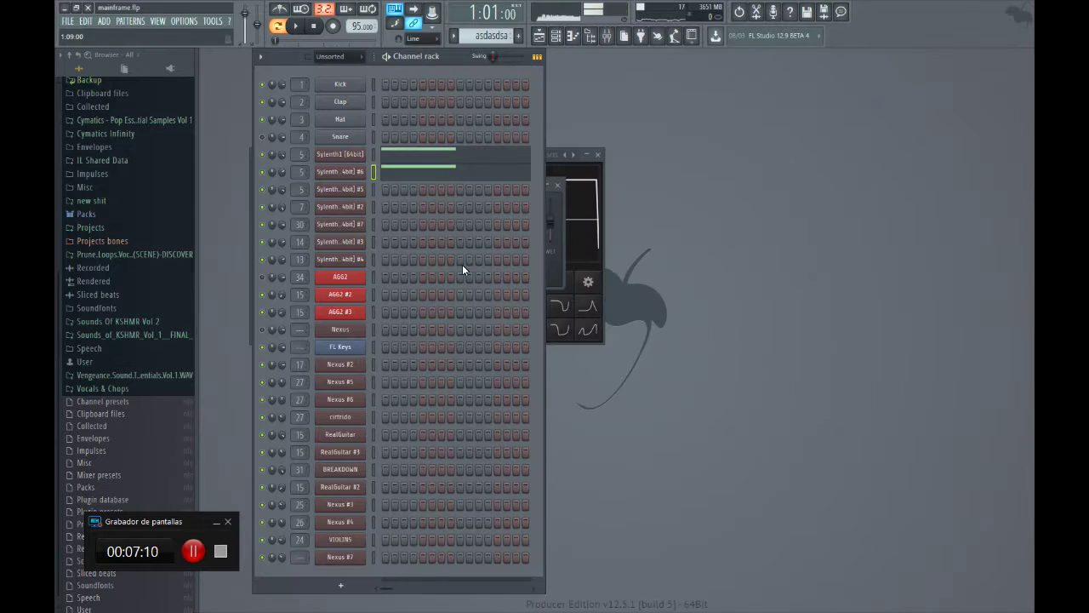
click(539, 35)
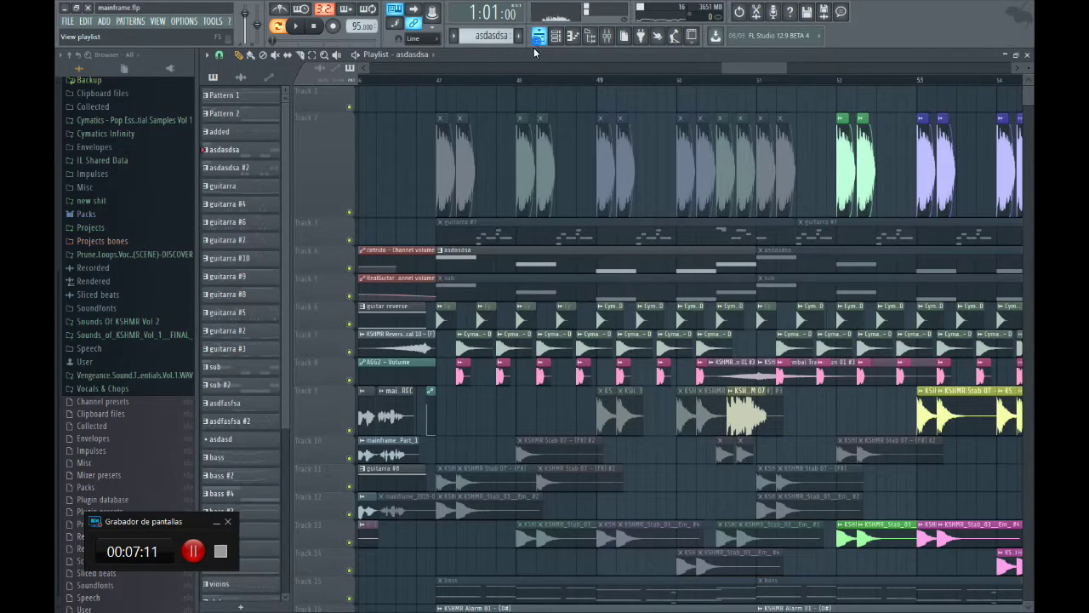
Toggle the mute state of the asdasdsa and sub clips at bar 47, play the section, stop, and restore both clips.
click(531, 257)
click(529, 282)
key(space)
key(space)
click(482, 278)
click(481, 257)
Open the asdasdsa pattern from the playlist and examine the Sylenth1 [64bit] channel's notes in the piano roll.
key(l)
double_click(484, 267)
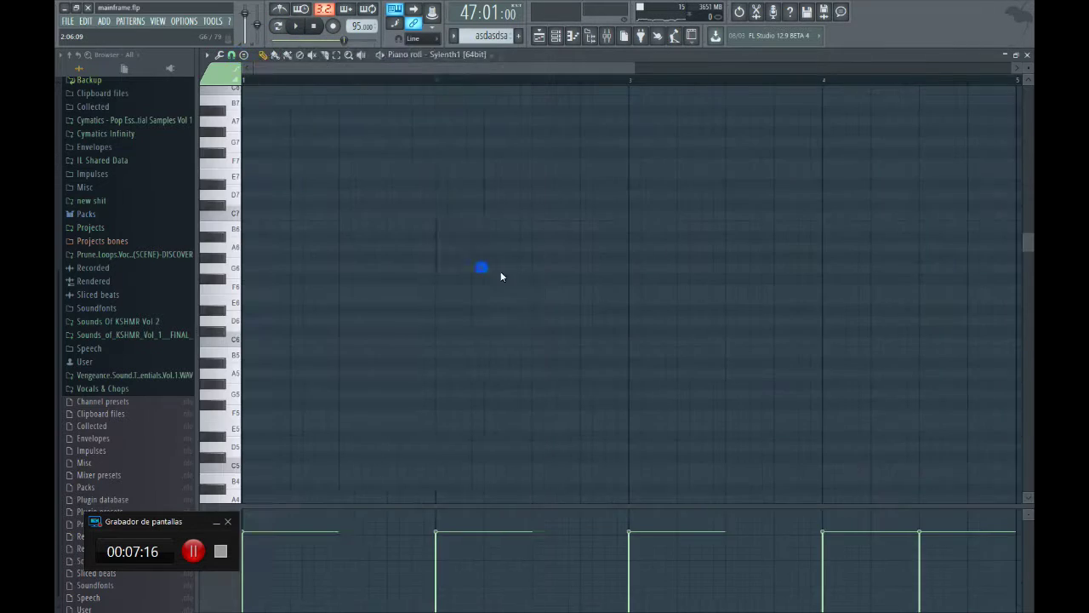
key(Escape)
click(427, 153)
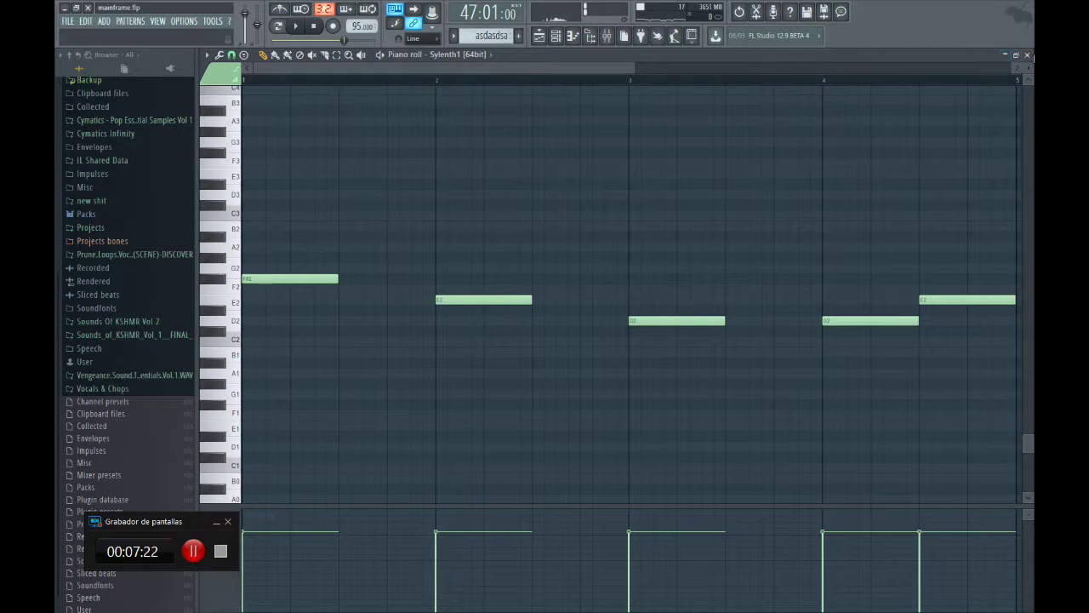
click(1026, 54)
Inspect the Sylenth1 [64bit] #6 instrument and its piano-roll notes in the asdasdsa pattern, and close the note view.
click(355, 174)
click(355, 175)
click(413, 170)
scroll(314, 288, down, 3)
key(Escape)
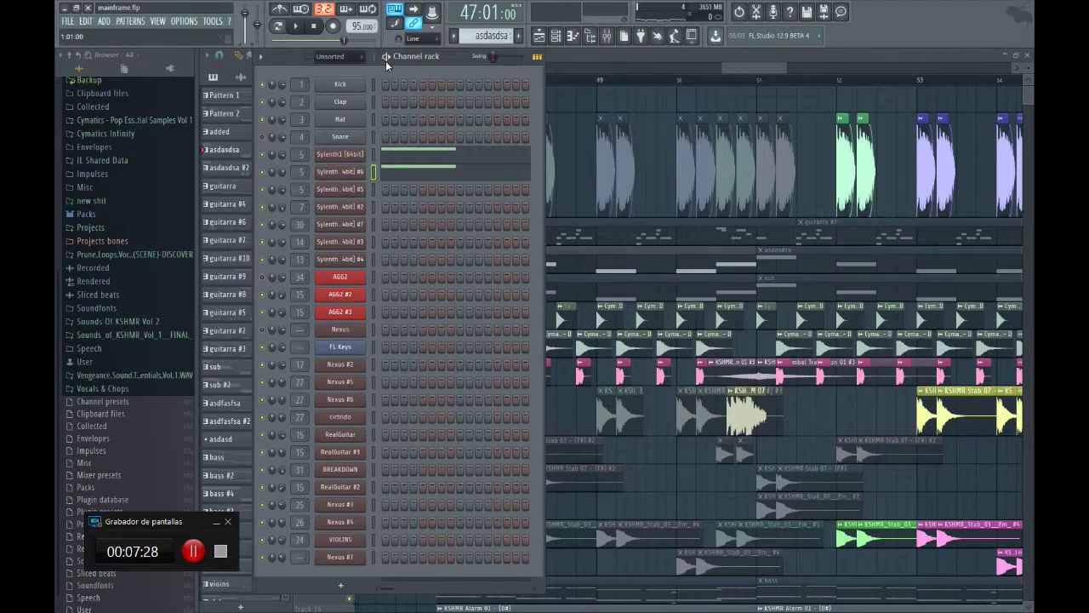
Switch to pattern mode, play the asdasdsa pattern briefly, and pause it.
key(l)
key(space)
key(space)
click(733, 71)
drag(785, 71, 800, 71)
Review the asdasdsa notes of Sylenth1 [64bit], audition the C4 key, and check the Sylenth1 [64bit] #6 notes.
double_click(516, 267)
scroll(260, 374, down, 3)
scroll(323, 353, up, 3)
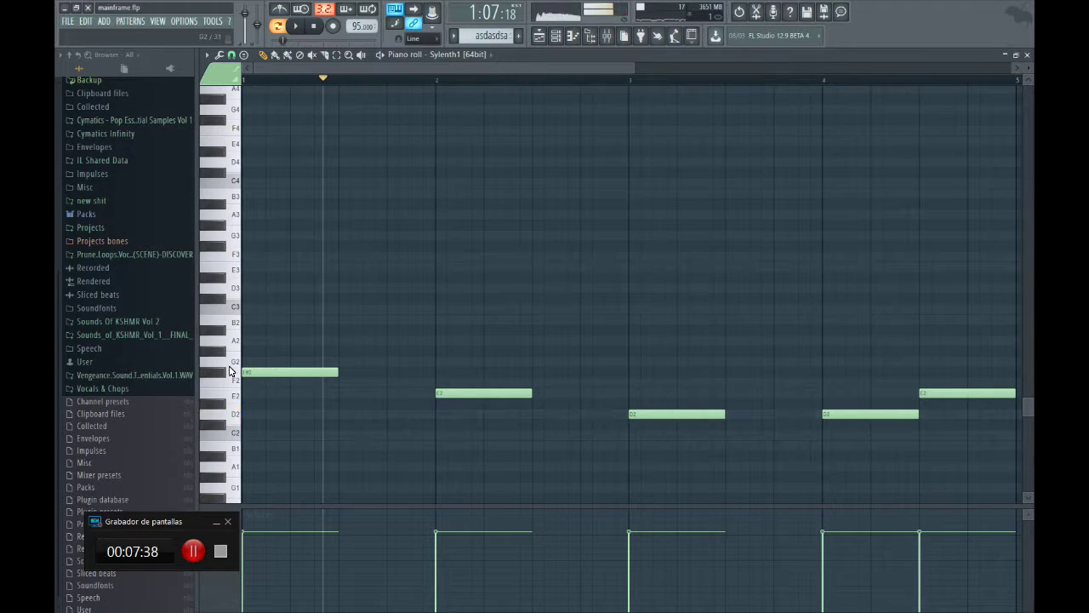
click(228, 188)
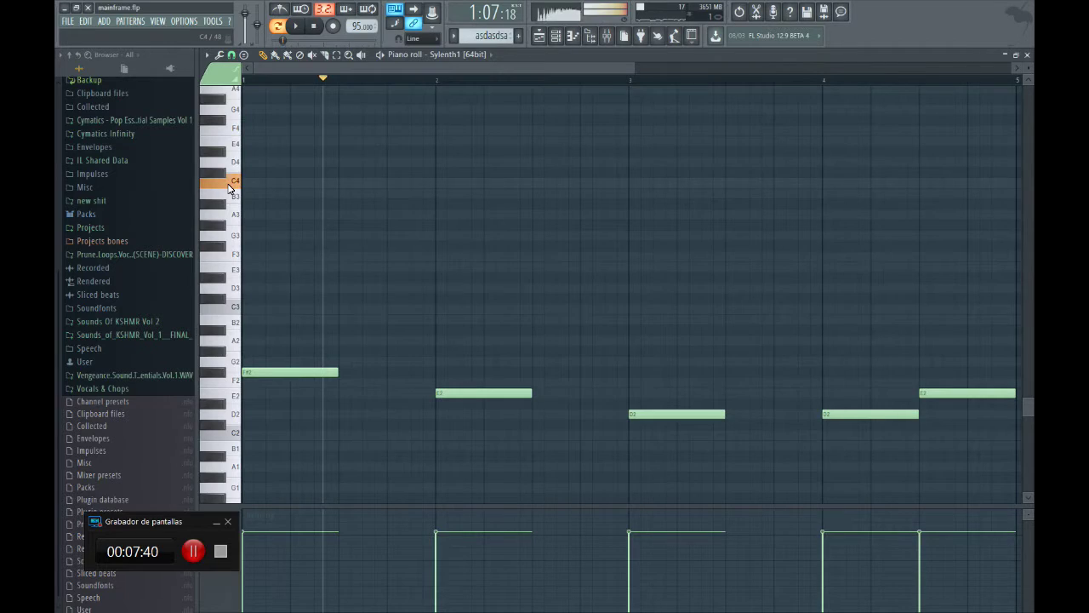
key(Escape)
click(395, 173)
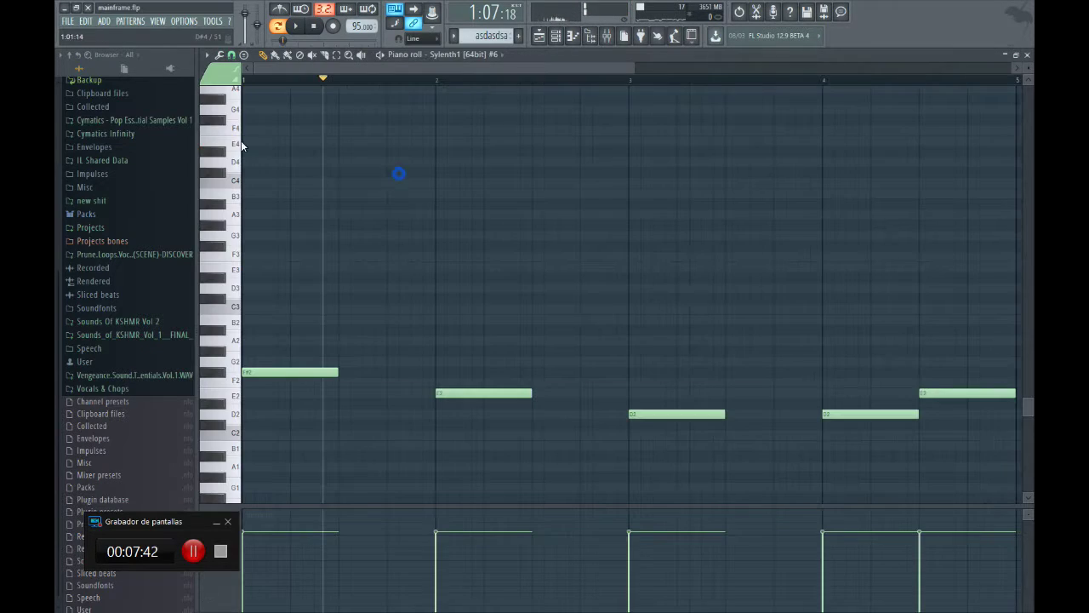
key(F7)
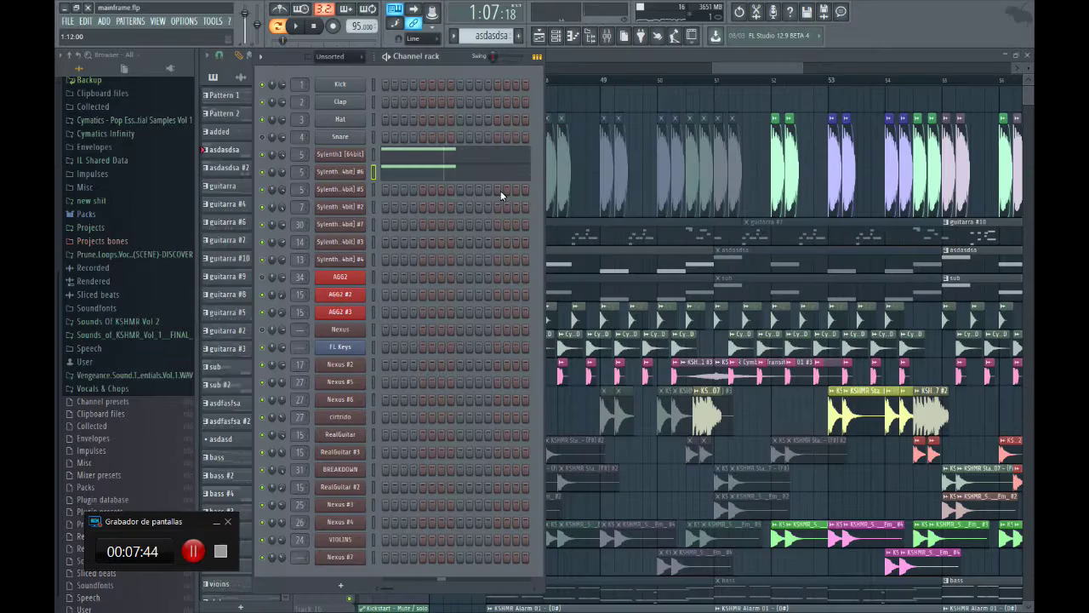
Inspect the sub pattern's Sylenth1 [64bit] #2 instrument, open its notes in the piano roll, and play the pattern.
drag(727, 72, 714, 73)
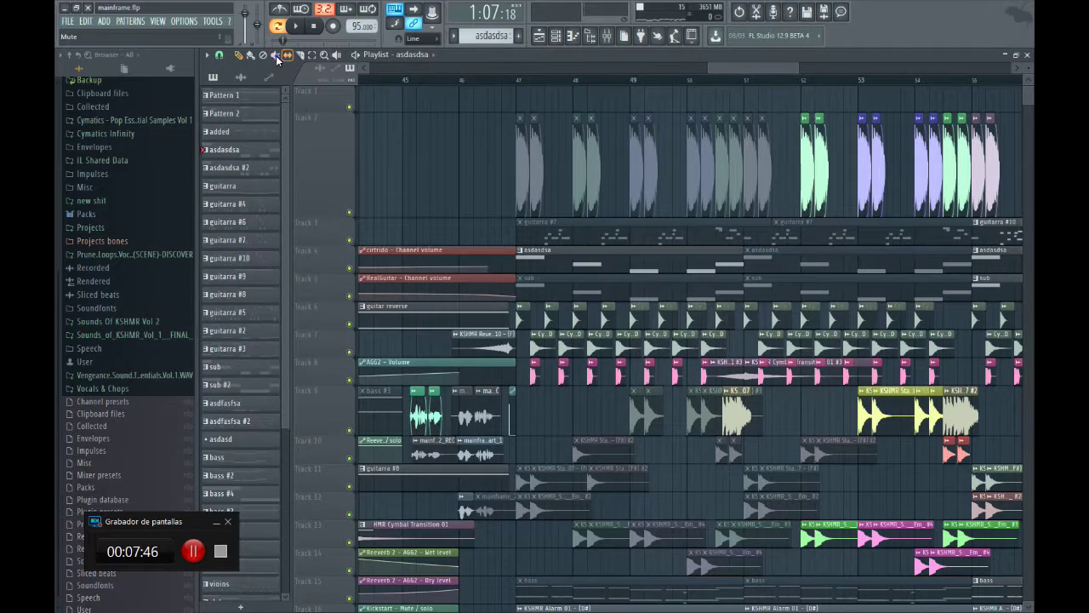
scroll(753, 102, right, 2)
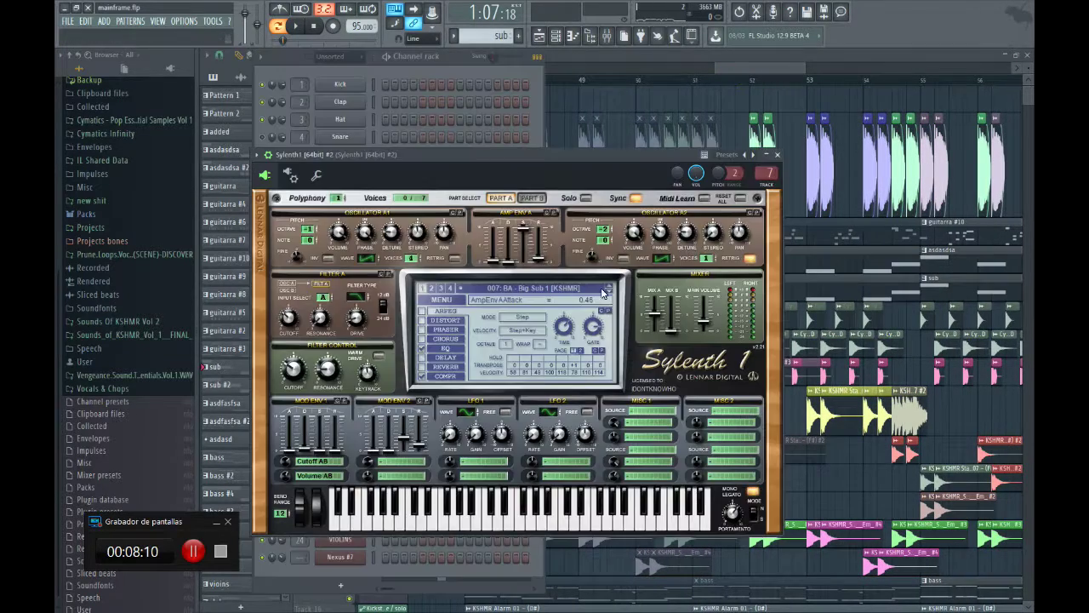
key(Escape)
click(425, 213)
key(space)
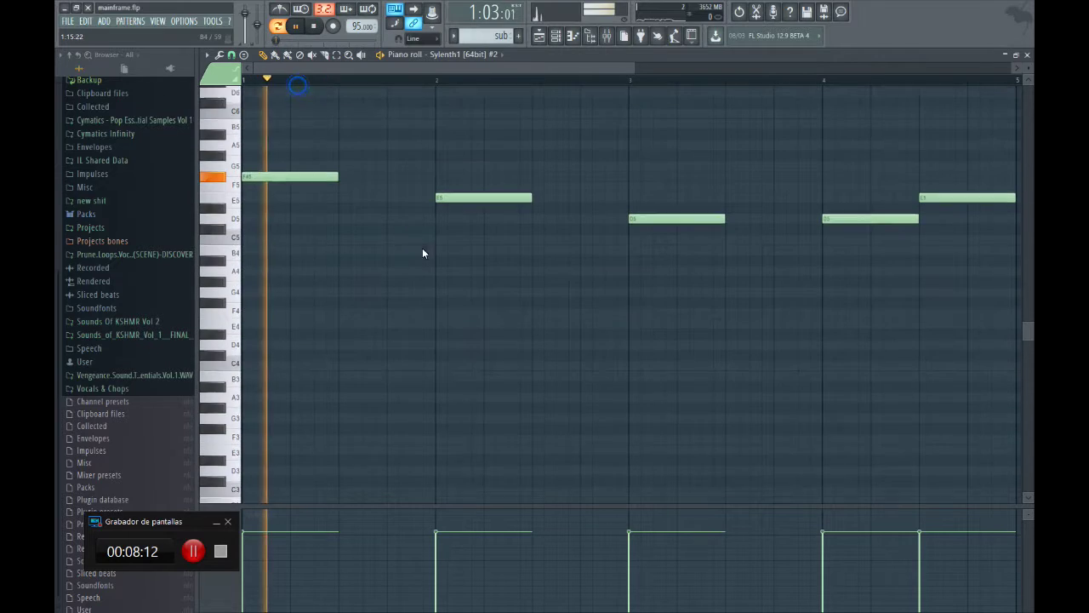
Close the sub notes, stop playback, and unmute the dimmed clips in the playlist with the Mute tool.
key(Escape)
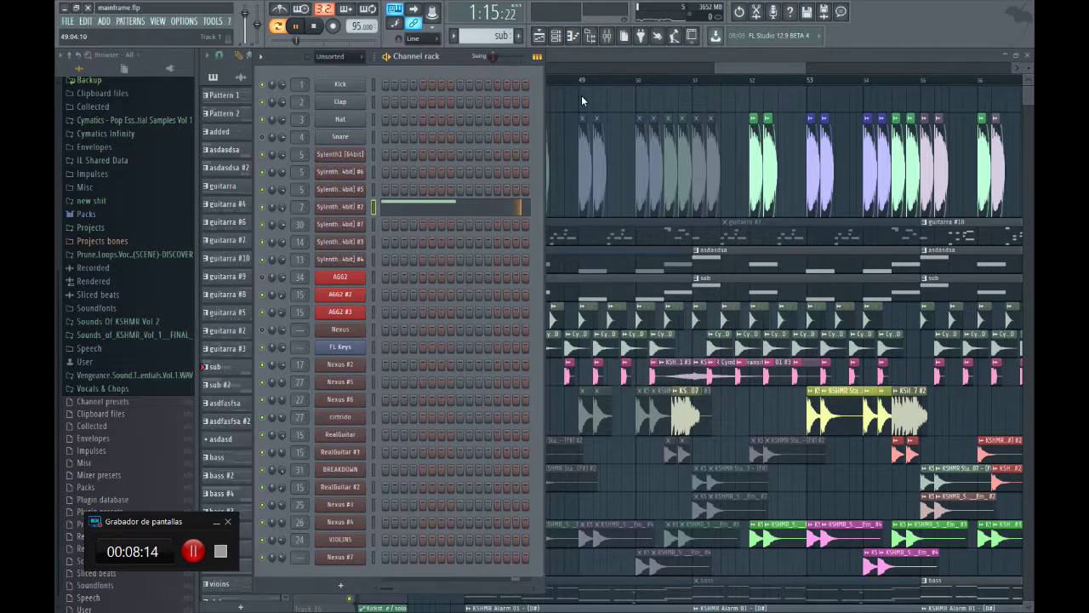
key(space)
click(747, 70)
click(274, 55)
click(529, 266)
scroll(557, 268, down, 4)
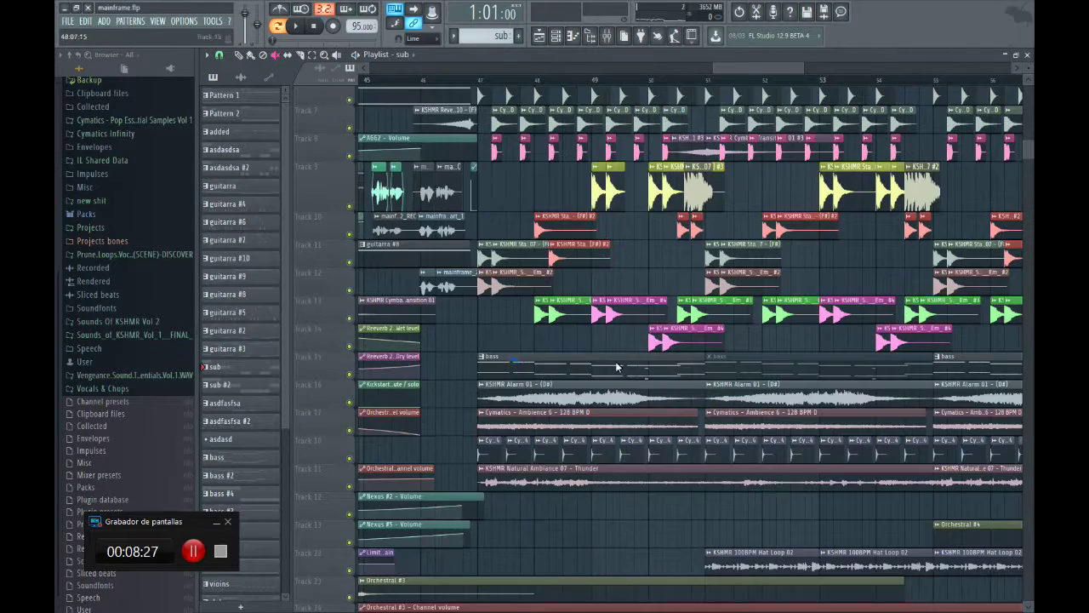
scroll(599, 292, up, 4)
scroll(598, 292, down, 5)
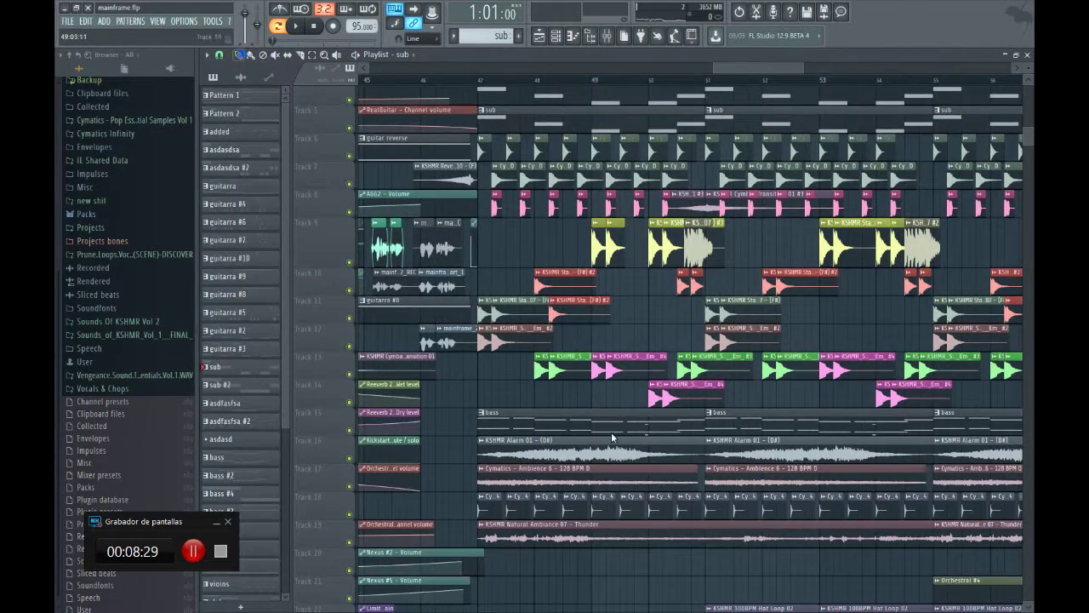
Open the bass pattern from its playlist clip and bring up its channels.
double_click(566, 427)
key(Escape)
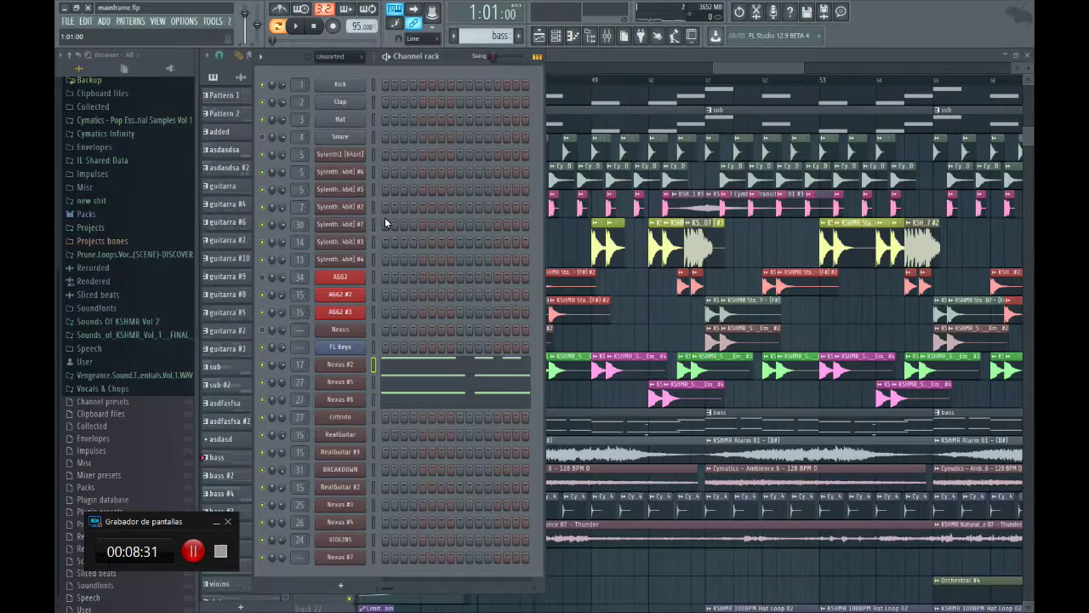
click(790, 68)
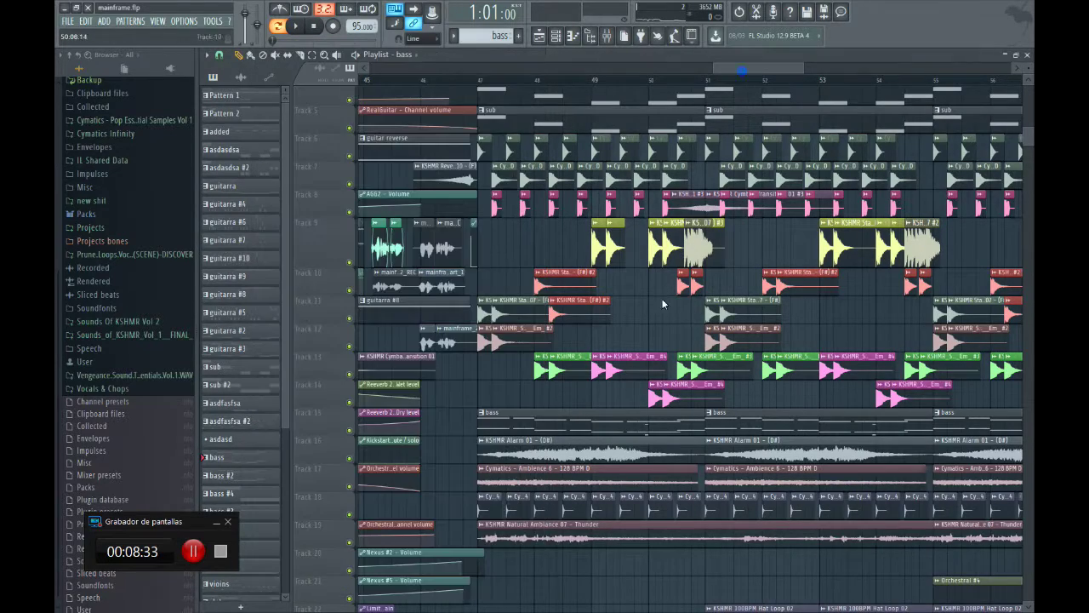
scroll(662, 303, down, 3)
double_click(527, 338)
key(F6)
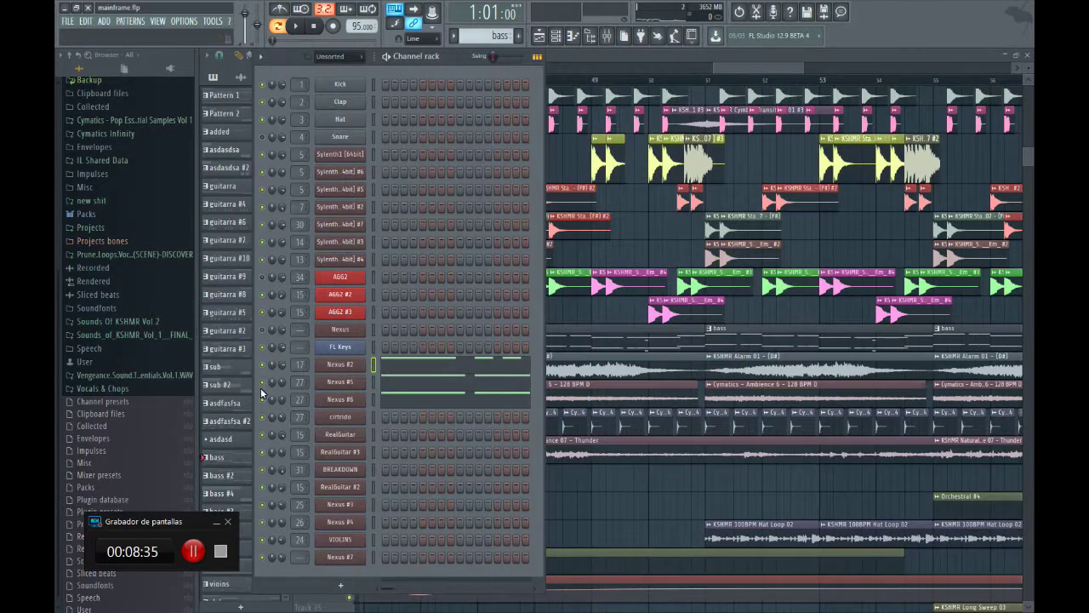
Inspect the bass pattern's Nexus #2 notes and instrument while playing the pattern.
click(402, 367)
key(Escape)
click(357, 366)
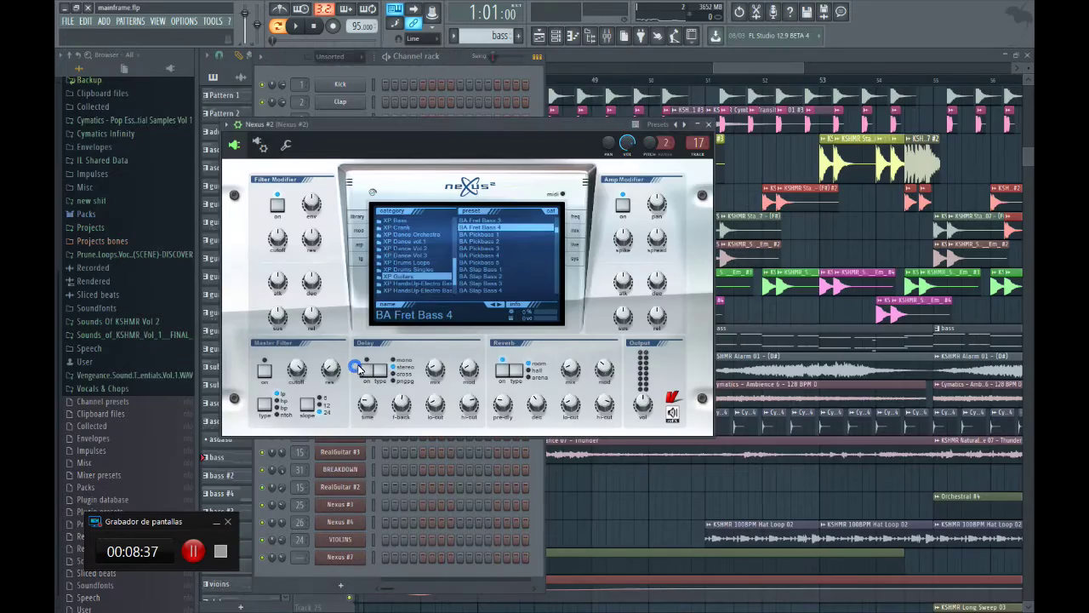
key(F7)
click(381, 54)
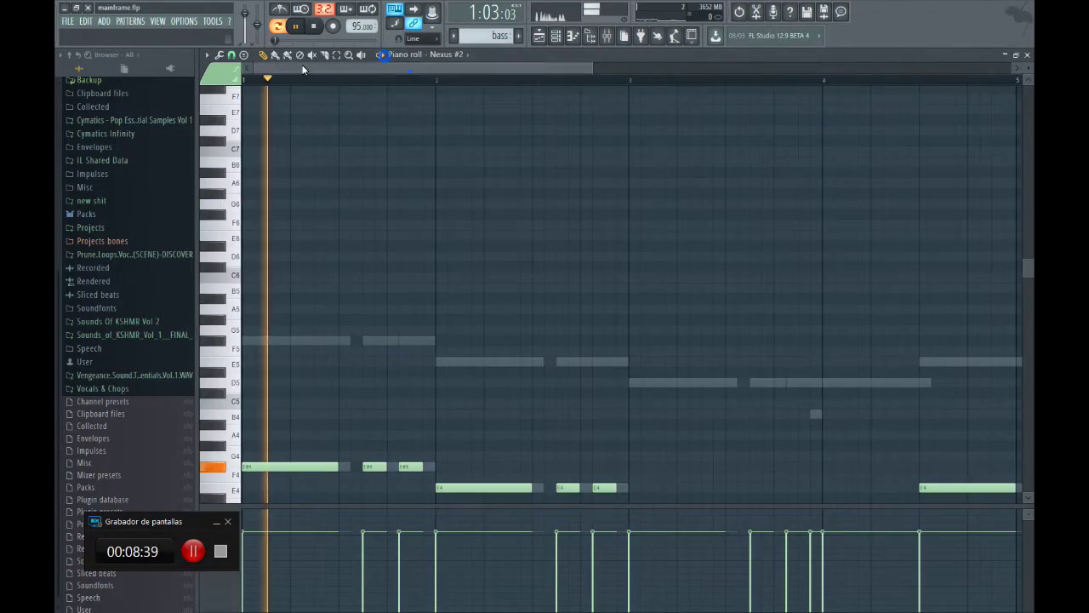
key(F6)
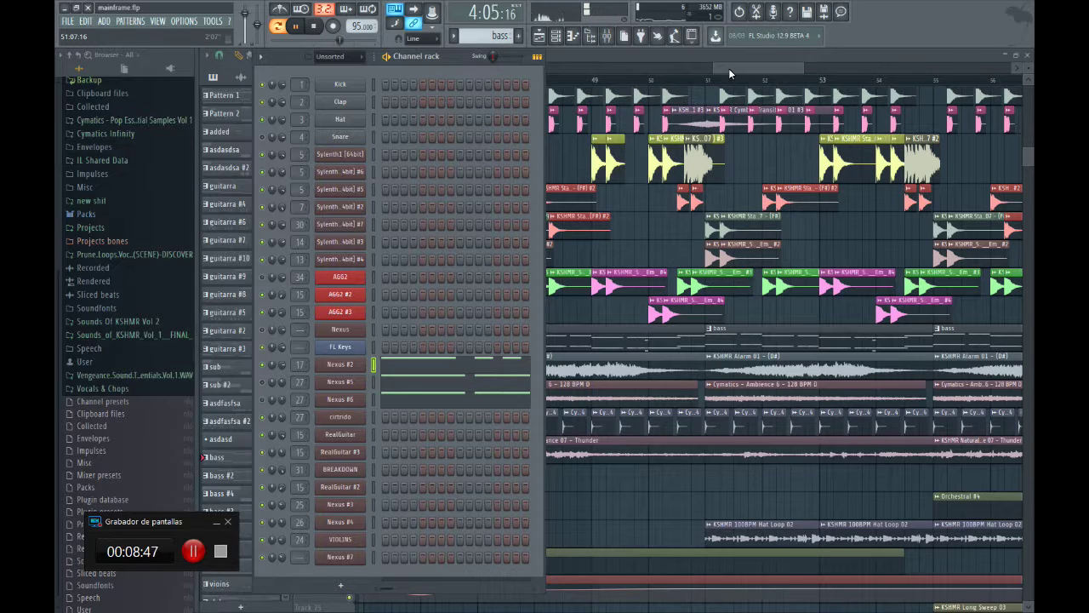
Restart the bass pattern and inspect the notes and instrument settings of Nexus #5.
key(space)
key(space)
click(389, 382)
key(Escape)
click(347, 385)
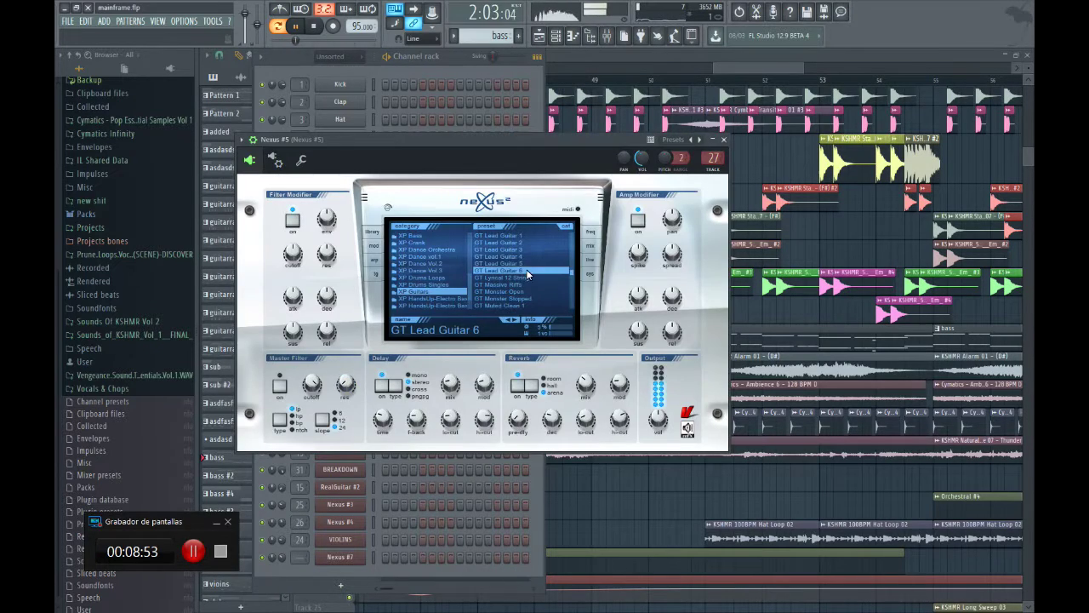
key(Escape)
click(342, 385)
click(341, 383)
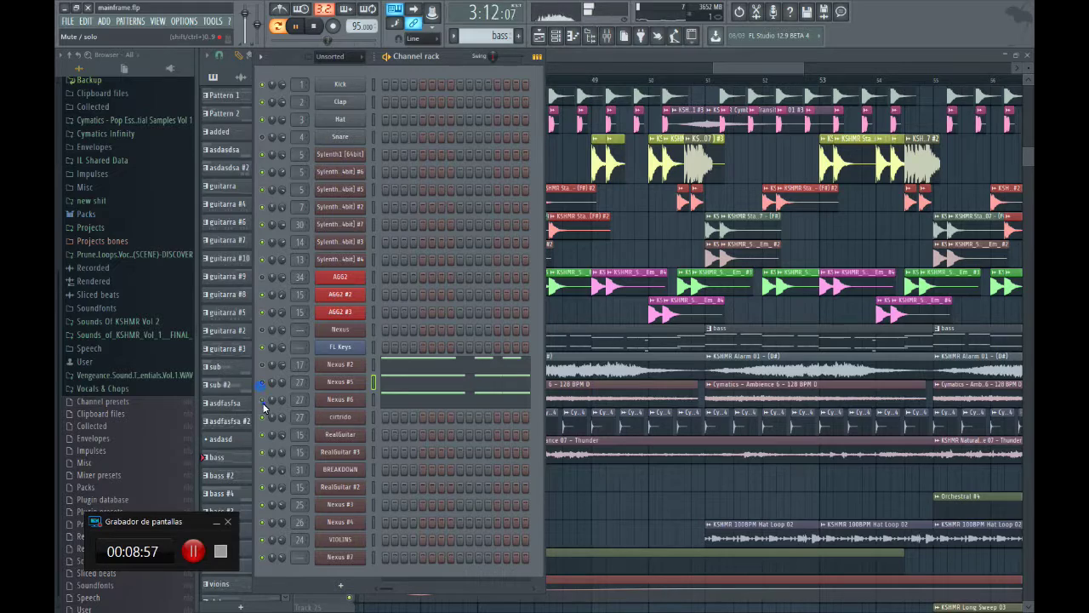
Check the Nexus #6 notes in the bass pattern and return to the playlist.
click(439, 400)
key(F7)
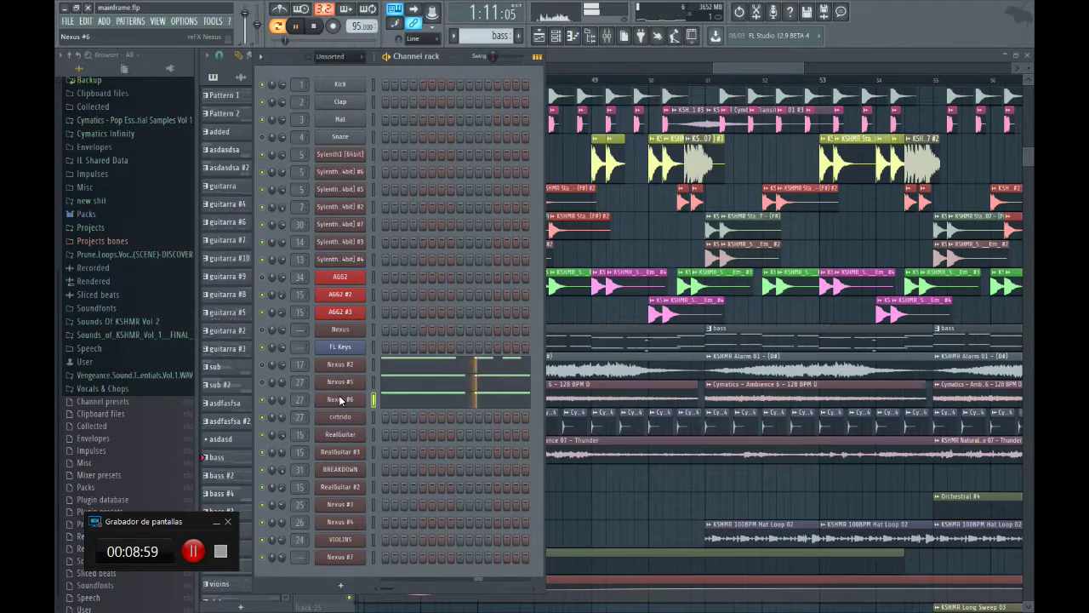
drag(728, 67, 724, 70)
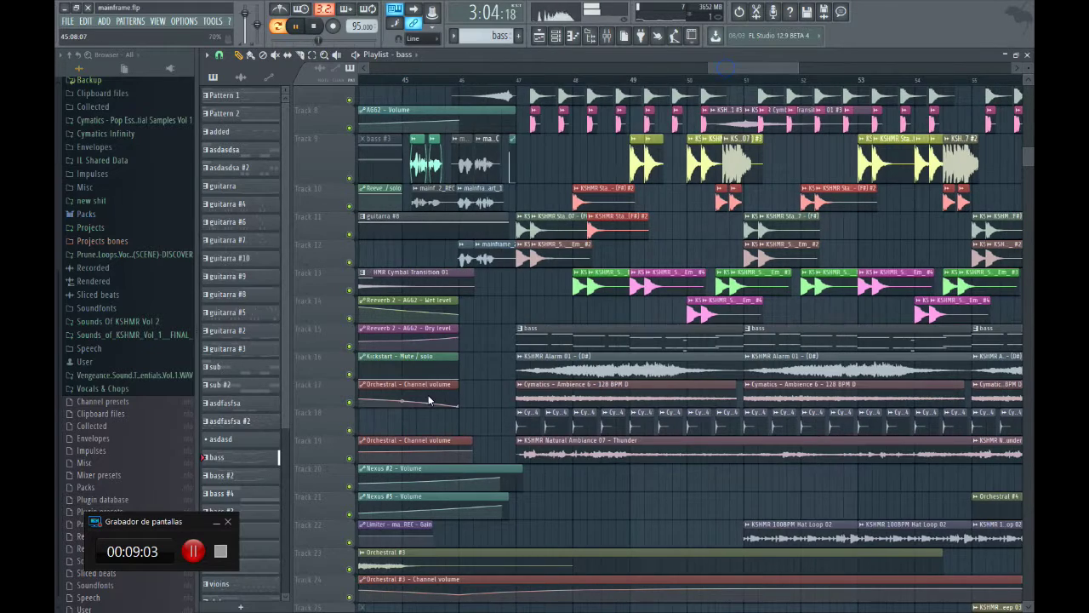
Replay the bass pattern with its Nexus #2, #5 and #6 layers, hiding and reopening the playlist.
key(F5)
click(540, 37)
drag(758, 68, 766, 69)
key(F5)
key(space)
key(space)
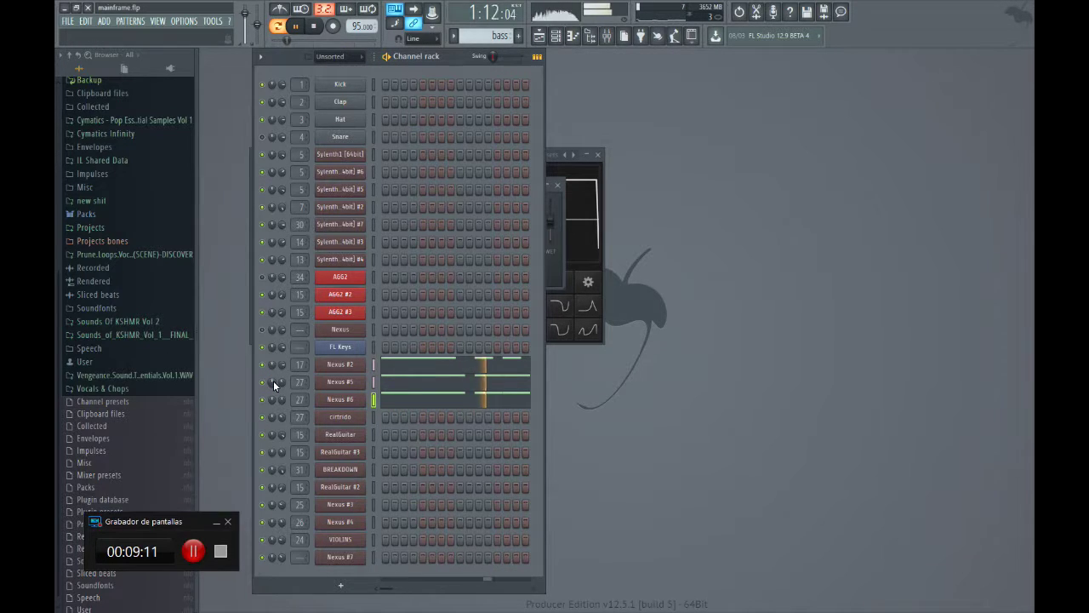
click(540, 37)
Audition the Orchestral.flp arrangement around bar 12 and look over its clips up to bar 37.
key(space)
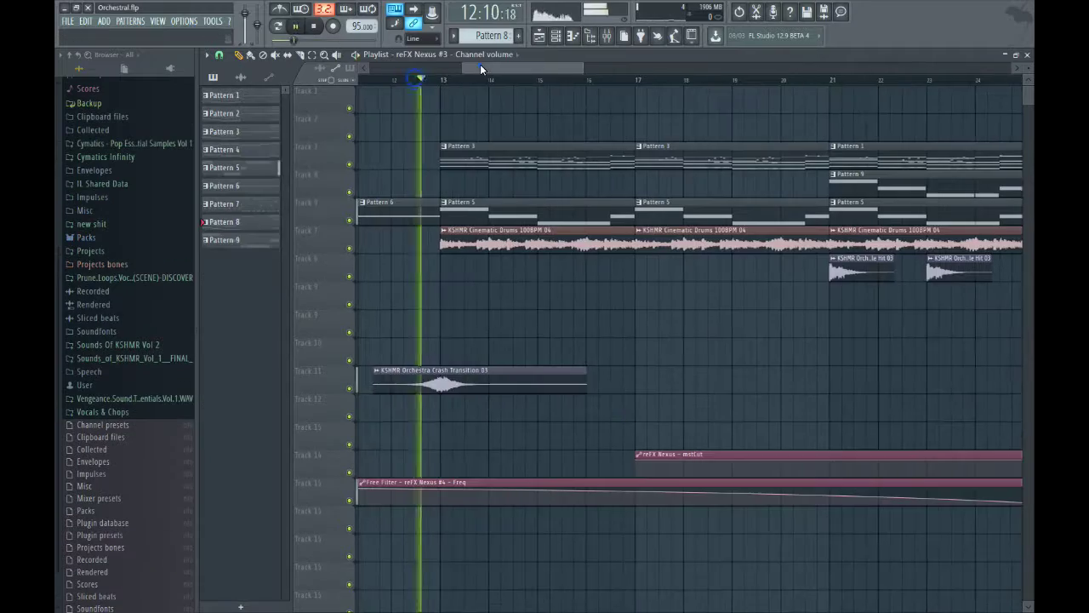
key(space)
drag(481, 66, 484, 67)
drag(586, 68, 700, 64)
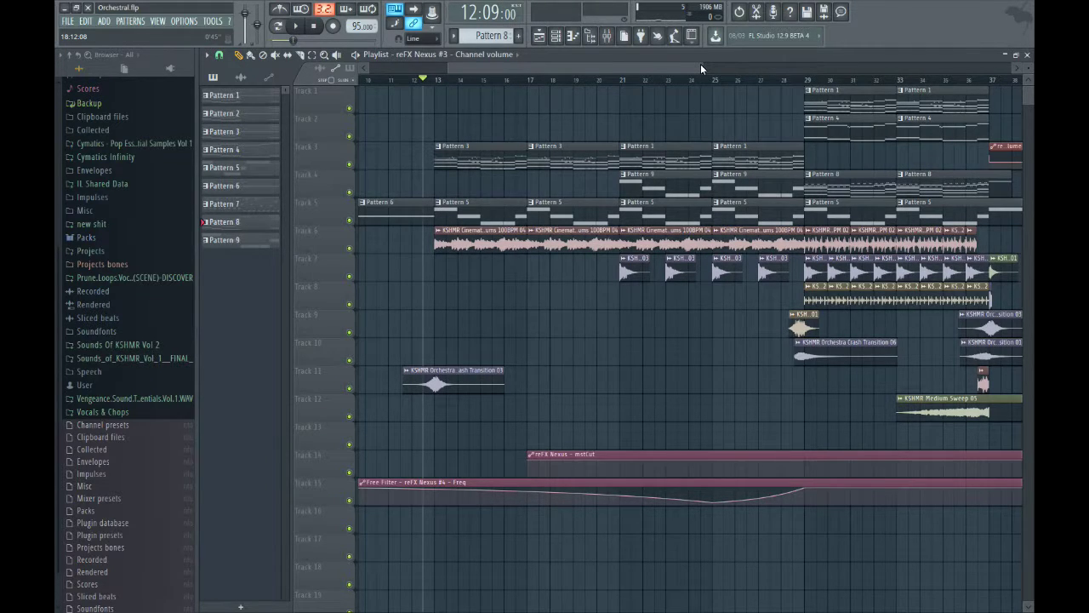
drag(701, 64, 575, 68)
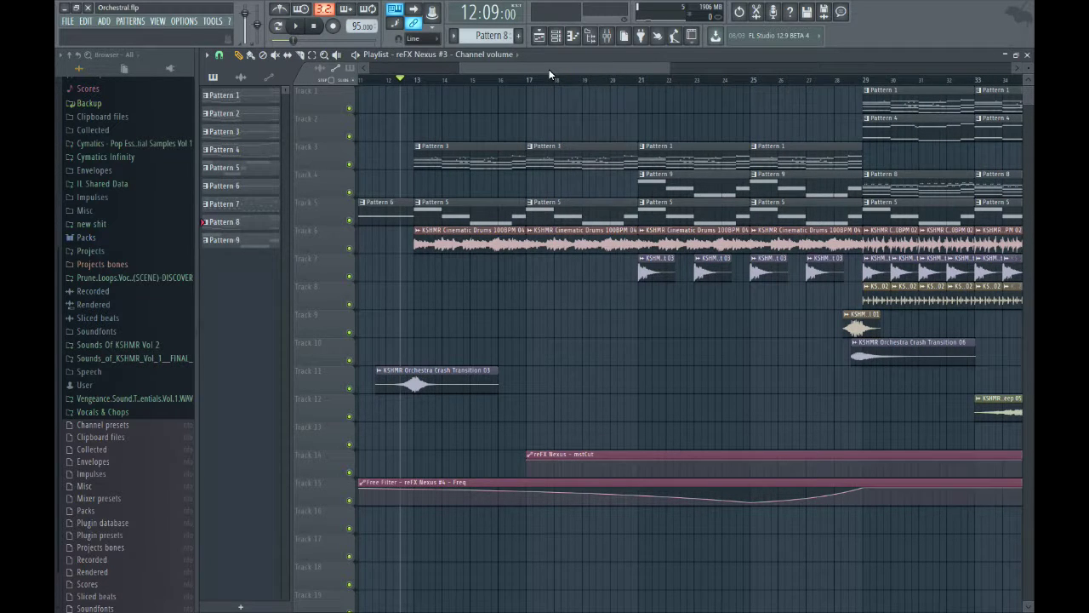
key(space)
Place the playhead at 28:09, just before the bar 29 section, and play the arrangement from there.
drag(542, 69, 720, 68)
click(656, 81)
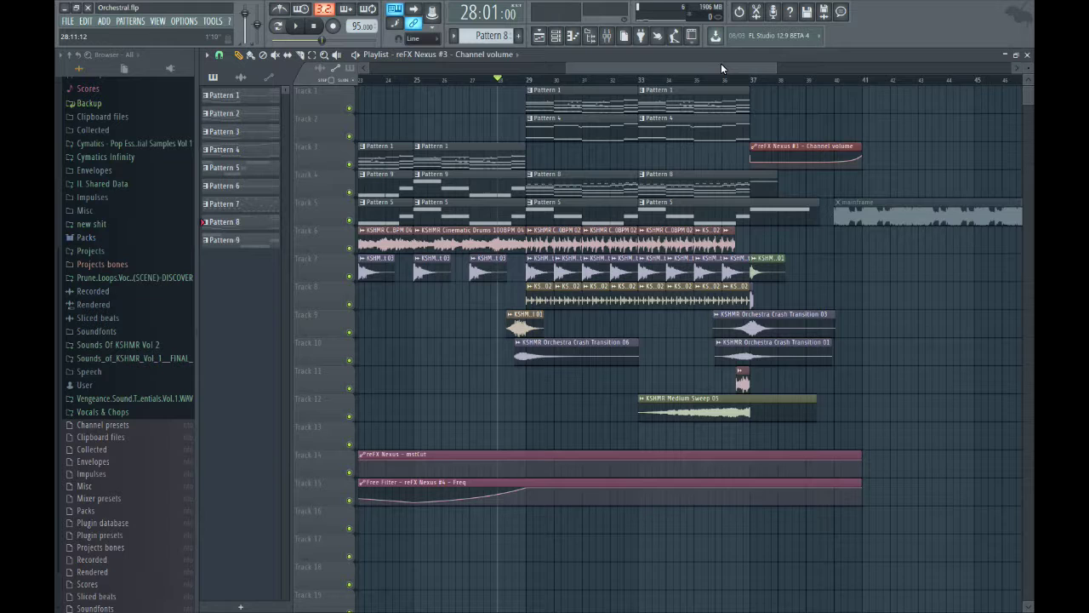
click(519, 83)
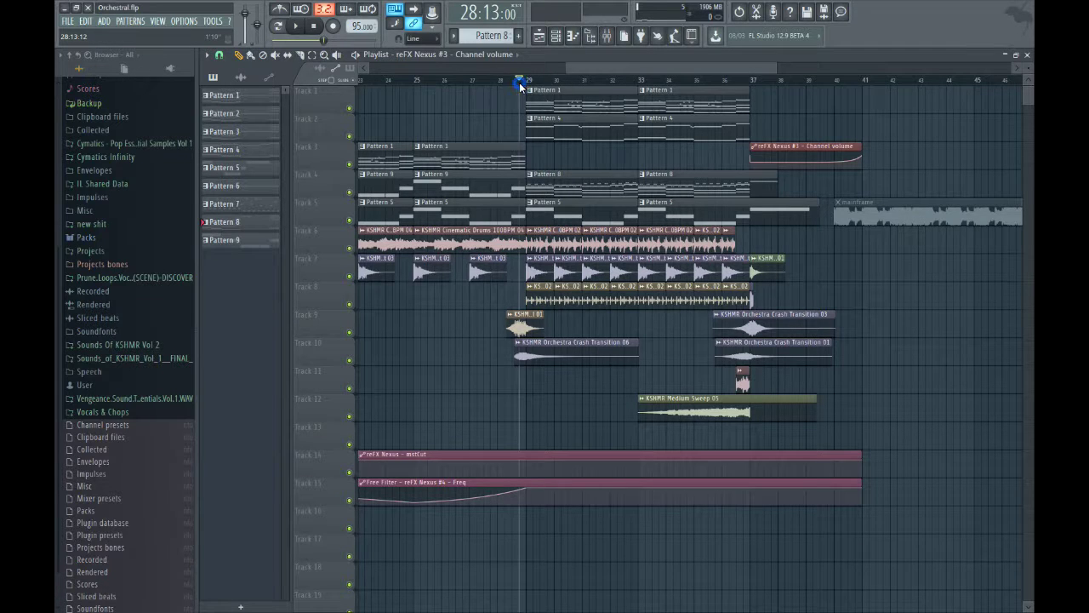
click(499, 81)
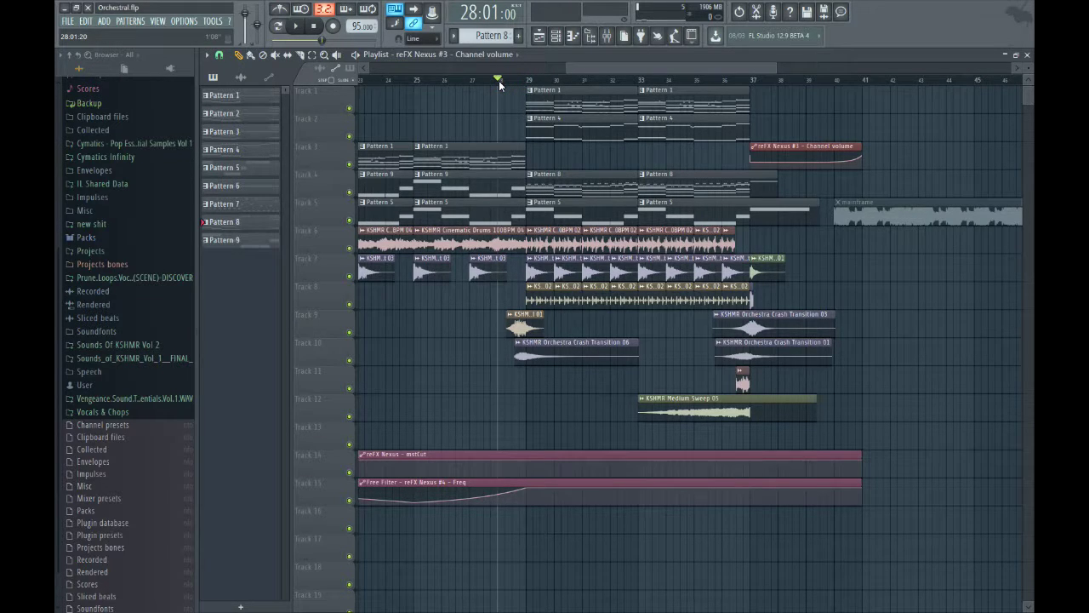
click(518, 82)
click(512, 82)
drag(601, 66, 609, 66)
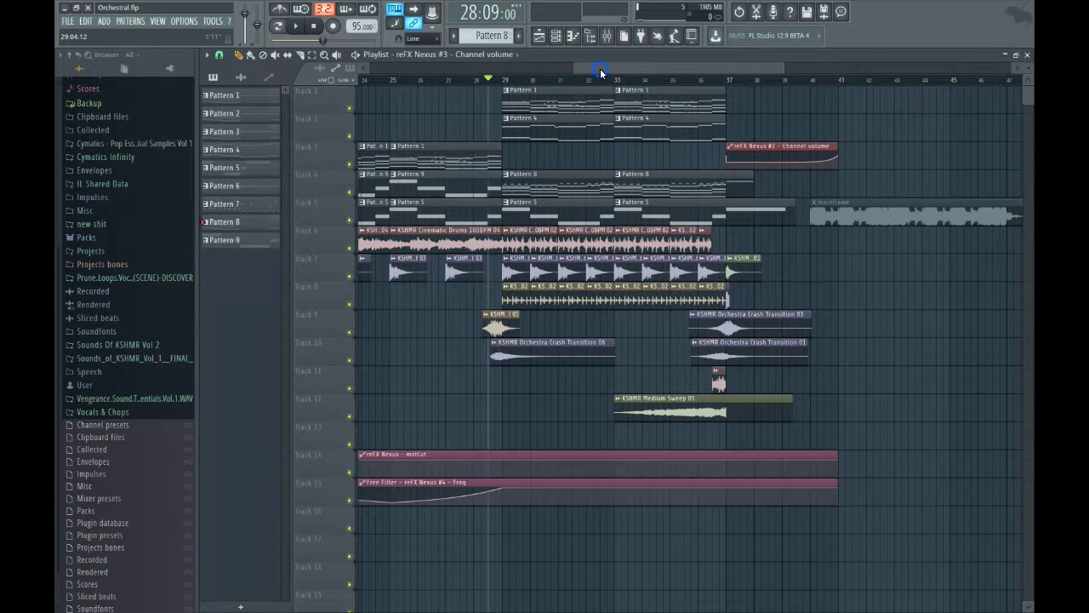
key(space)
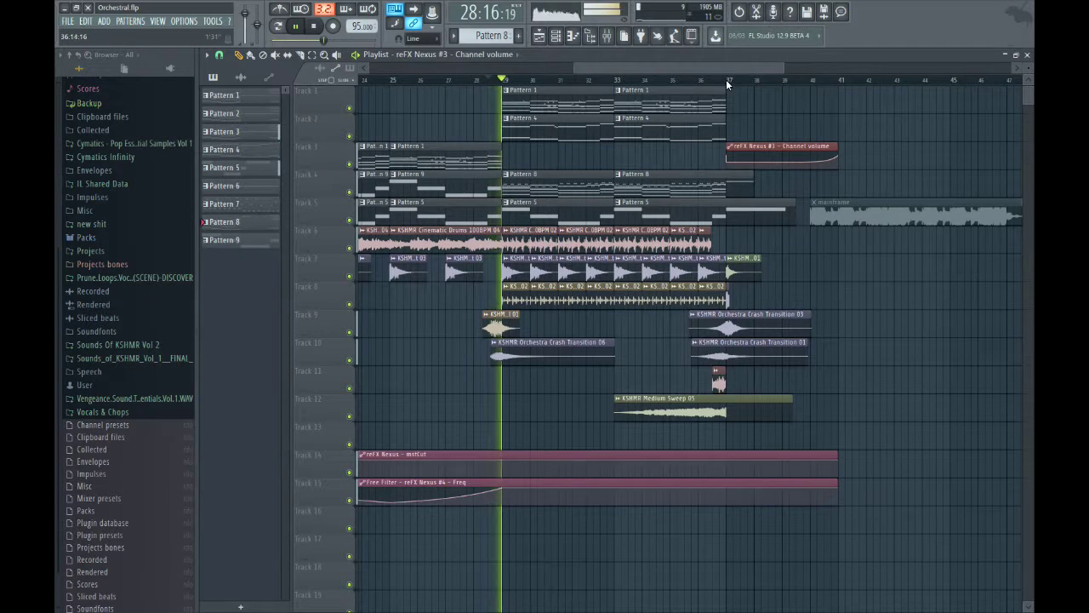
Stop playback, reposition the playhead just before bar 13, and audition the orchestral section that starts there.
drag(775, 67, 767, 67)
mouse_move(668, 68)
mouse_down()
mouse_move(519, 69)
mouse_move(583, 70)
mouse_up()
key(space)
click(537, 80)
key(space)
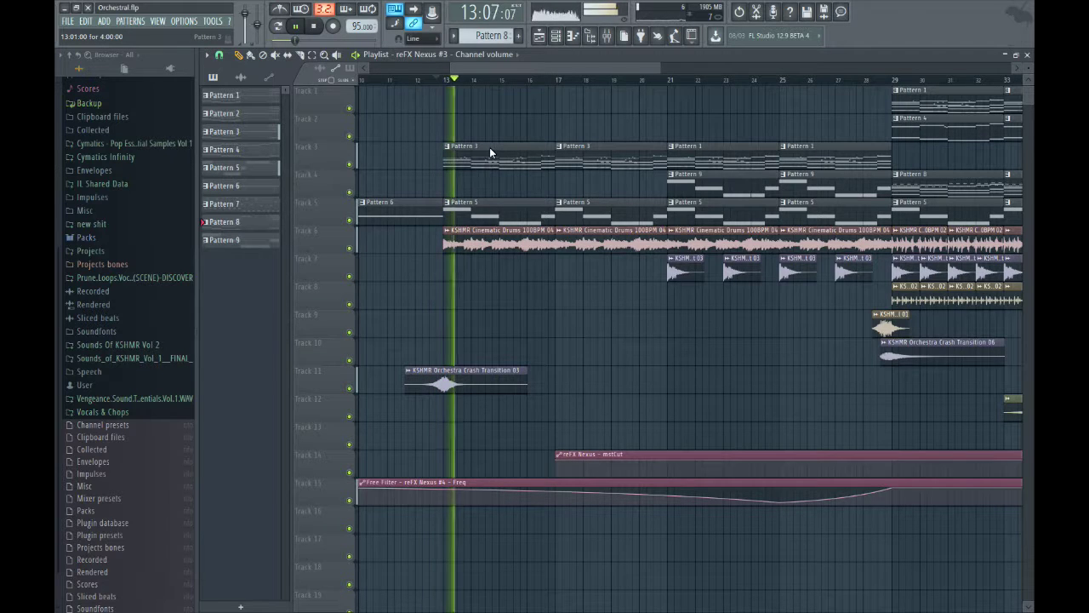
drag(526, 69, 515, 72)
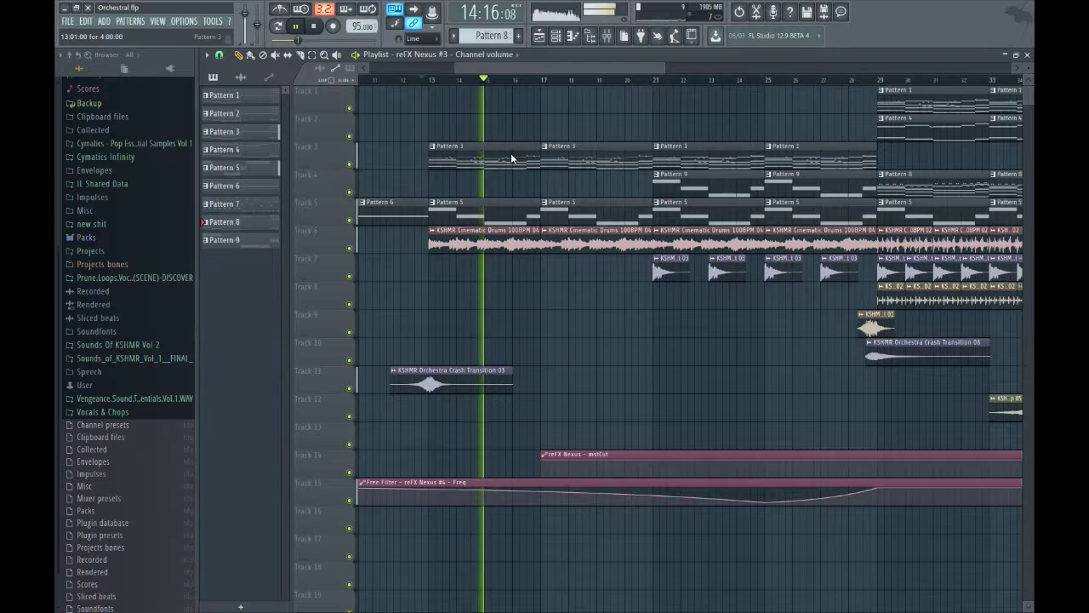
key(space)
Open Pattern 3 from its playlist clip and show the reFX Nexus notes in the piano roll.
double_click(476, 162)
key(Escape)
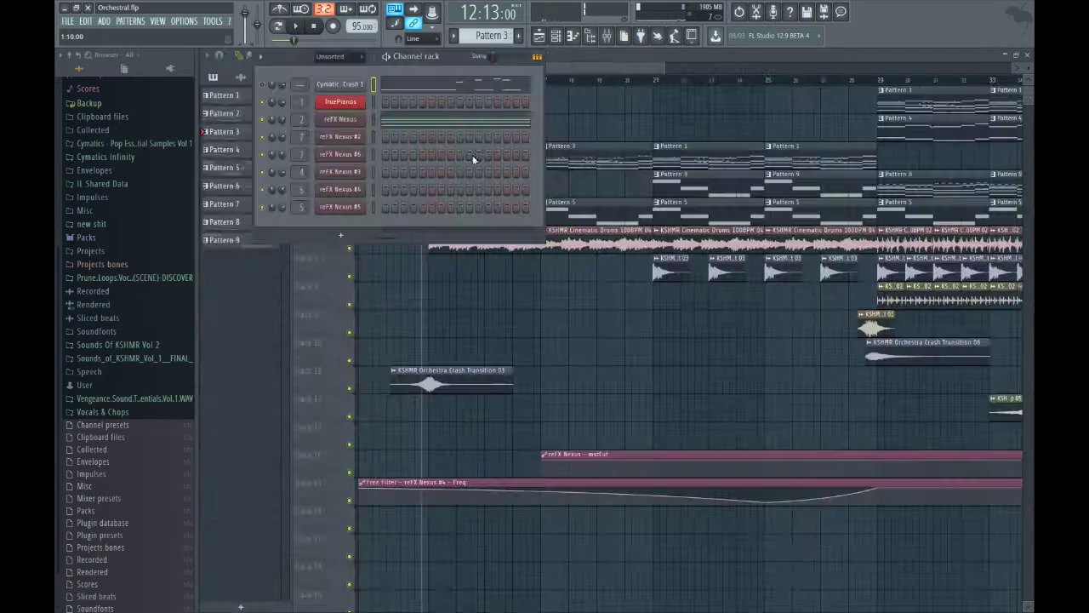
click(434, 121)
scroll(487, 125, up, 4)
Delete the topmost reFX Nexus notes across bars 1 to 4 and the stray notes in bar 8 of Pattern 3.
drag(507, 69, 776, 75)
scroll(639, 201, down, 5)
right_click(325, 148)
right_click(383, 130)
right_click(546, 130)
right_click(591, 109)
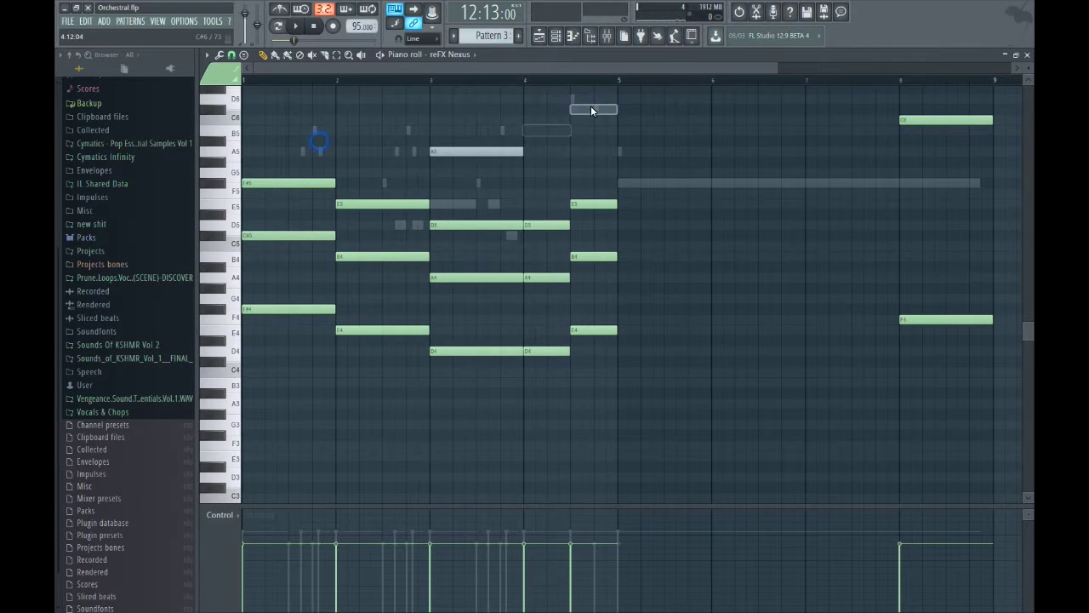
right_click(507, 151)
scroll(718, 133, up, 3)
right_click(914, 152)
right_click(919, 245)
right_click(937, 445)
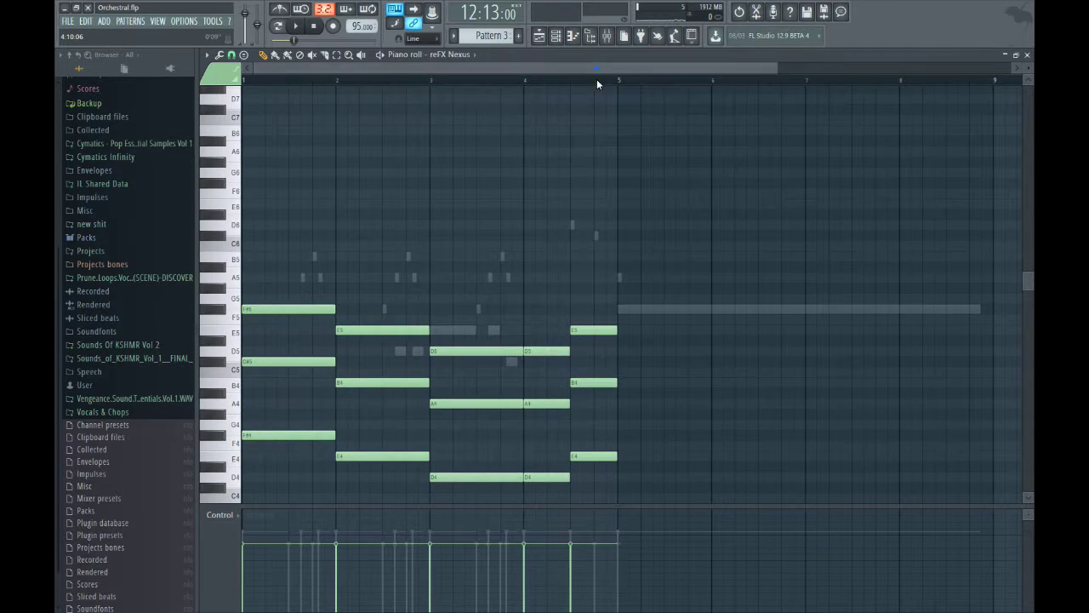
Review the remaining Pattern 3 chords, inspect the reFX Nexus instrument's preset, and close the instrument.
scroll(681, 78, down, 4)
drag(764, 70, 759, 67)
key(Escape)
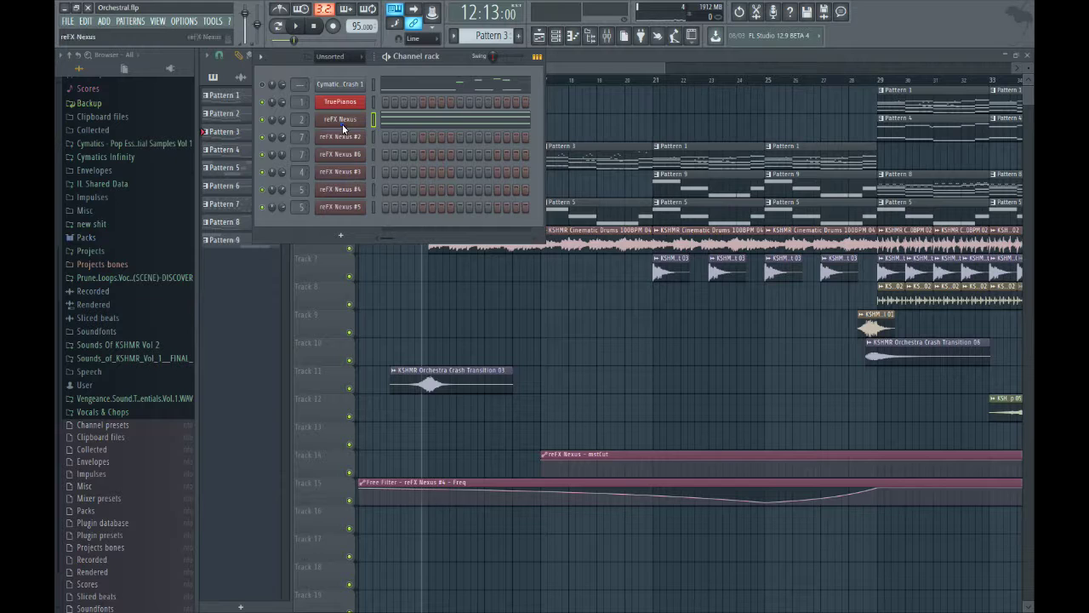
click(340, 120)
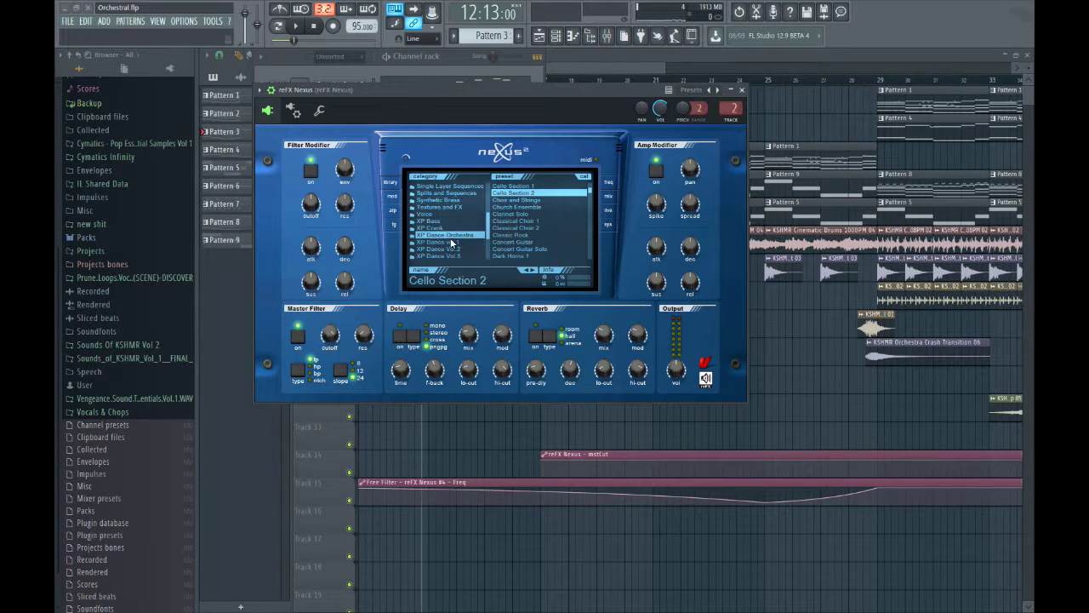
click(742, 90)
Return to the playlist and briefly play the section starting just before bar 13.
drag(664, 68, 633, 68)
key(space)
key(space)
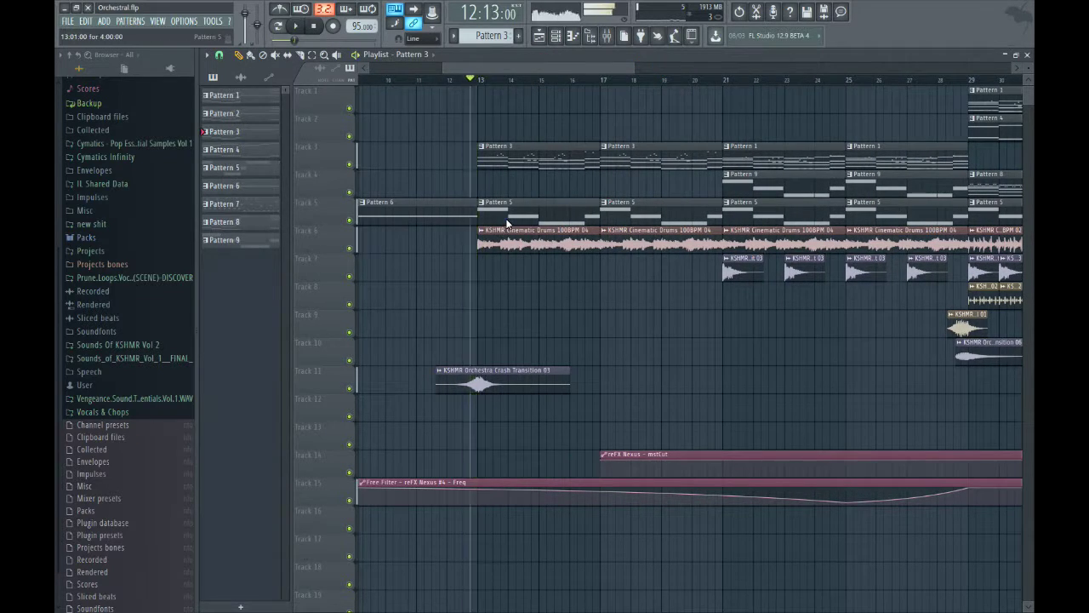
Open Pattern 5, play it in pattern mode, and inspect the reFX Nexus #3 instrument's preset.
double_click(502, 216)
key(Escape)
key(l)
key(space)
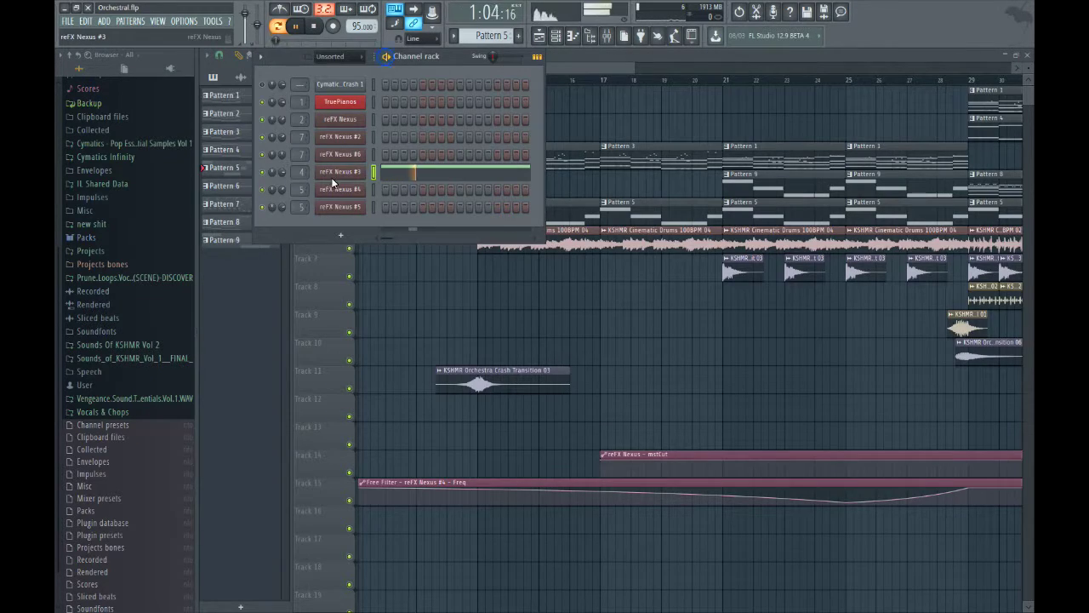
click(339, 172)
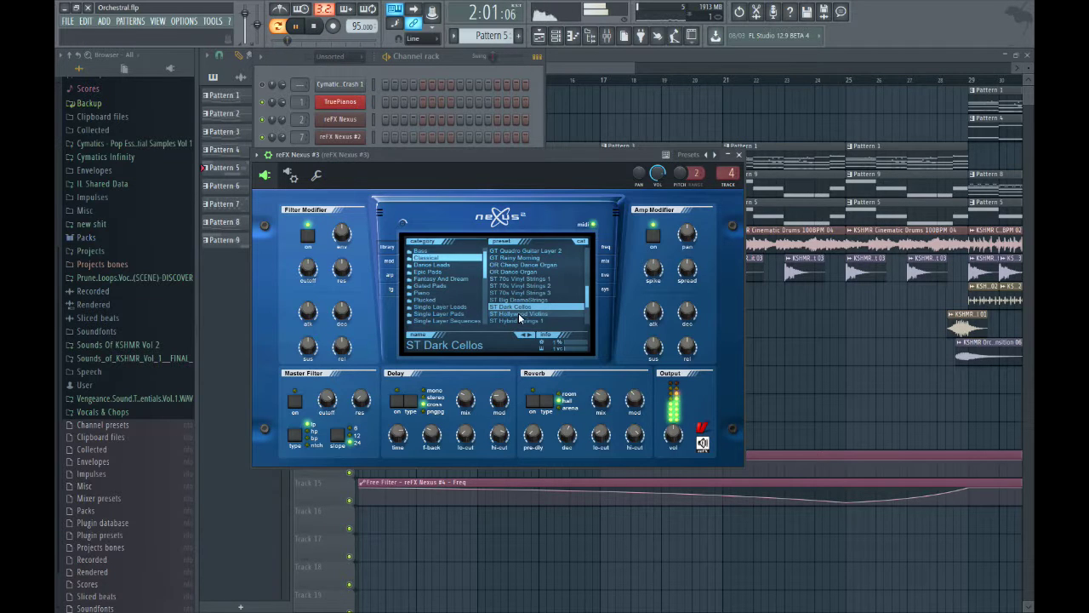
click(739, 154)
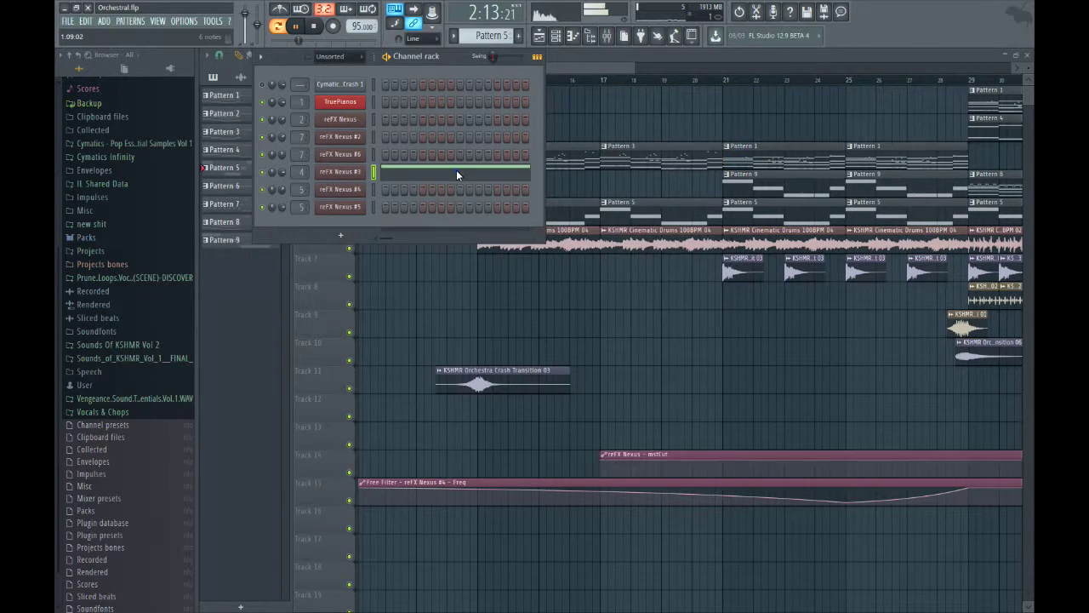
Check the reFX Nexus #3 notes of Pattern 5 in the piano roll and return to the playlist.
click(456, 172)
scroll(357, 375, down, 3)
key(Escape)
key(F6)
Play the song from just before bar 13 and solo Track 6 with the KSHMR Cinematic Drums 100BPM 04 clips.
click(470, 79)
drag(513, 69, 534, 72)
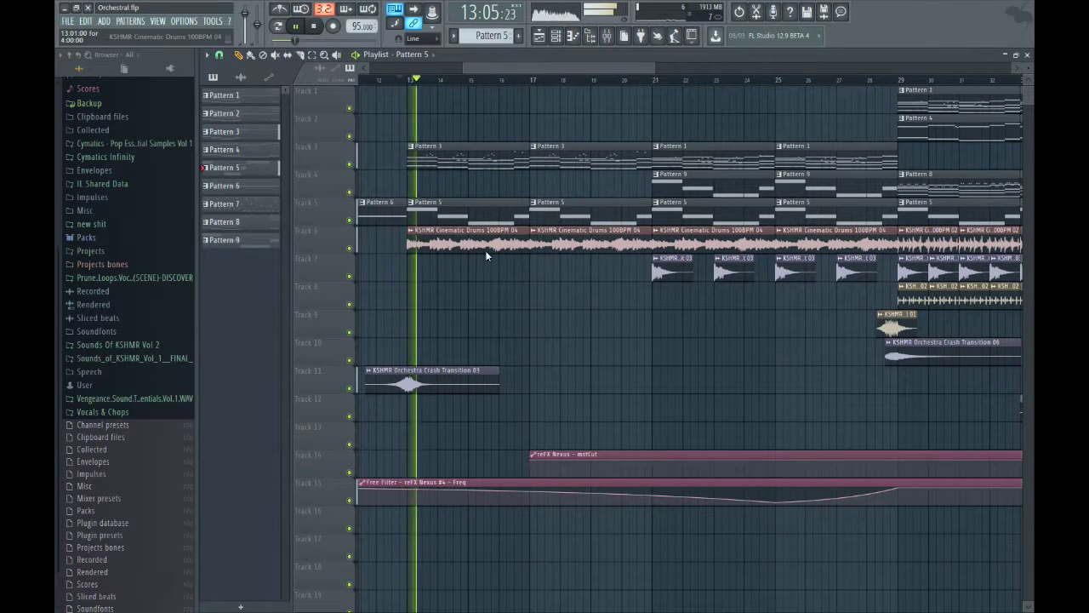
right_click(350, 250)
key(space)
key(space)
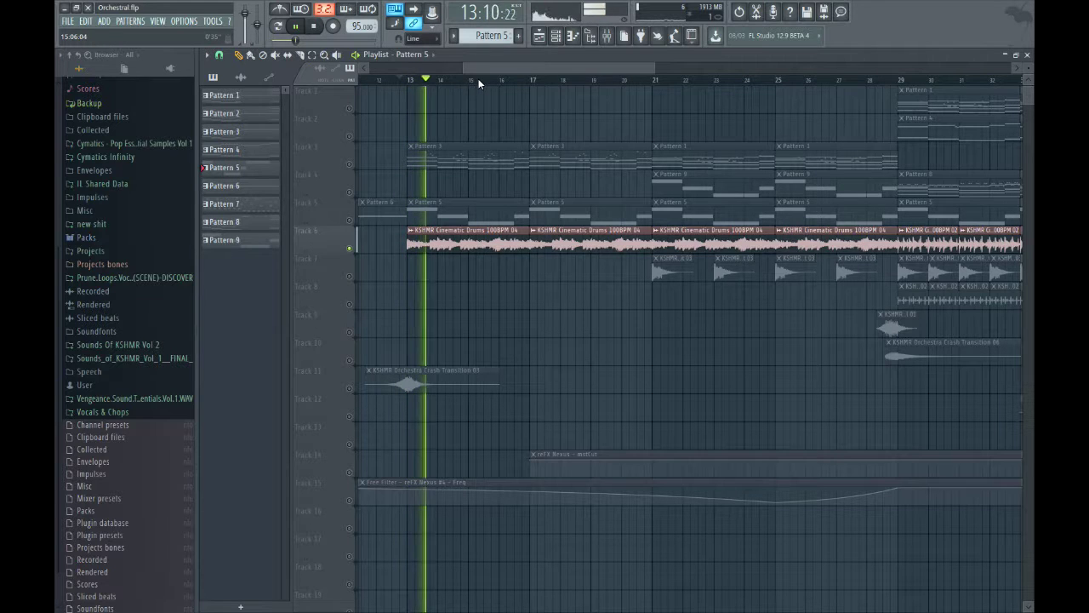
Unsolo Track 6 and play the full arrangement from just before bar 21.
key(space)
right_click(353, 246)
key(space)
click(526, 78)
click(555, 78)
drag(534, 69, 595, 71)
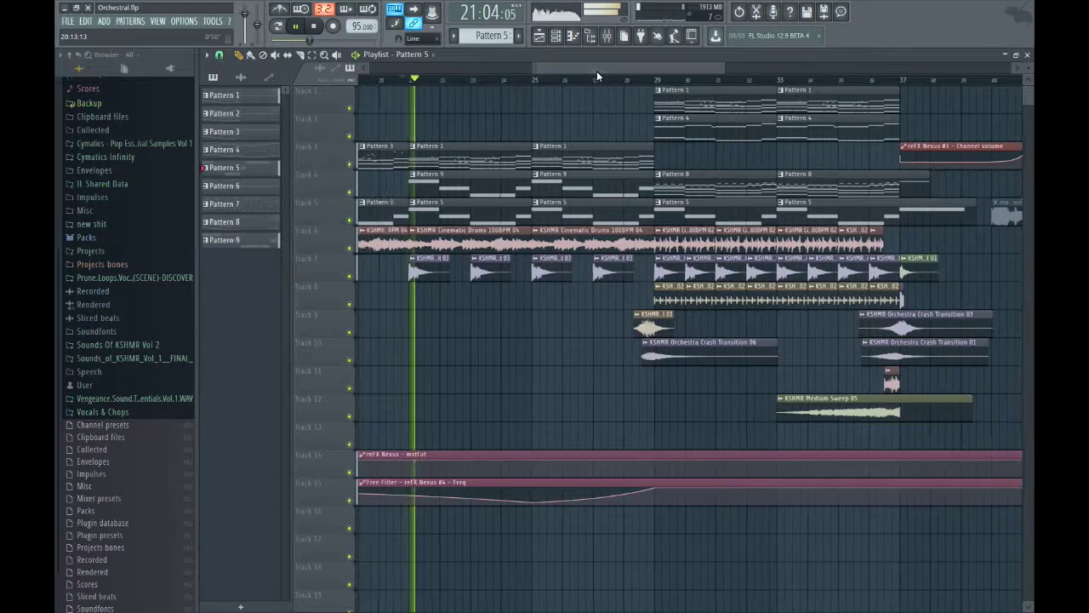
drag(721, 70, 683, 71)
key(space)
Open the Pattern 1 clip, check its 16-inch Choke Crash notes, and play the pattern in pattern mode.
double_click(481, 162)
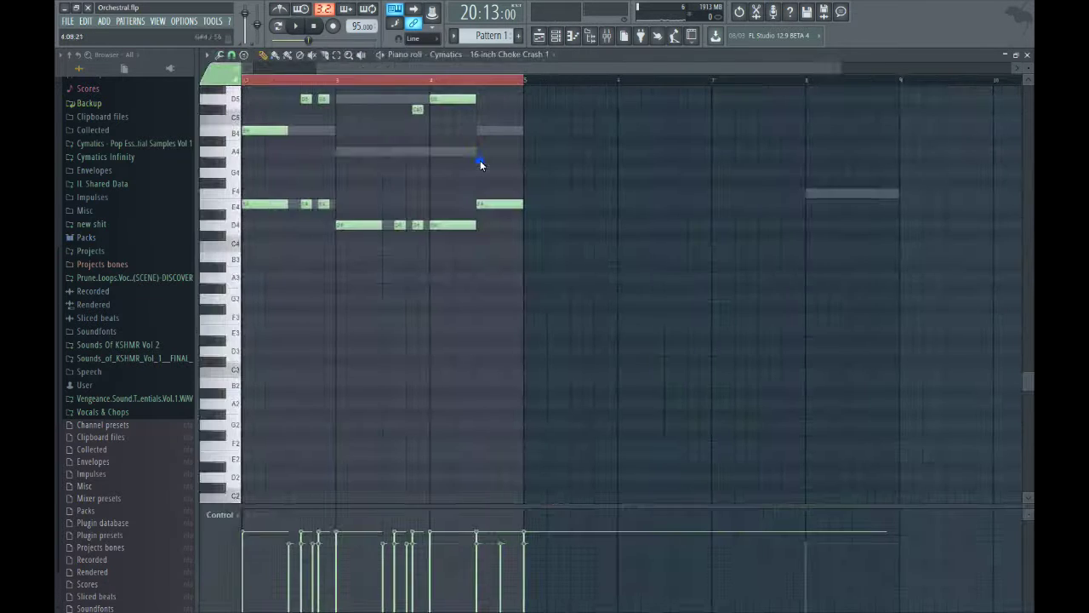
key(Escape)
key(space)
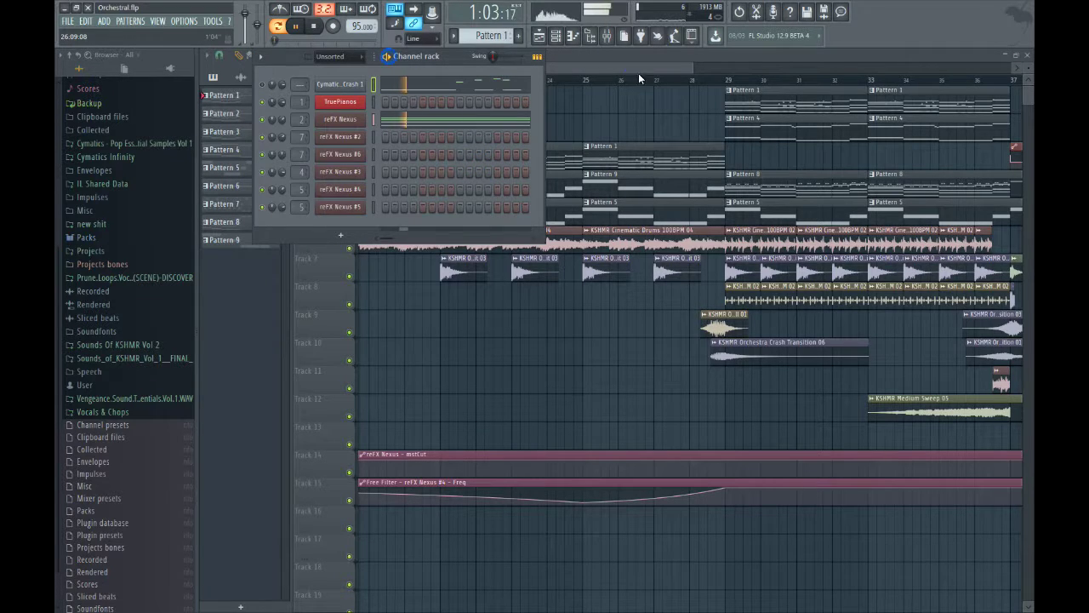
click(638, 73)
Open Pattern 1's reFX Nexus notes in the piano roll.
double_click(521, 167)
key(Escape)
click(420, 138)
scroll(460, 201, up, 5)
key(space)
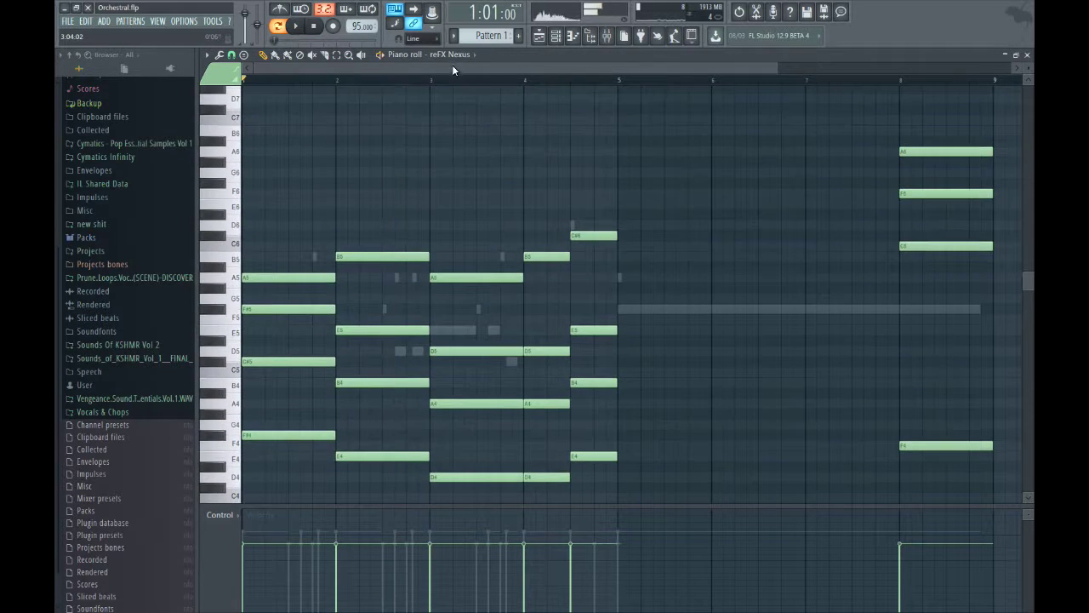
Delete the stray chord at bar 8 from Pattern 1's reFX Nexus notes.
scroll(527, 76, up, 3)
mouse_move(913, 163)
mouse_down()
mouse_move(965, 483)
mouse_move(951, 412)
mouse_up()
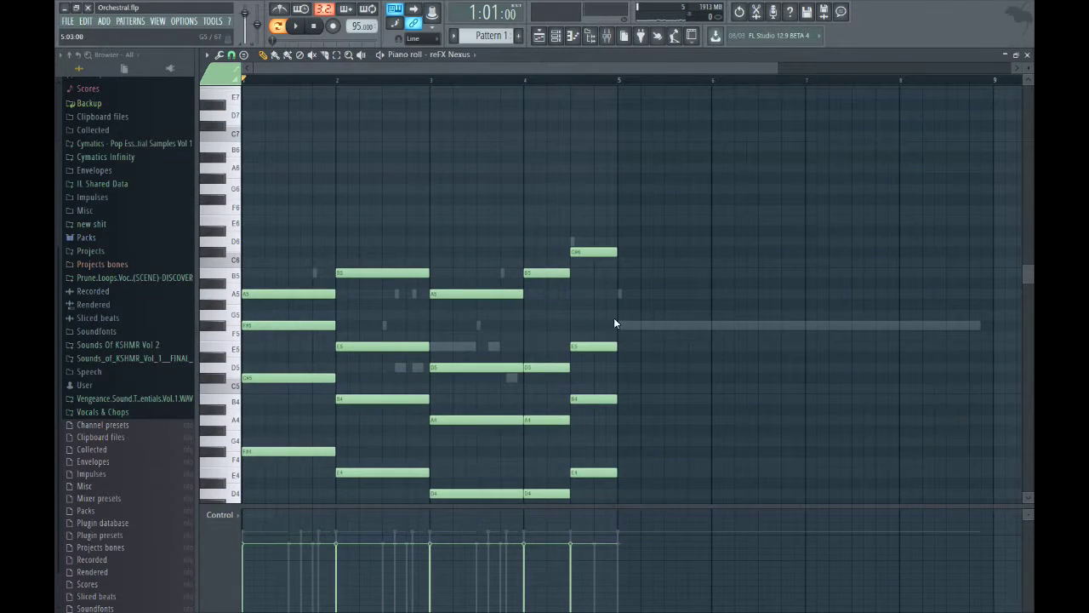
scroll(587, 307, down, 3)
click(443, 222)
right_click(447, 221)
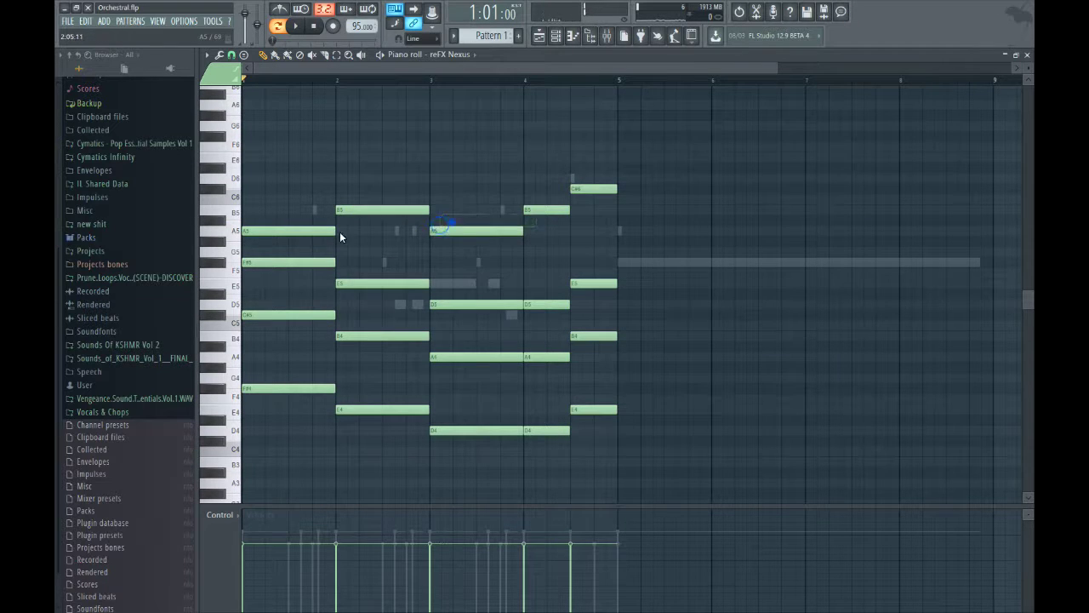
Mute the lower chord notes of Pattern 1's reFX Nexus part and play the remaining top notes.
click(312, 55)
click(322, 315)
mouse_move(325, 334)
mouse_down()
mouse_move(323, 375)
mouse_move(388, 456)
mouse_move(502, 410)
mouse_move(583, 298)
mouse_move(555, 481)
mouse_move(606, 316)
mouse_move(572, 407)
mouse_move(605, 409)
mouse_up()
key(space)
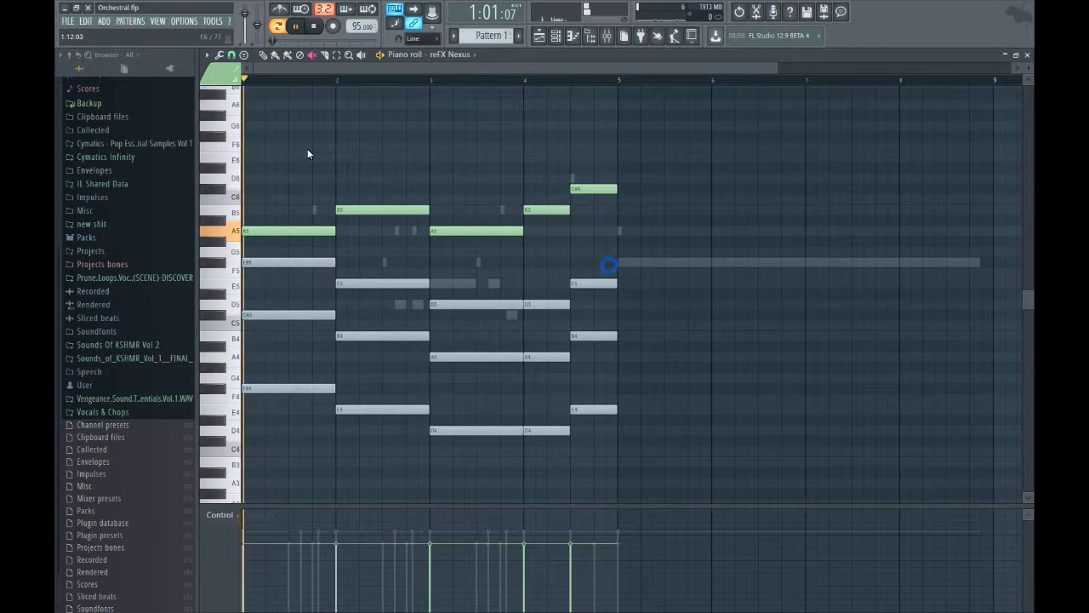
Audition the top notes at bars 2, 3 and 4, unmute the lower notes, and leave the piano roll.
click(337, 79)
click(428, 80)
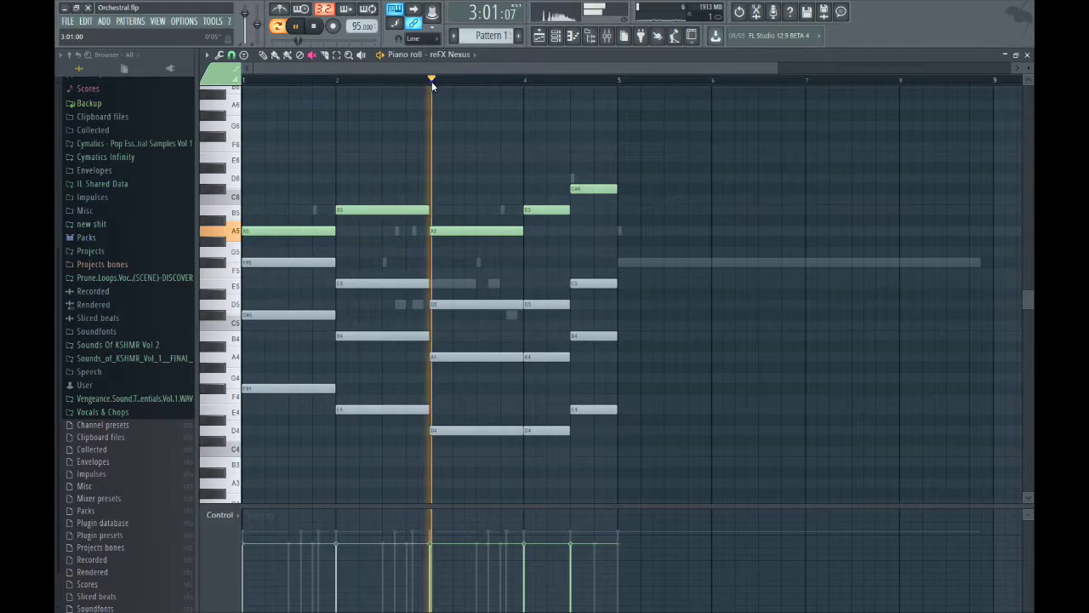
click(522, 82)
click(572, 81)
key(space)
mouse_move(321, 266)
mouse_down()
mouse_move(390, 384)
mouse_move(482, 430)
mouse_move(600, 275)
mouse_move(593, 413)
mouse_up()
key(Escape)
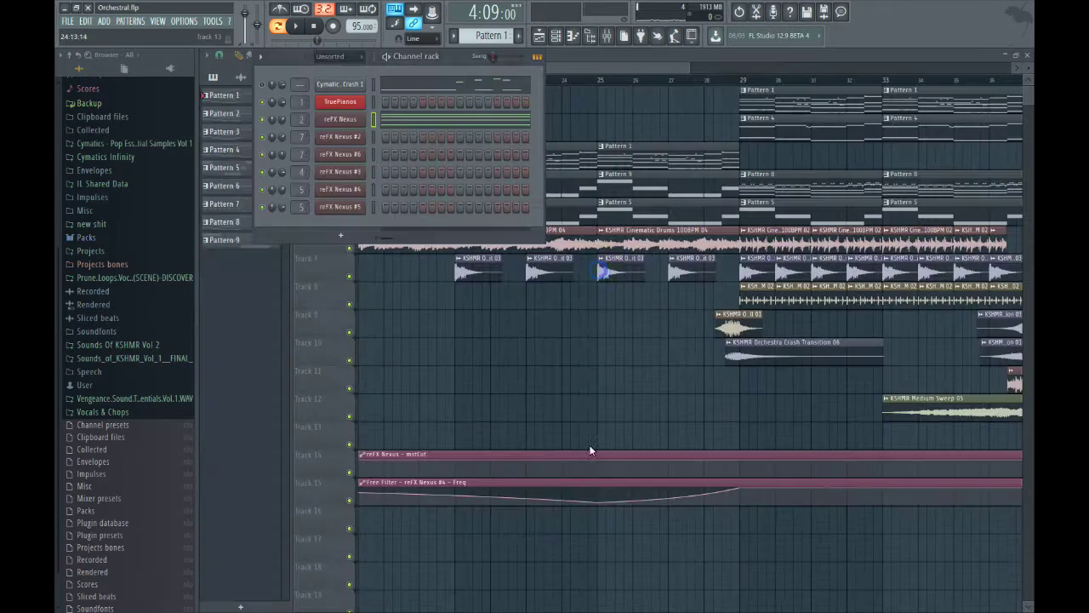
Open Pattern 9, play it in pattern mode, and inspect the reFX Nexus #4 instrument.
drag(579, 68, 582, 66)
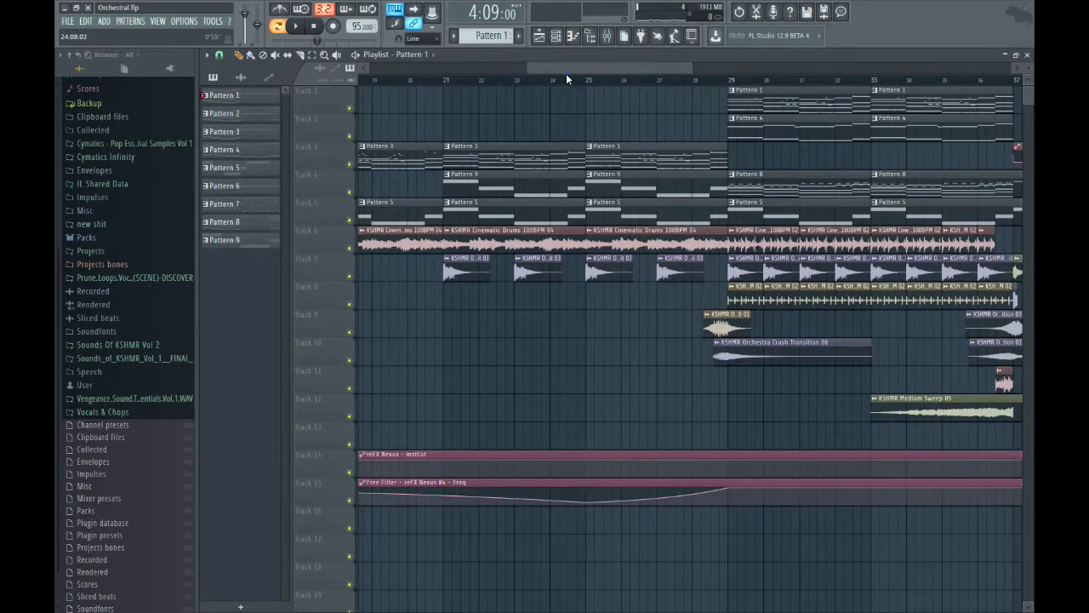
double_click(520, 174)
key(Escape)
key(space)
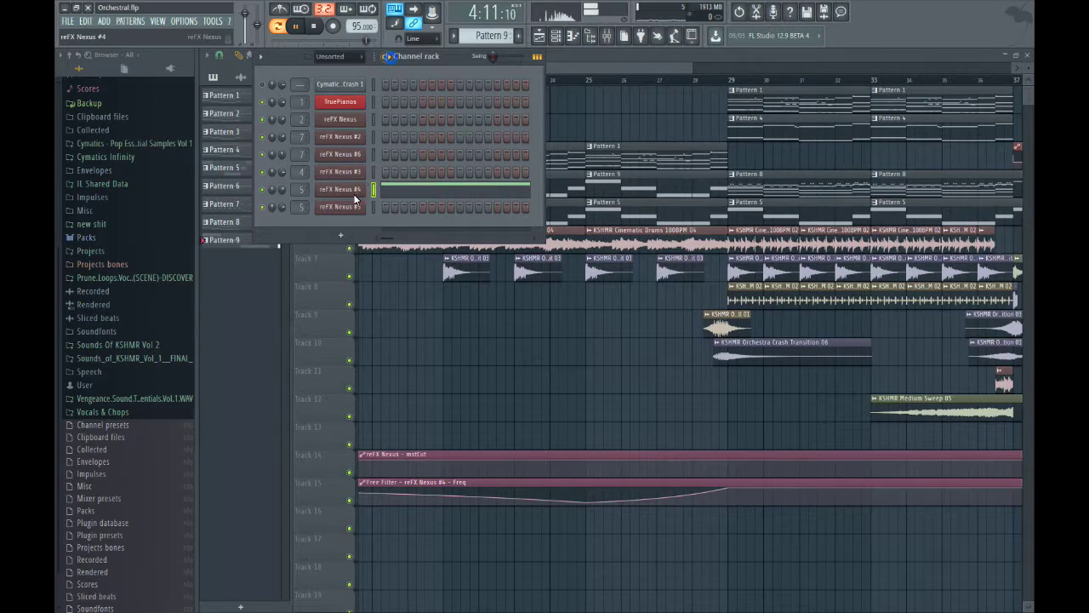
click(355, 195)
key(Escape)
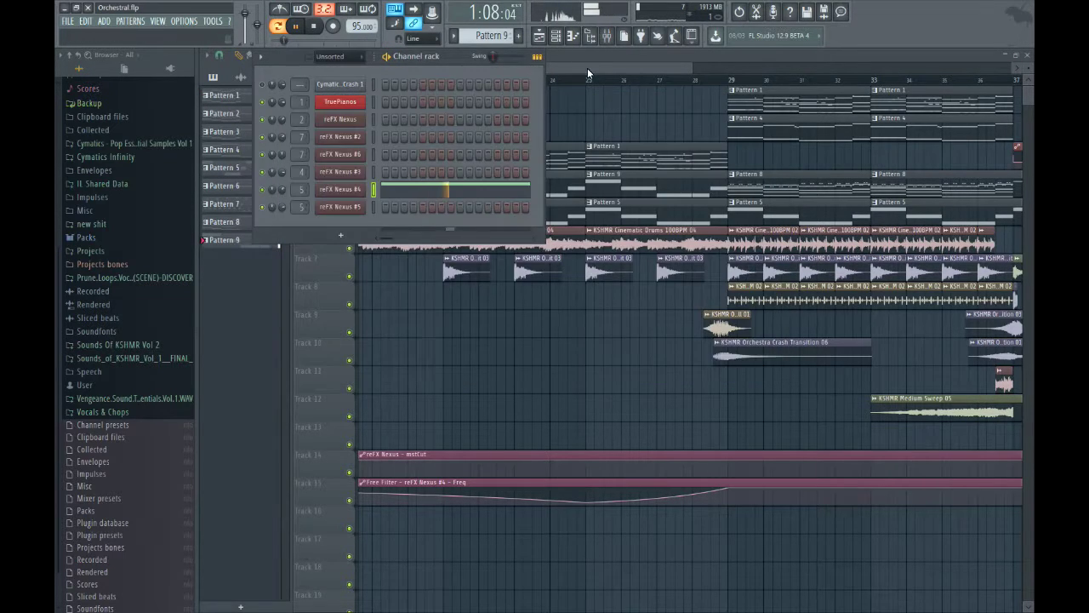
Return to the playlist and play the song through the section leading up to bar 29.
key(F6)
click(570, 77)
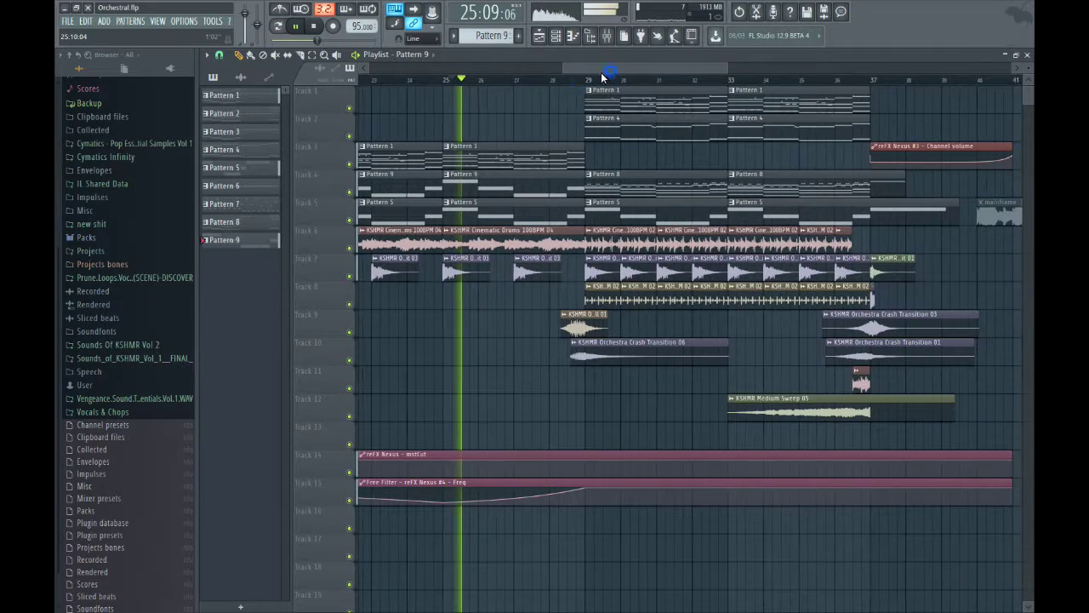
click(568, 77)
drag(583, 71, 687, 61)
key(space)
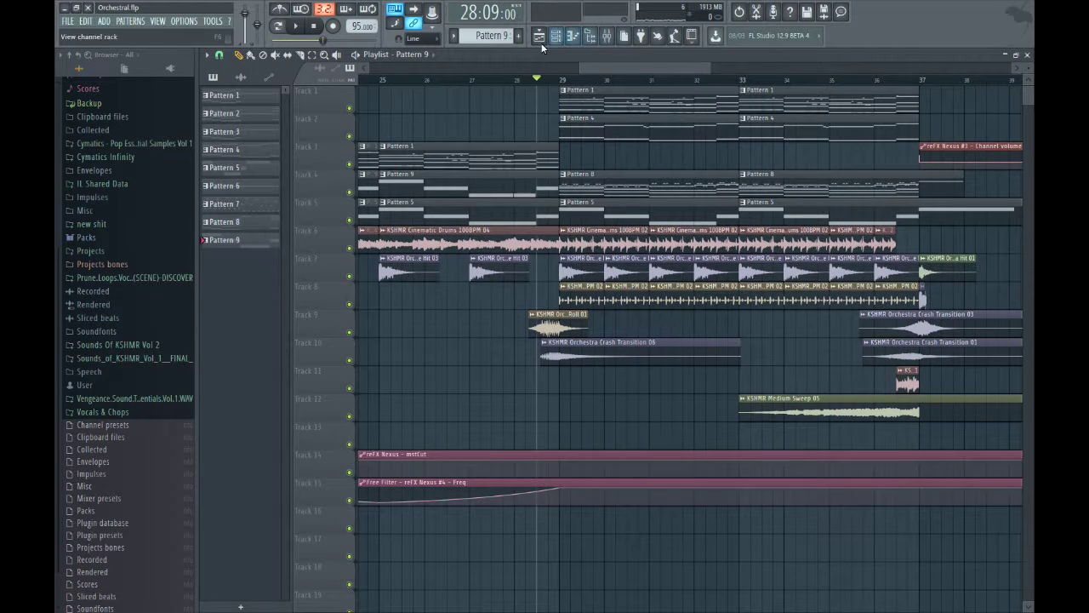
Inspect the KSHMR Orchestra Tom Roll 01 and KSHMR Orchestra Crash Transition 06 samples.
double_click(542, 330)
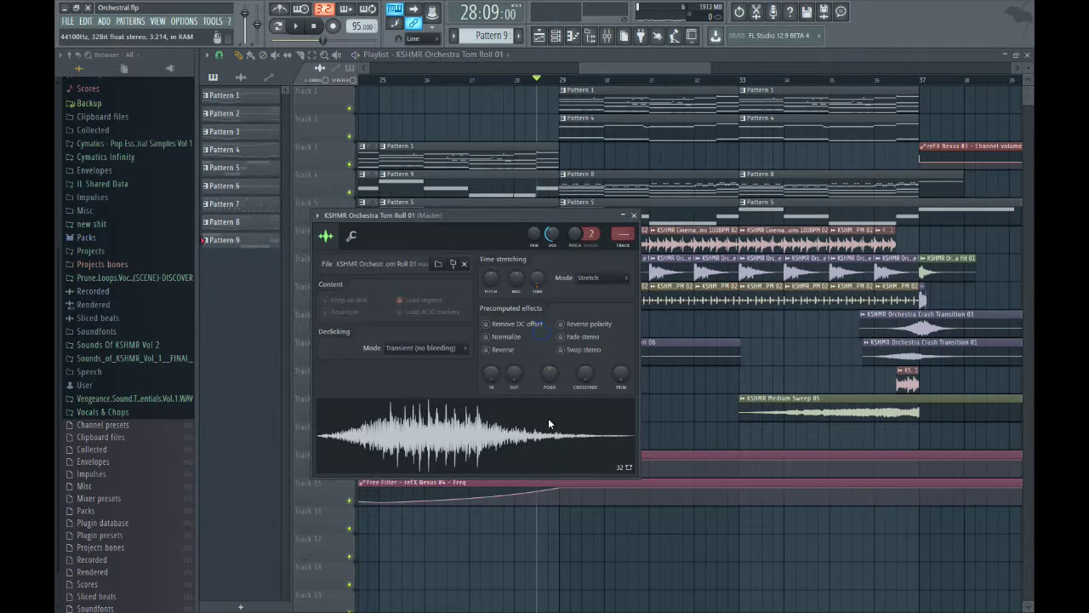
click(634, 215)
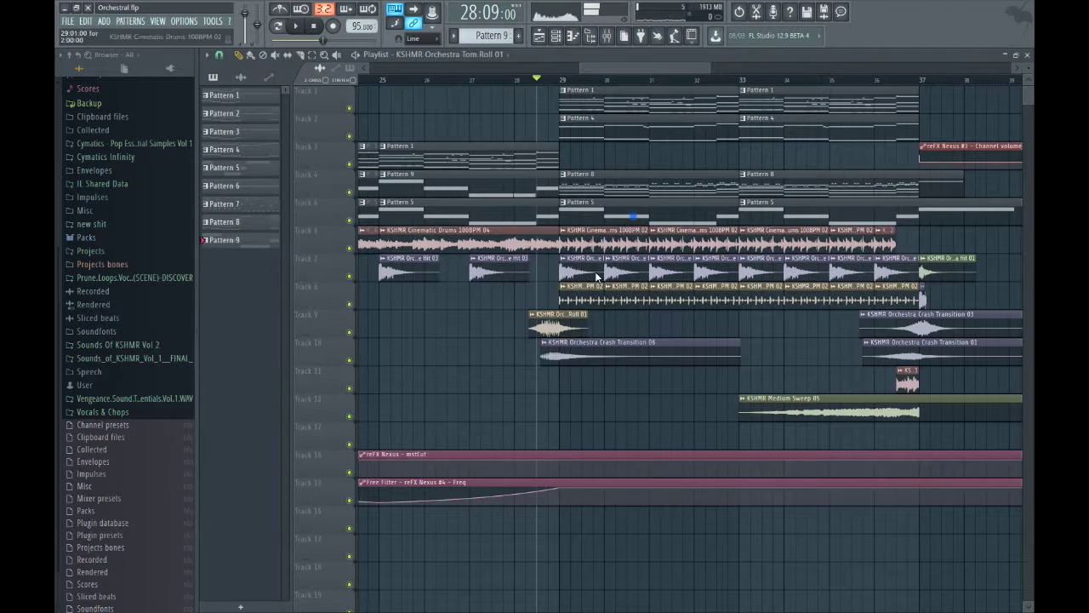
double_click(559, 357)
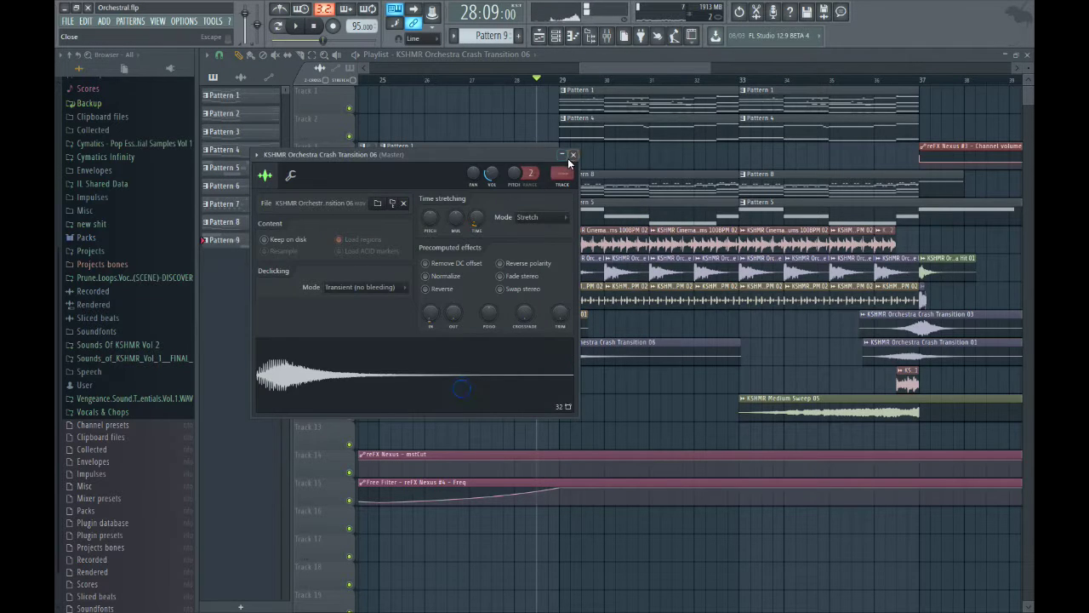
click(572, 156)
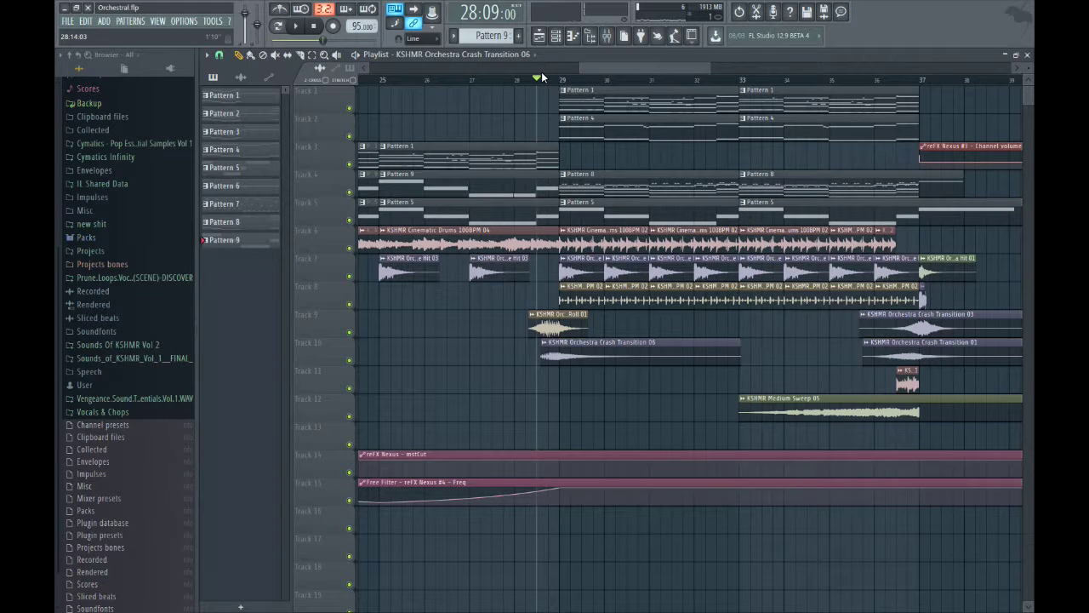
Play the song from just before bar 29 through the start of the next section.
drag(590, 72, 627, 65)
drag(711, 70, 643, 71)
key(space)
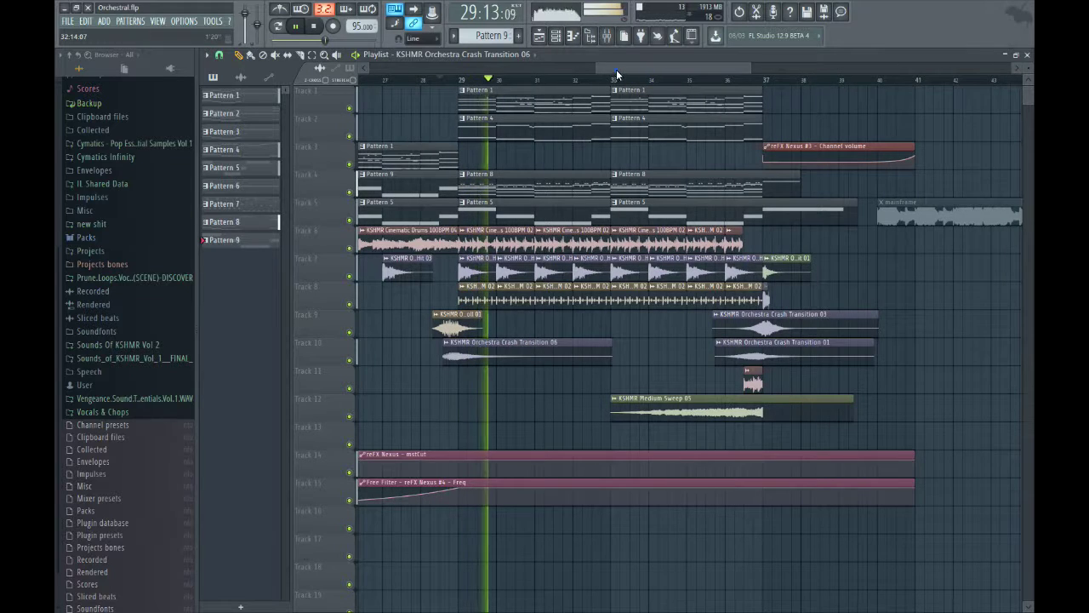
scroll(512, 287, left, 1)
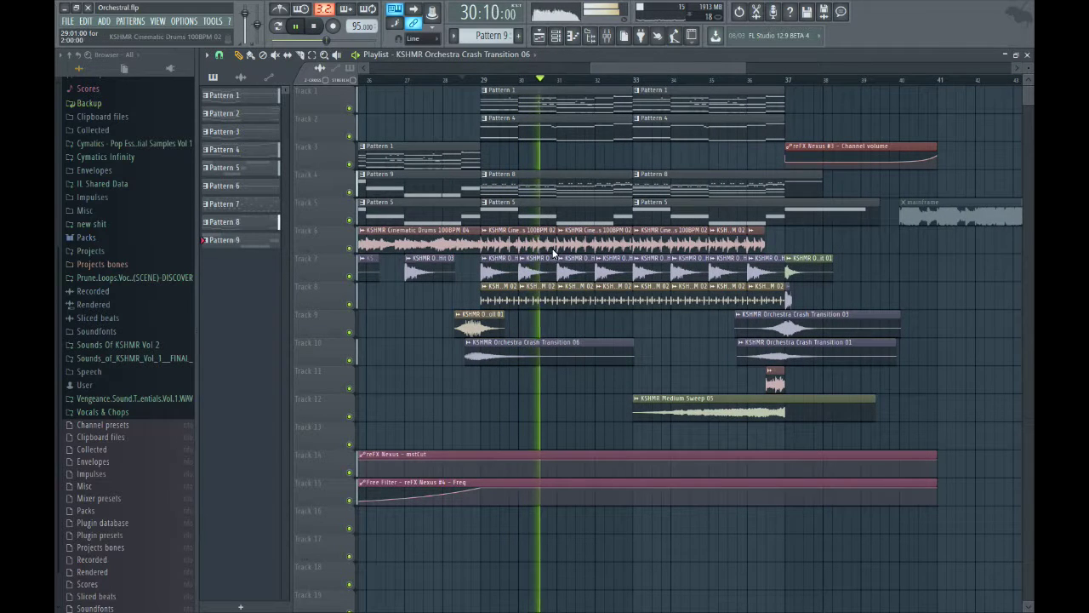
Solo Track 6 with the cinematic drum clips and play it from bar 29.
key(space)
right_click(348, 249)
click(481, 79)
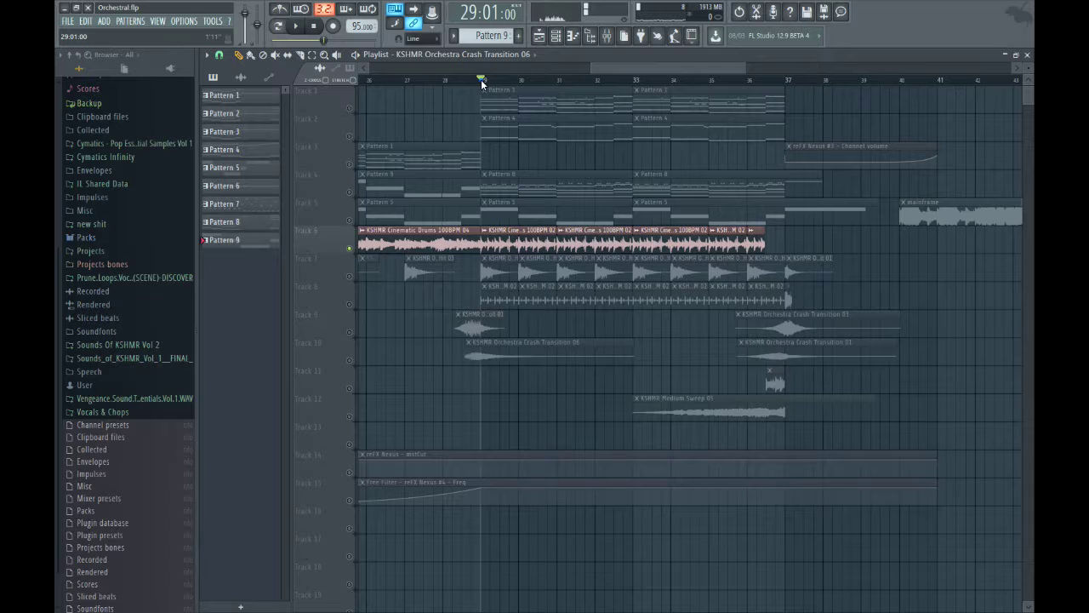
key(space)
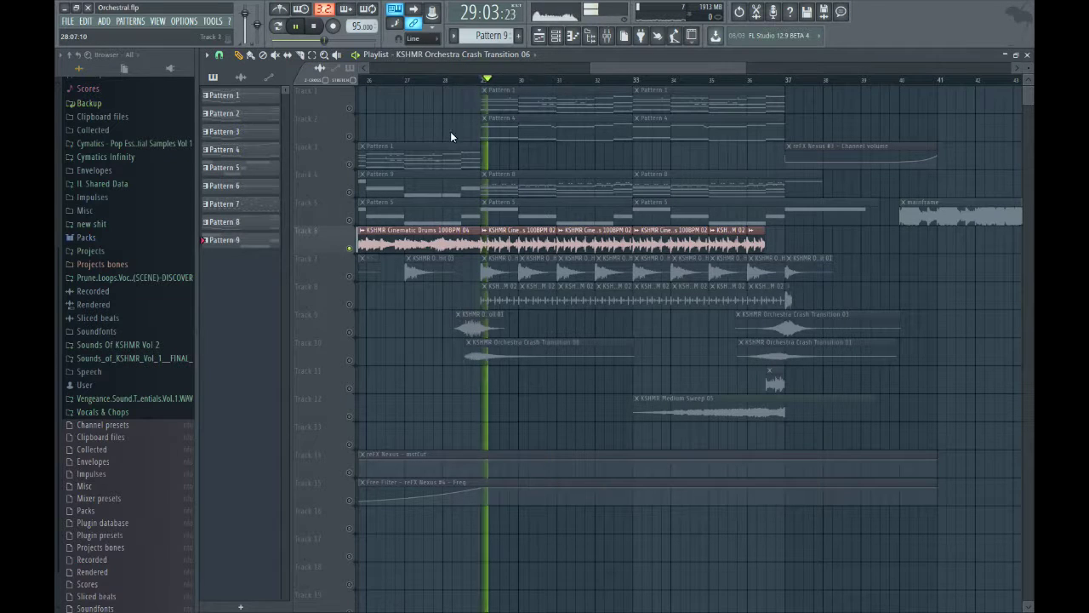
Add Tracks 7 and 8 to the soloed drums during playback, then stop and re-enable all tracks.
click(350, 275)
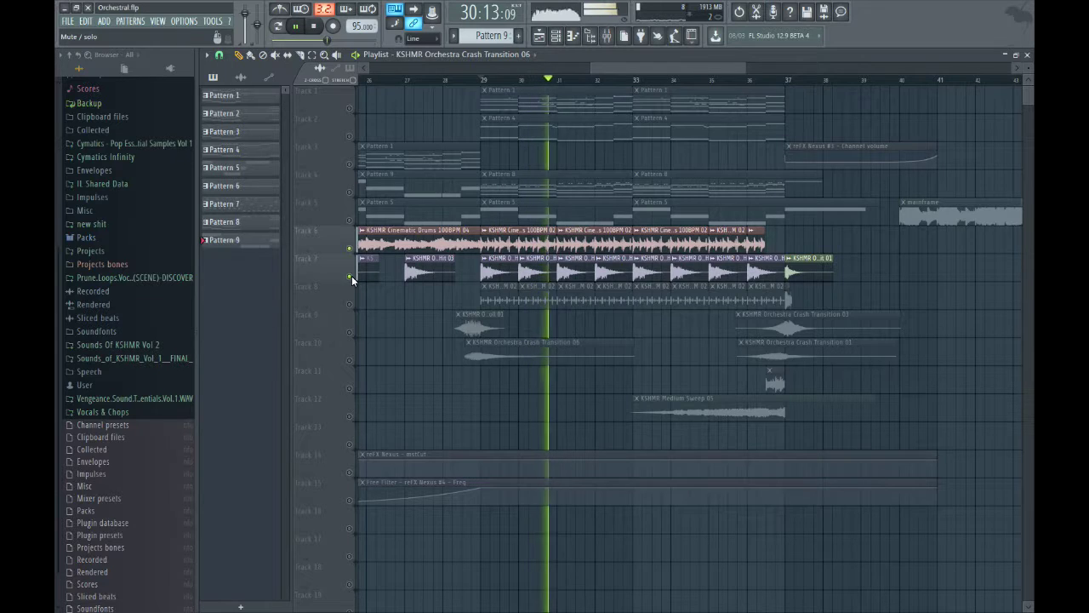
click(349, 302)
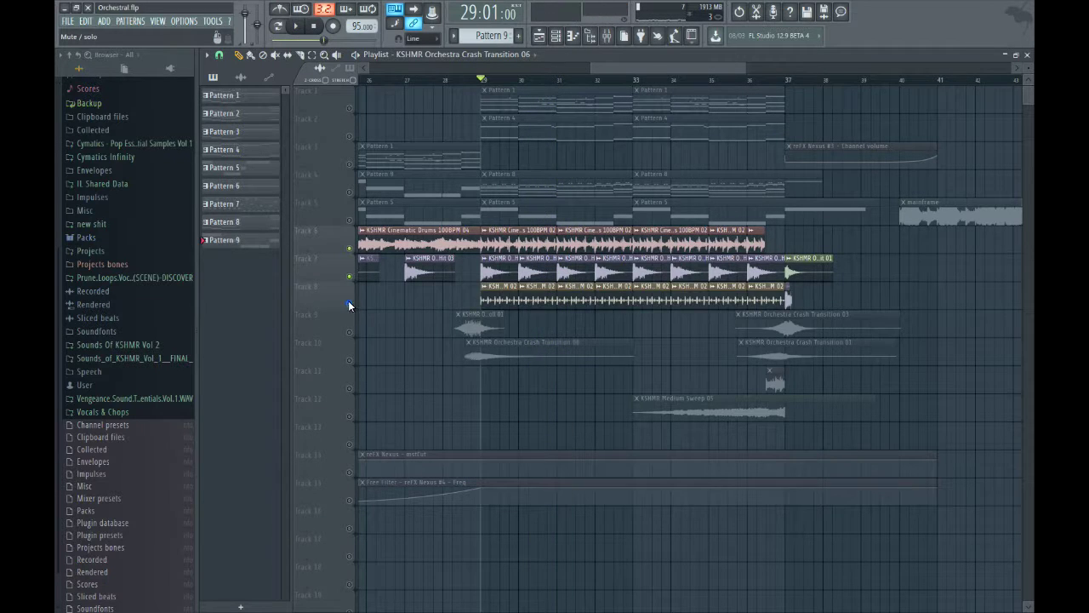
right_click(350, 278)
key(space)
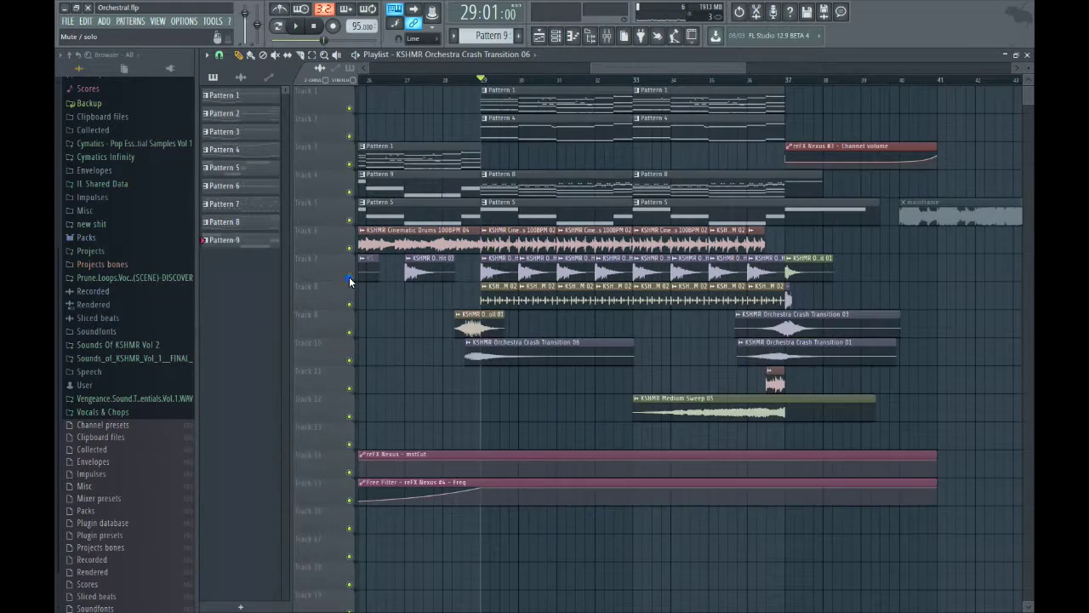
Open Pattern 8 from Track 4 and play its reFX Nexus #5 notes in the piano roll.
right_click(348, 191)
right_click(350, 192)
double_click(520, 186)
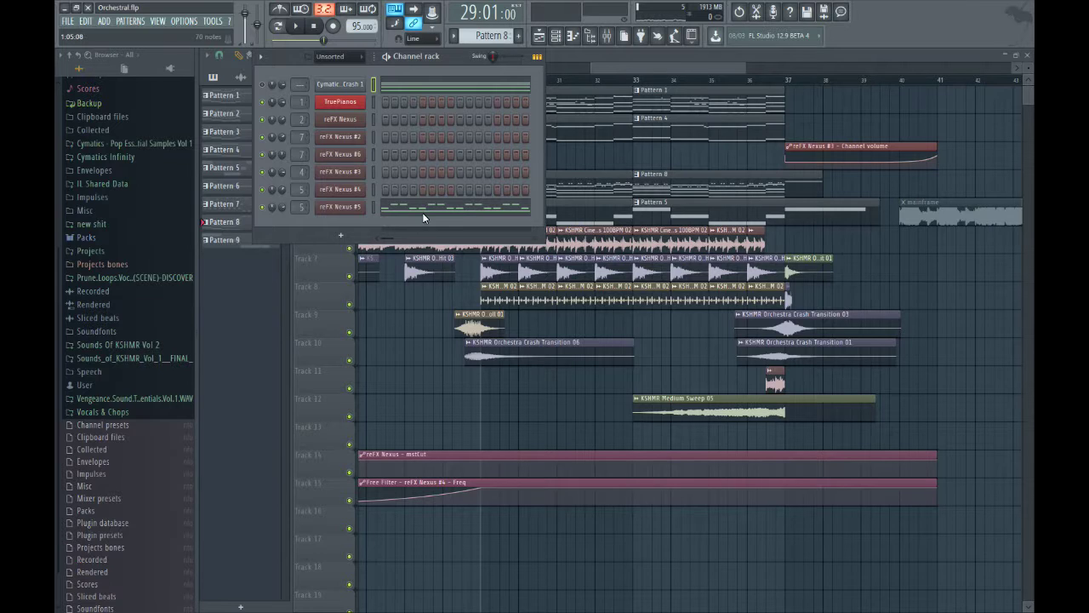
click(421, 205)
key(Escape)
click(427, 209)
key(space)
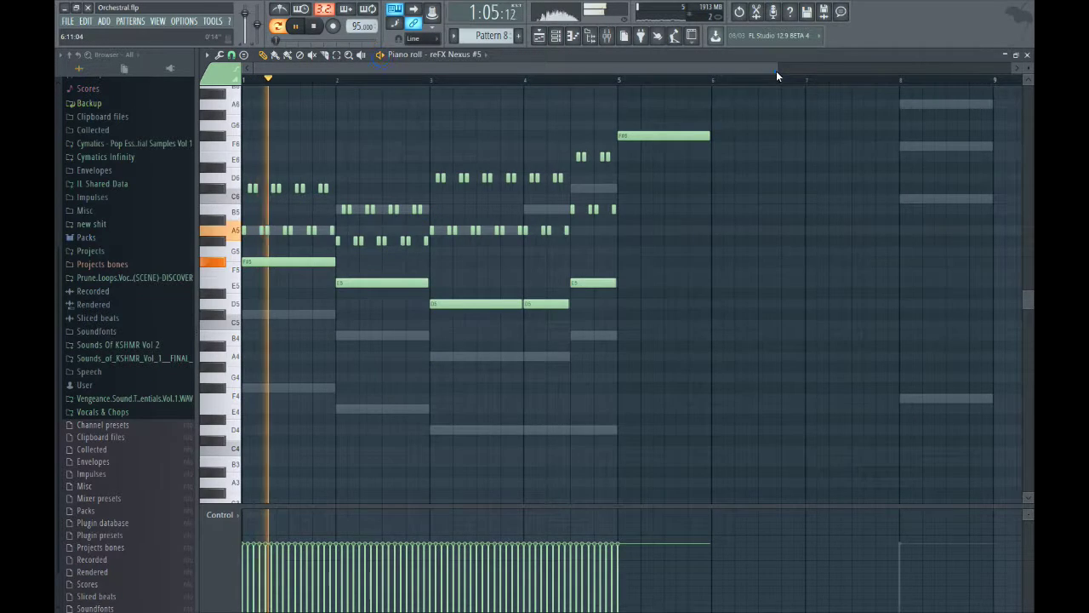
drag(777, 71, 528, 68)
Inspect the preset loaded in the reFX Nexus #5 instrument while Pattern 8 plays.
key(Escape)
click(335, 207)
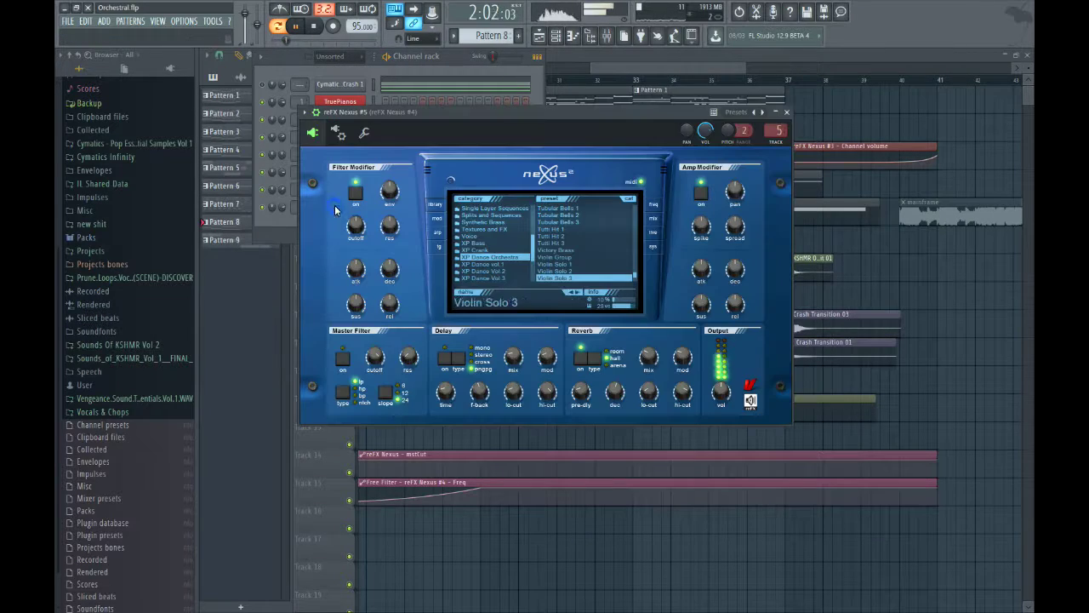
key(Escape)
click(438, 190)
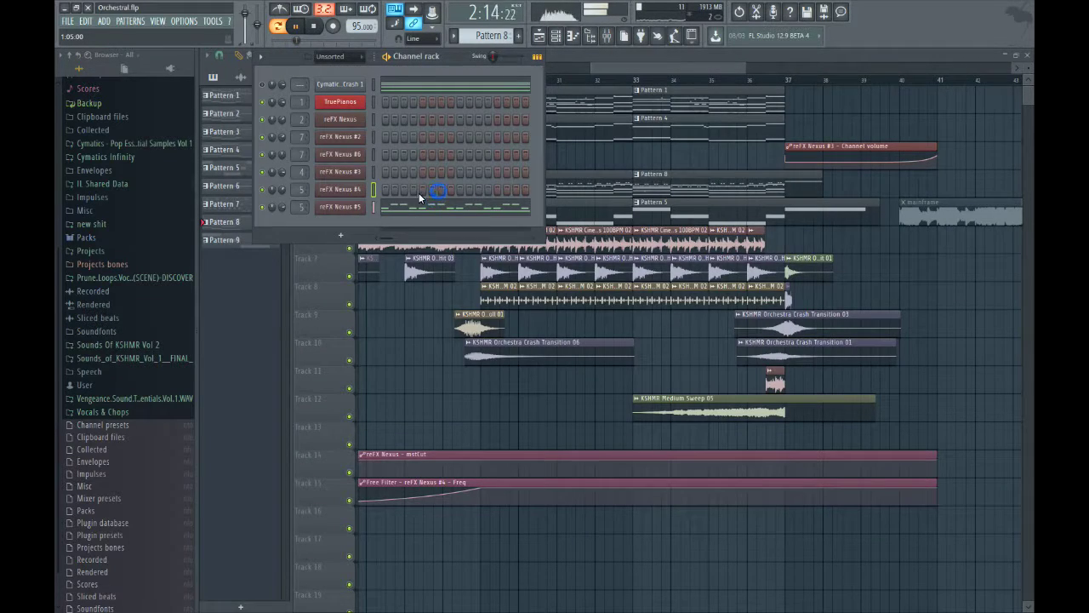
Examine Pattern 8's reFX Nexus #5 notes in the piano roll over bars 1 to 6 and close it.
click(432, 208)
drag(538, 68, 654, 67)
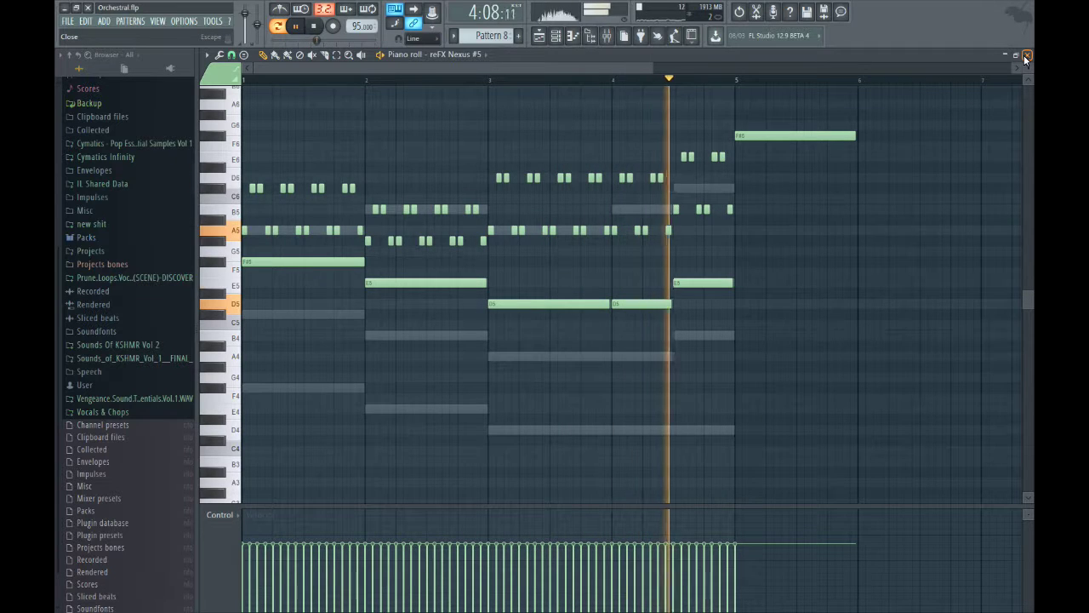
key(space)
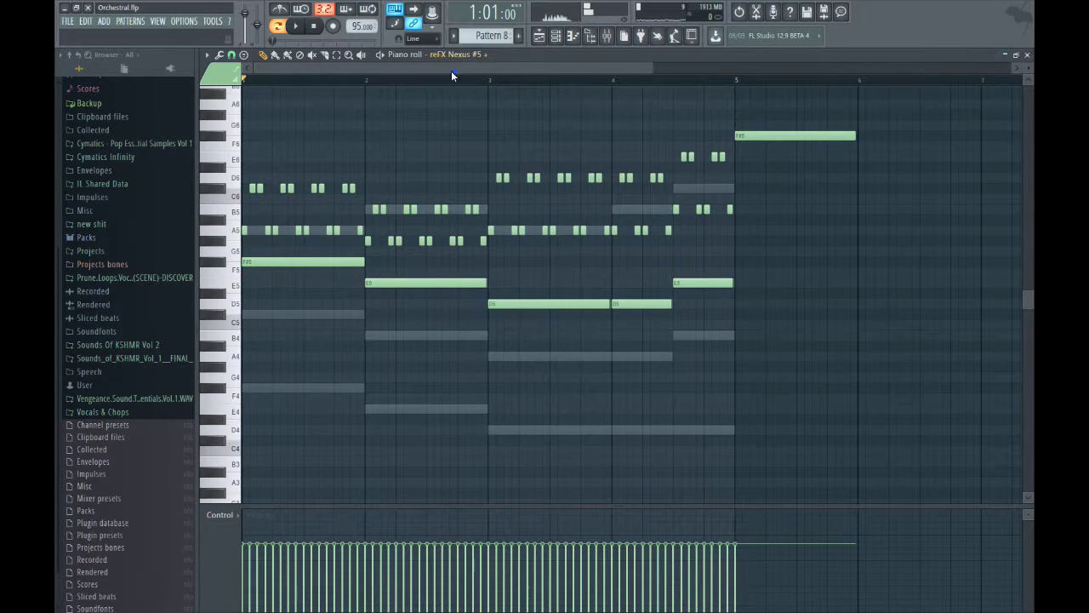
scroll(277, 114, up, 3)
scroll(288, 229, down, 2)
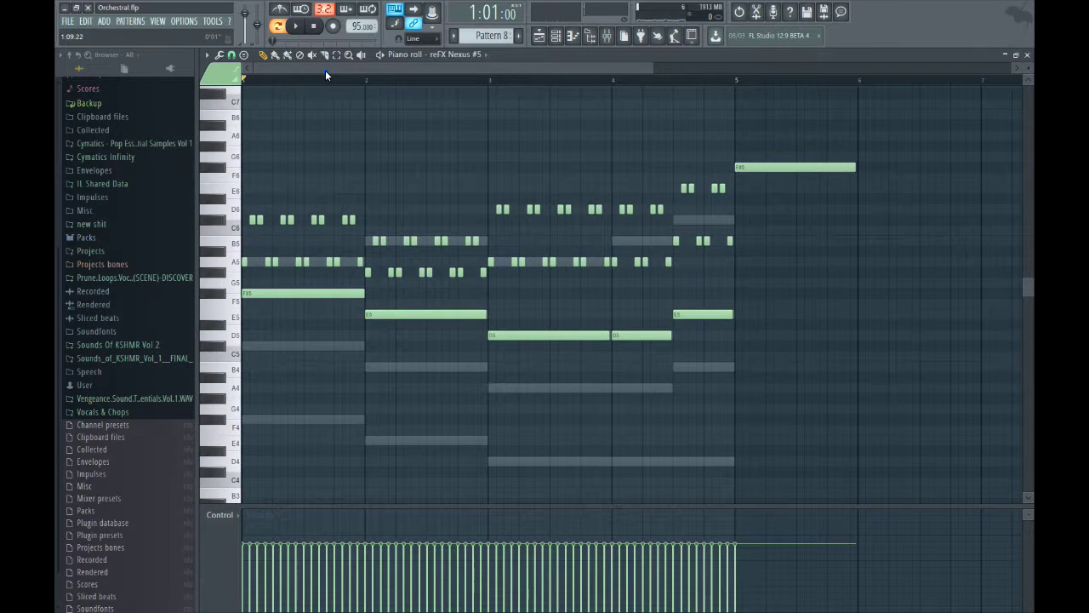
scroll(237, 211, down, 2)
click(1027, 55)
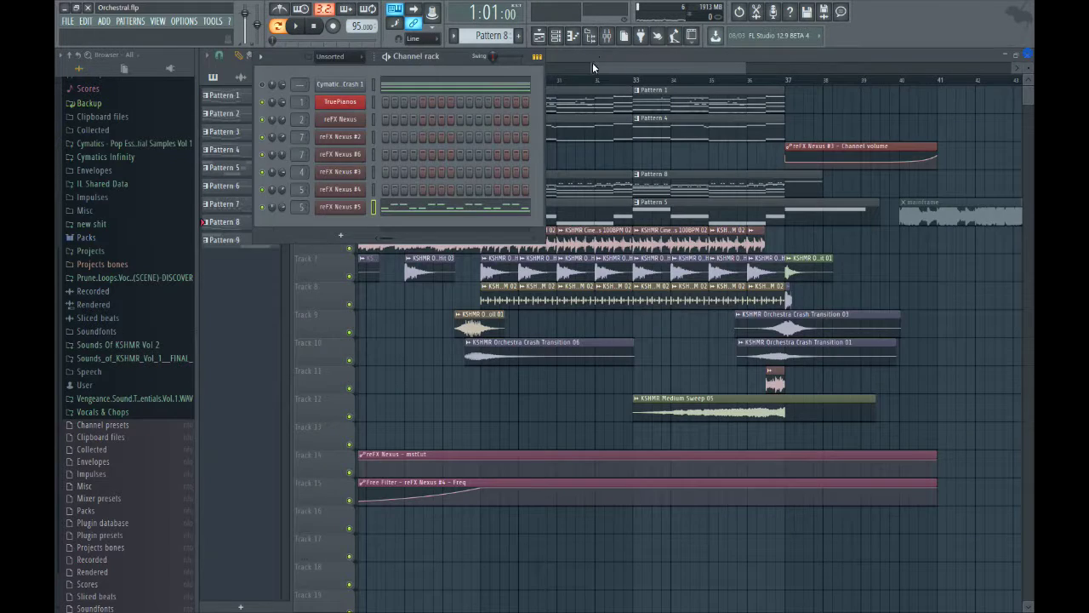
Return to the playlist and briefly play the song from bar 29.
click(628, 78)
click(483, 80)
key(space)
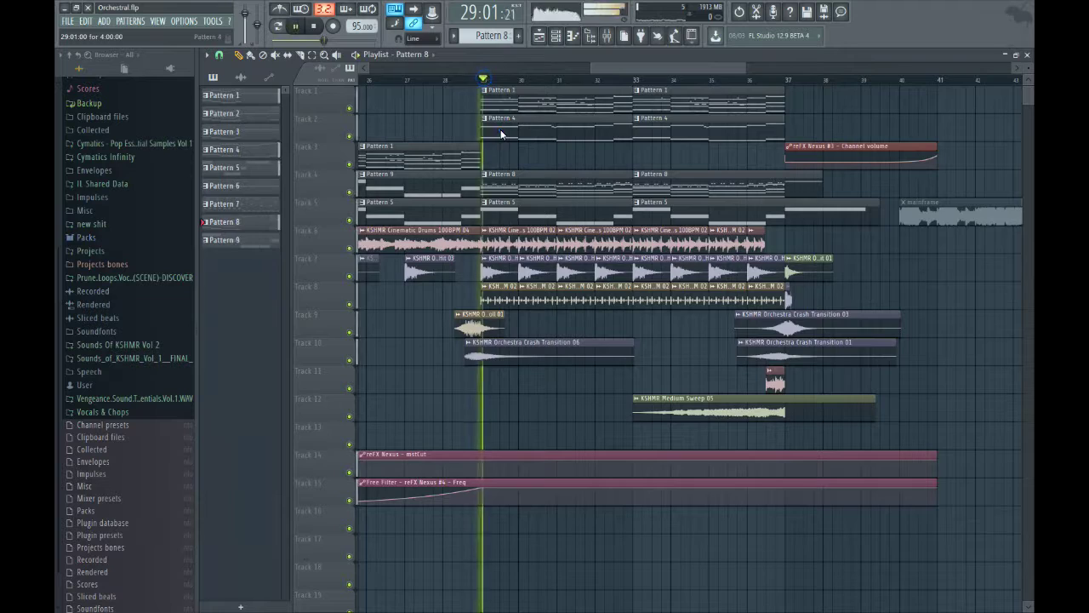
key(space)
Open the Pattern 4 clip on Track 2 and play it in pattern mode.
double_click(500, 133)
key(l)
key(space)
key(Escape)
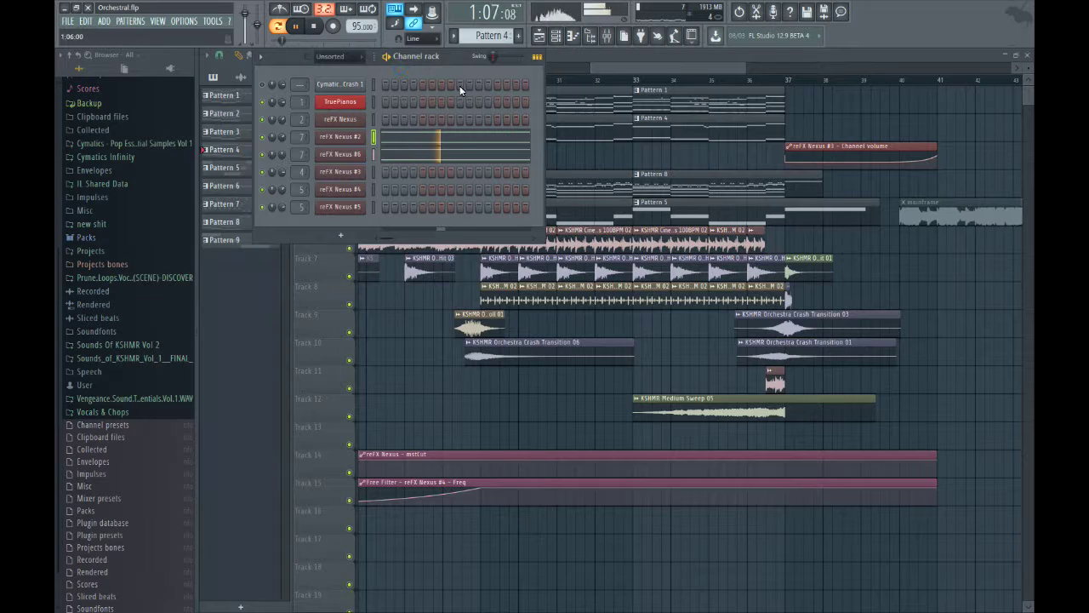
Inspect the presets loaded in the reFX Nexus #2 and reFX Nexus #6 instruments while Pattern 4 plays.
click(328, 139)
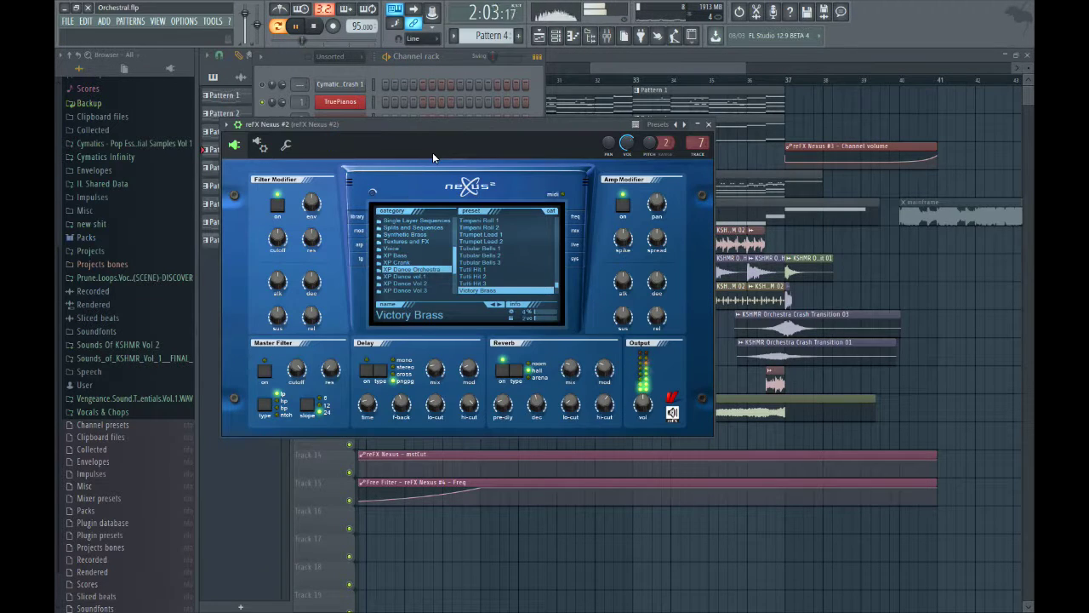
key(Escape)
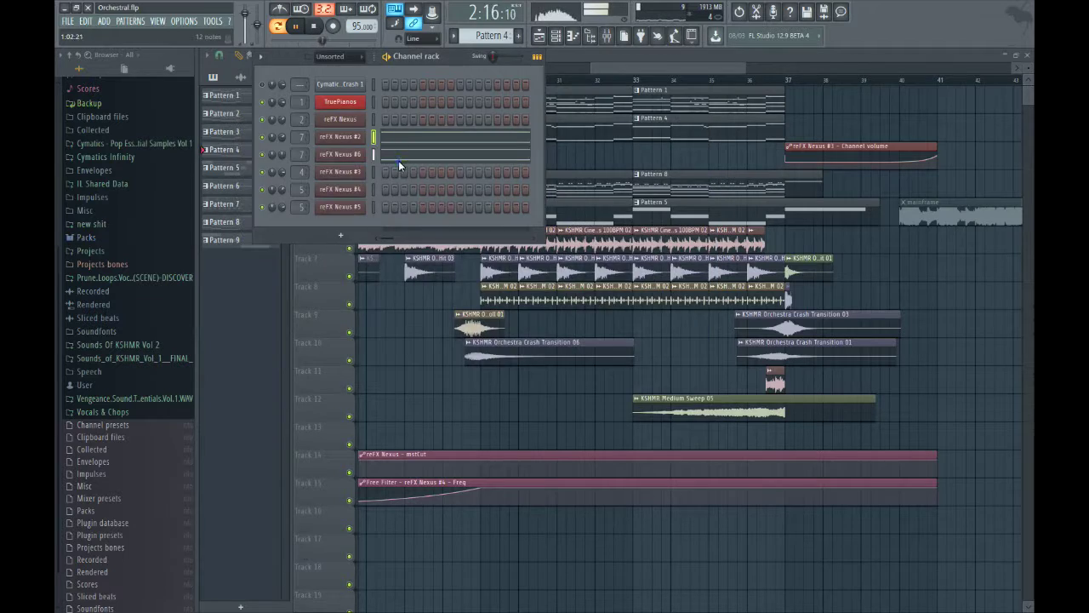
click(400, 161)
key(Escape)
click(346, 157)
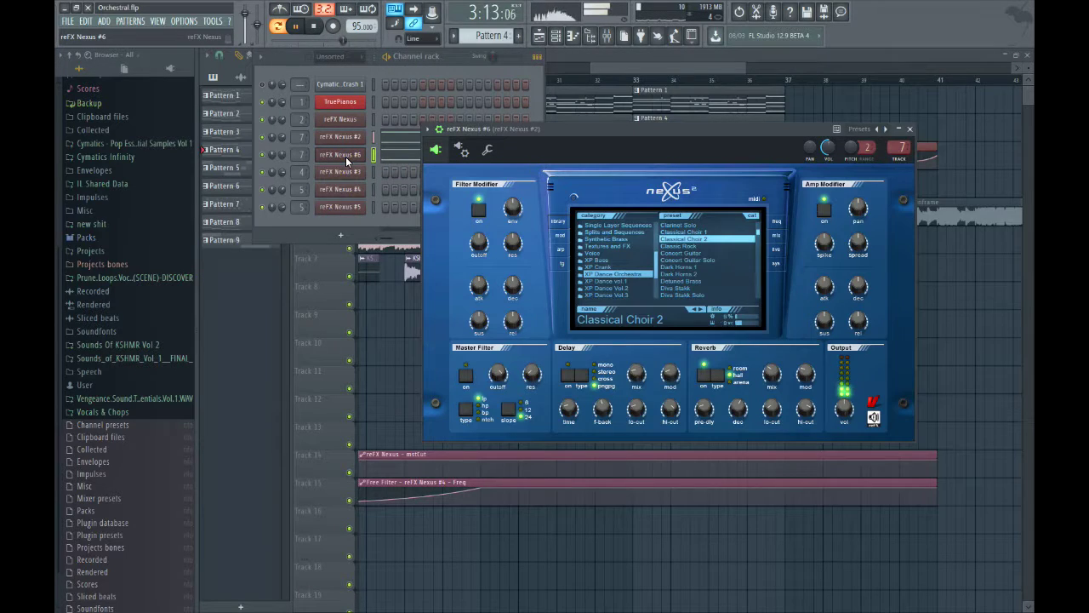
click(346, 156)
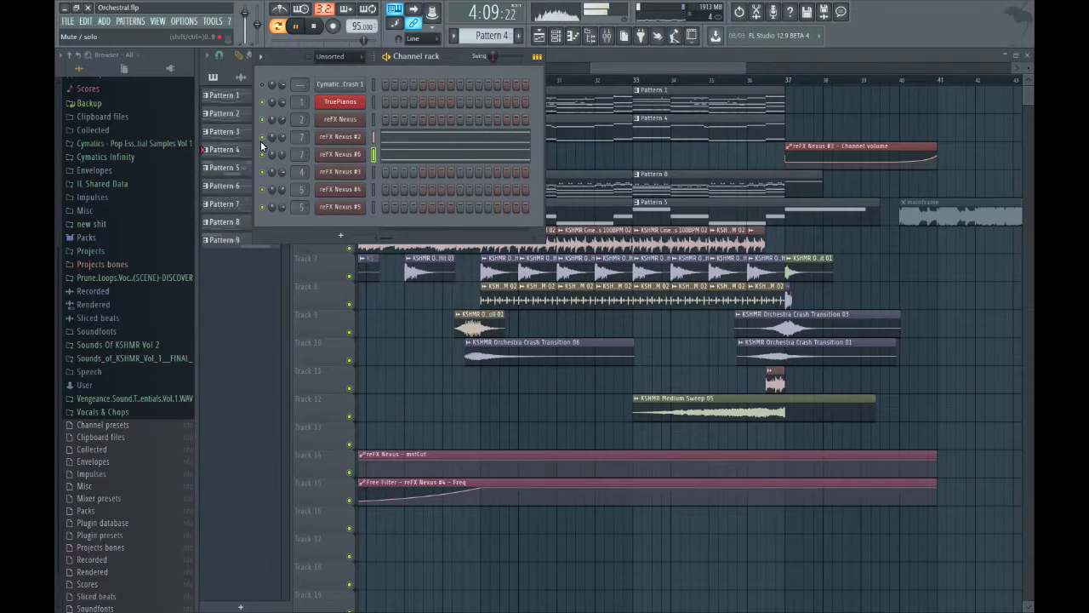
Stop playback, open the Pattern 1 clip on Track 1 and play it in pattern mode.
drag(673, 72, 668, 71)
key(space)
click(502, 81)
double_click(515, 100)
key(l)
key(space)
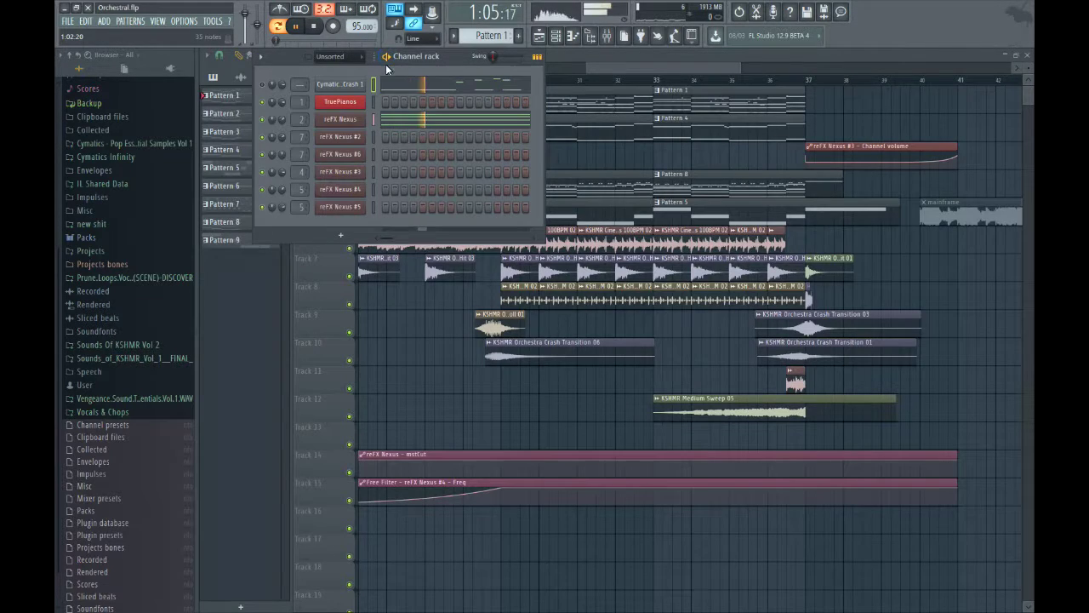
Return to the playlist and briefly play the song from bar 36.
click(645, 67)
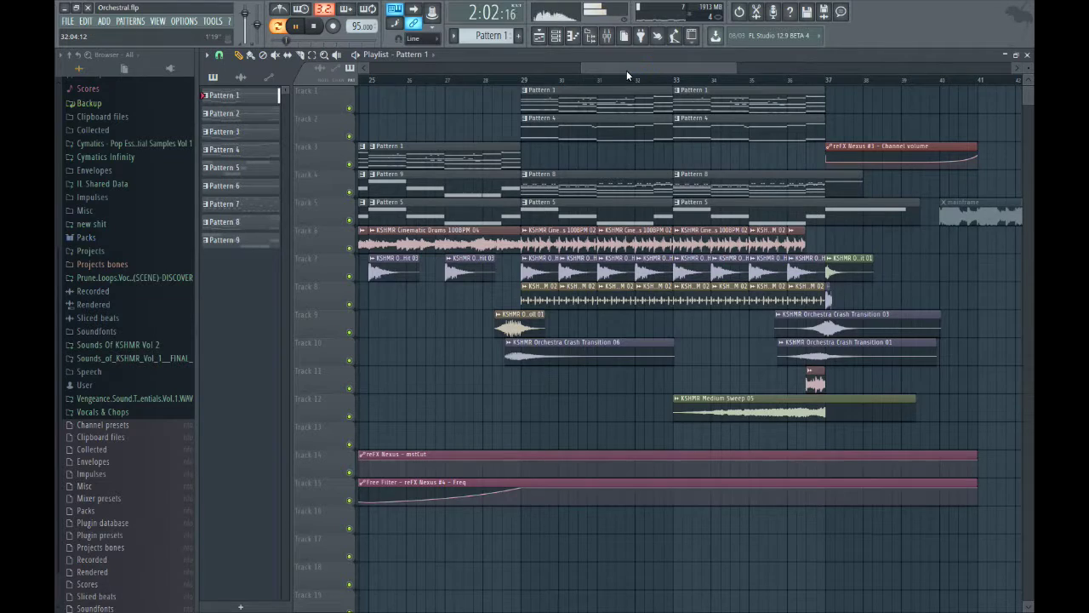
click(452, 79)
drag(670, 64, 697, 66)
click(535, 78)
key(space)
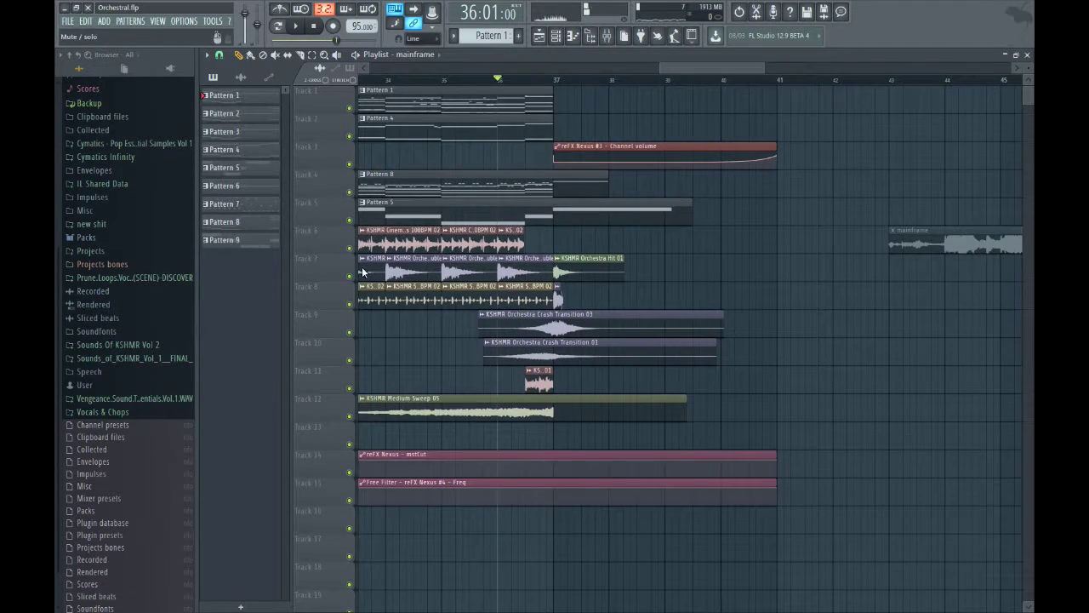
Solo Track 6 together with Track 11 and audition their cinematic drum clips from bar 36.
right_click(349, 247)
click(348, 390)
key(space)
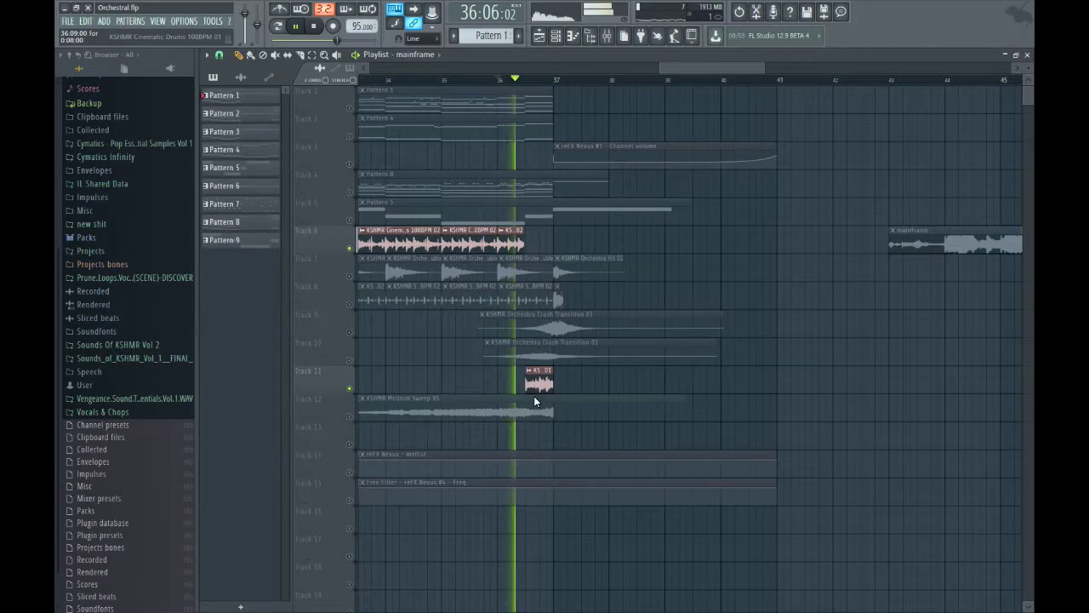
key(space)
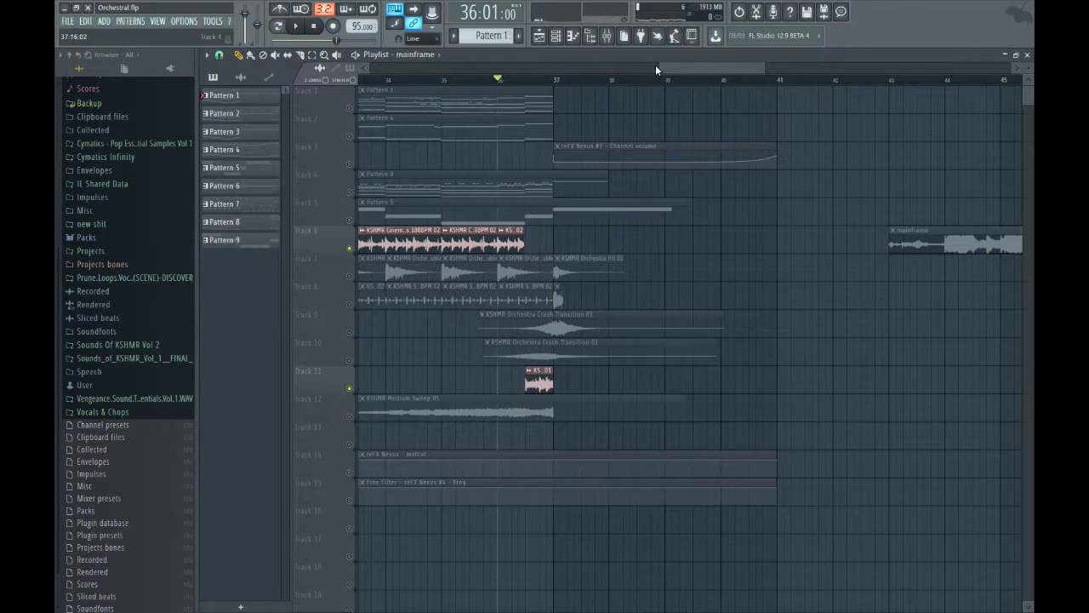
Restore all tracks from solo and audition the arrangement's ending from bar 37.
click(550, 77)
key(space)
key(space)
key(space)
scroll(743, 70, up, 4)
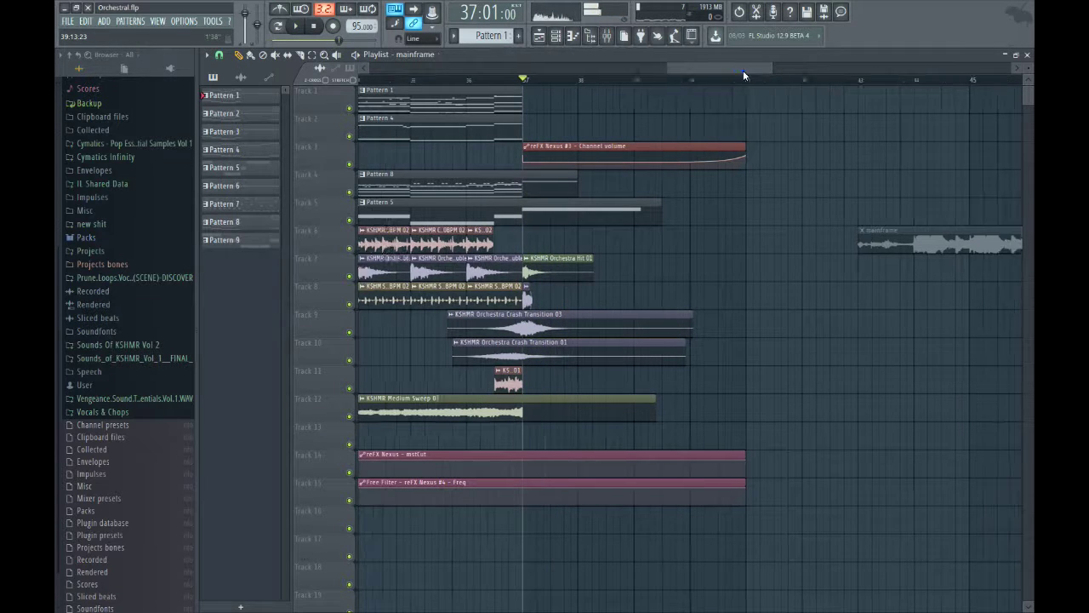